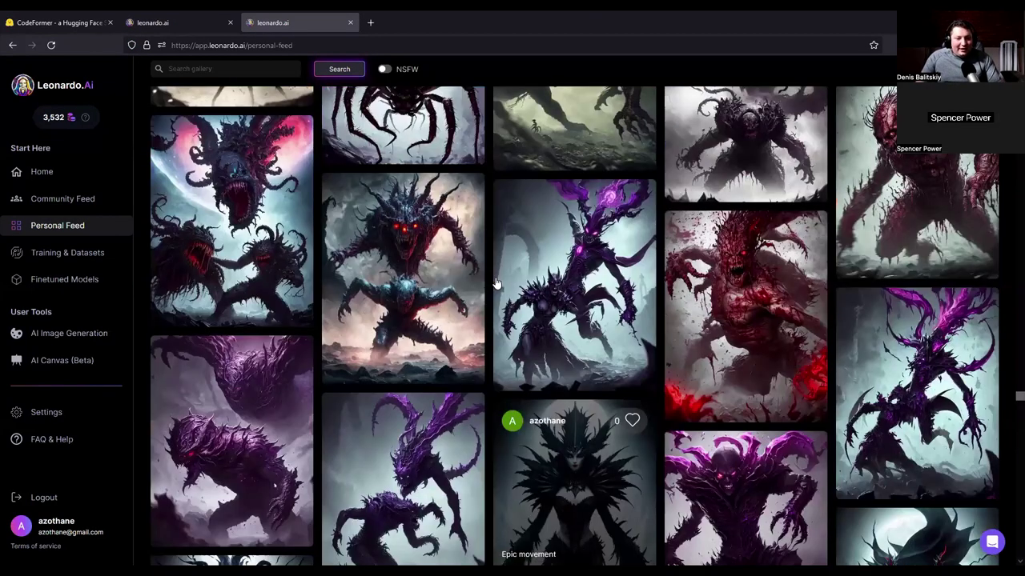
Scroll through the Personal Feed to browse past generations
scroll(495, 284, "up", 5)
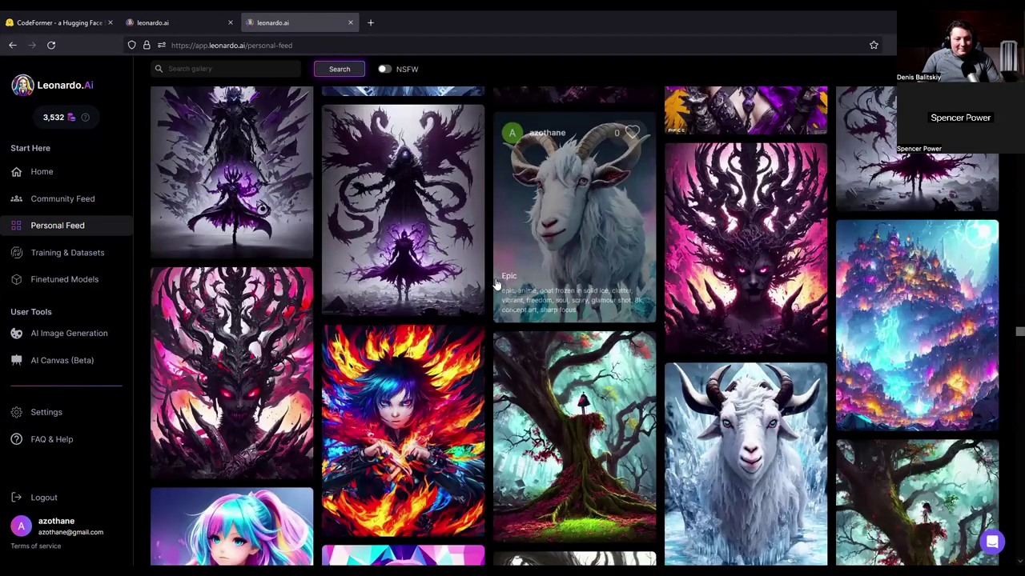
scroll(496, 284, "up", 5)
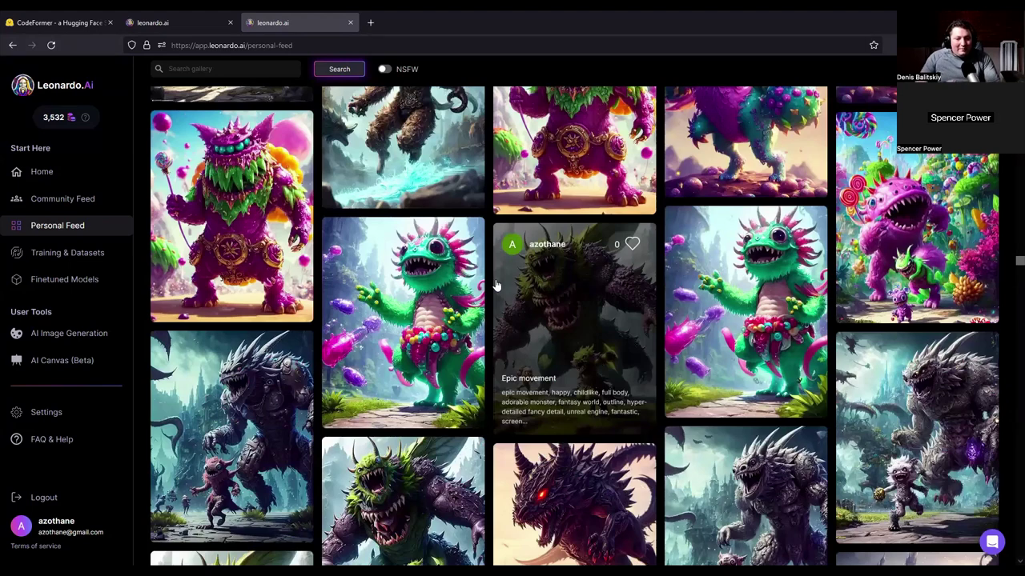
scroll(495, 285, "up", 7)
scroll(495, 285, "up", 5)
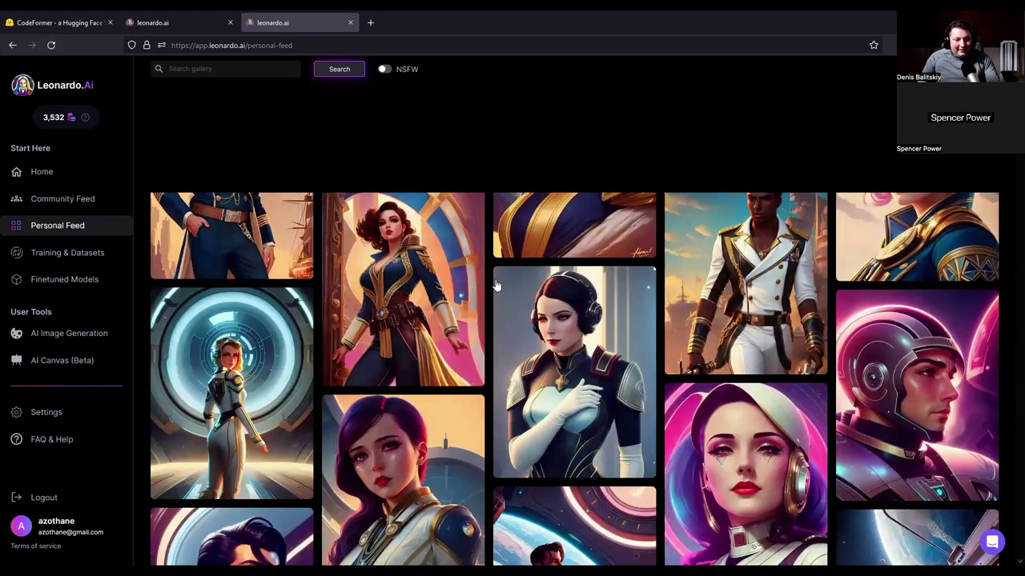
scroll(495, 284, "down", 5)
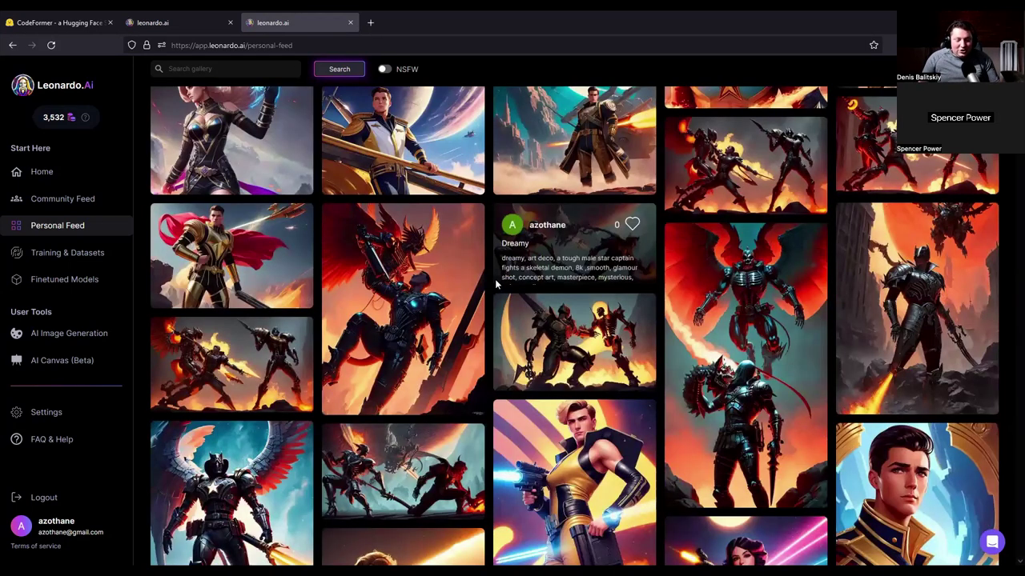
scroll(495, 282, "up", 3)
scroll(494, 285, "down", 1)
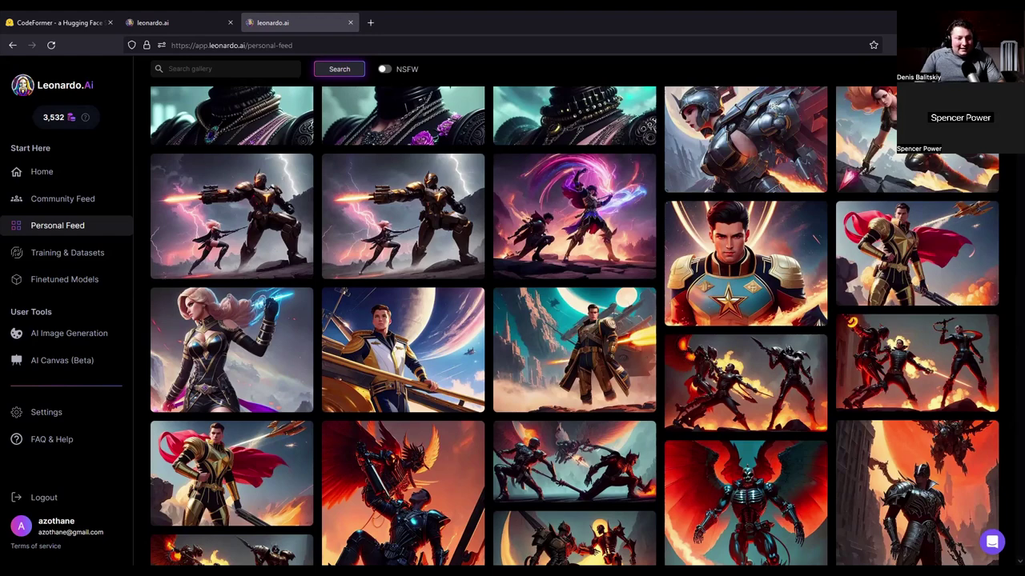
mouse_move(712, 294)
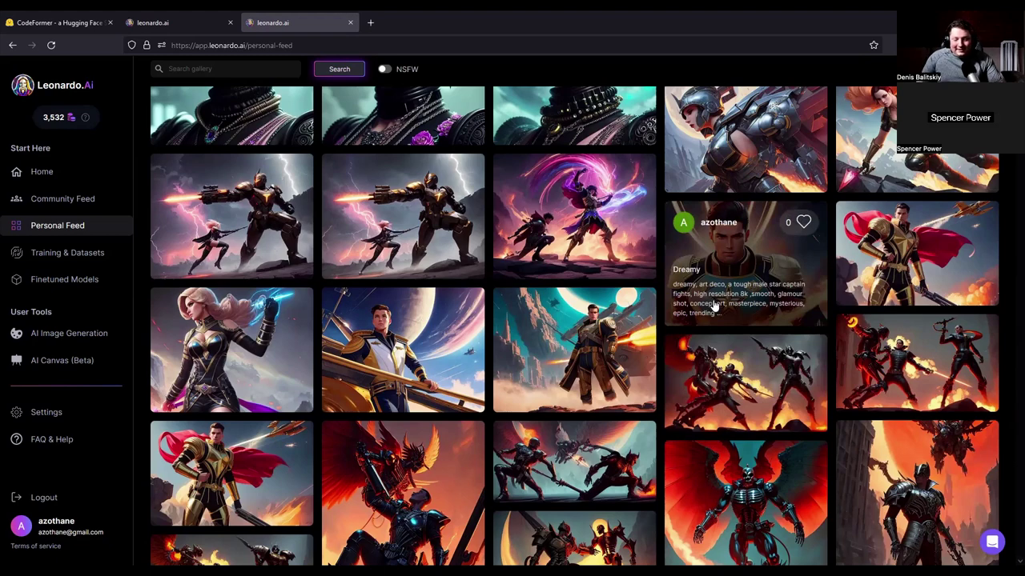
mouse_move(483, 212)
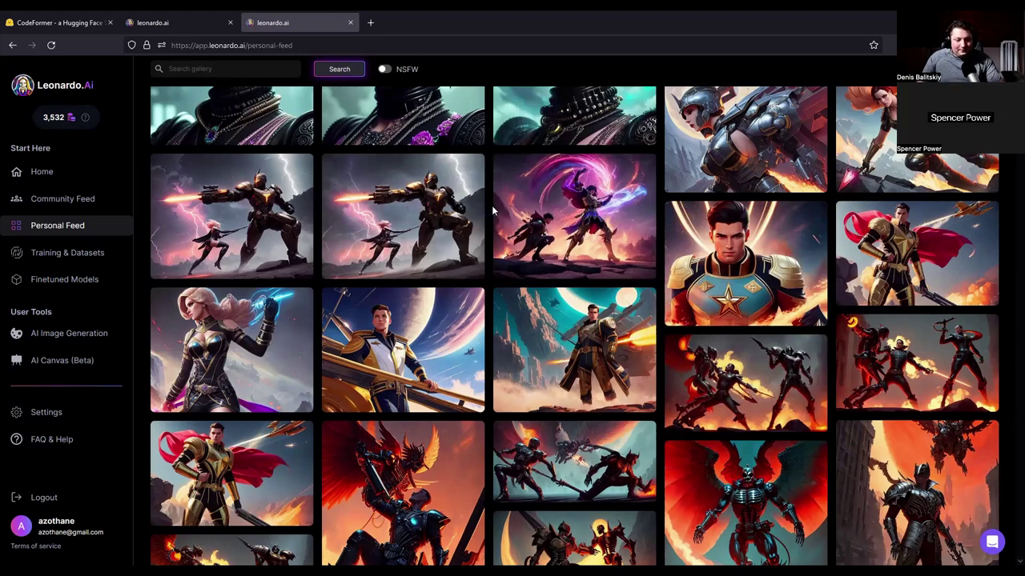
scroll(490, 208, "down", 2)
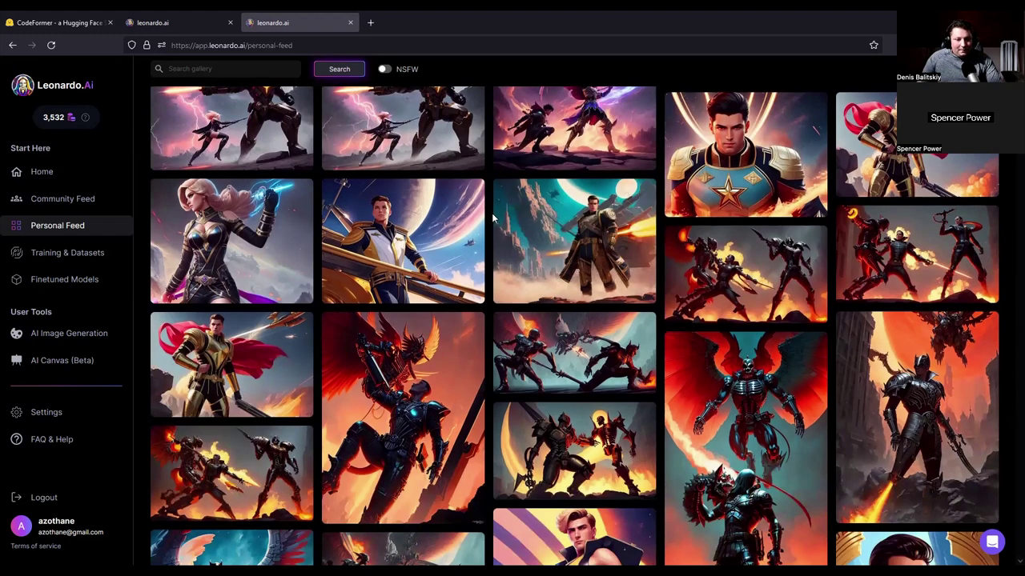
scroll(493, 218, "down", 4)
scroll(493, 218, "down", 1)
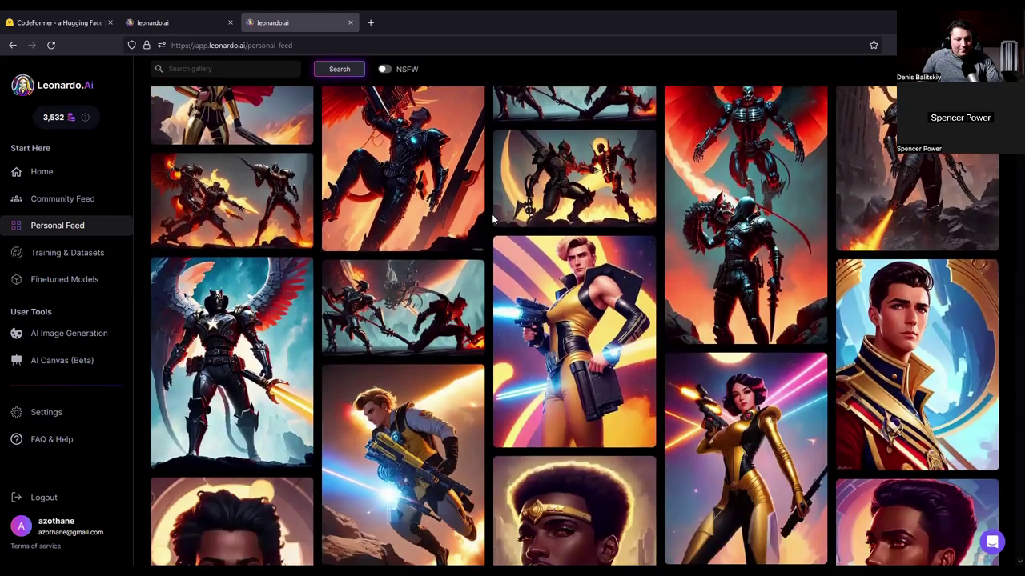
scroll(493, 218, "down", 3)
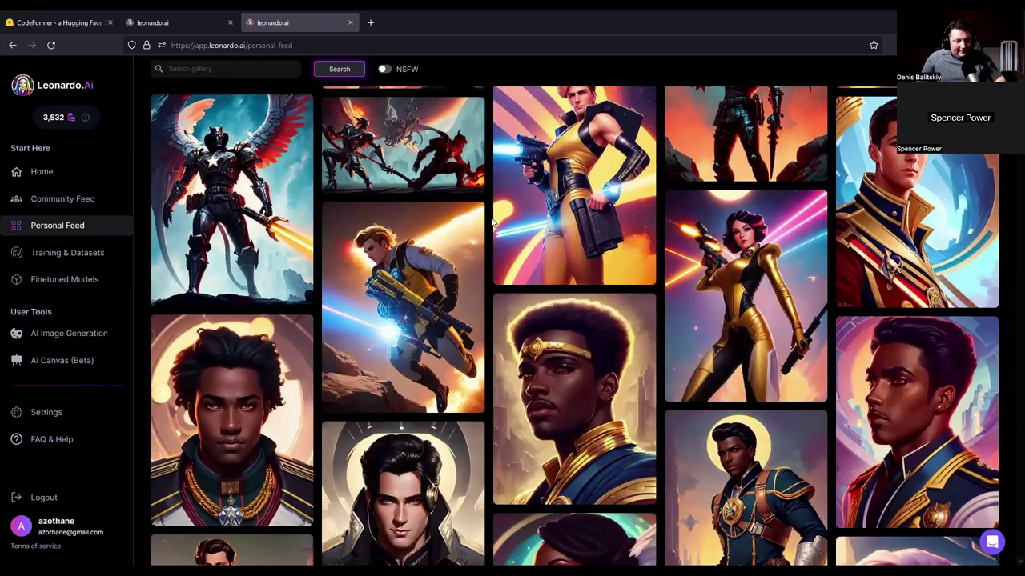
scroll(489, 221, "down", 3)
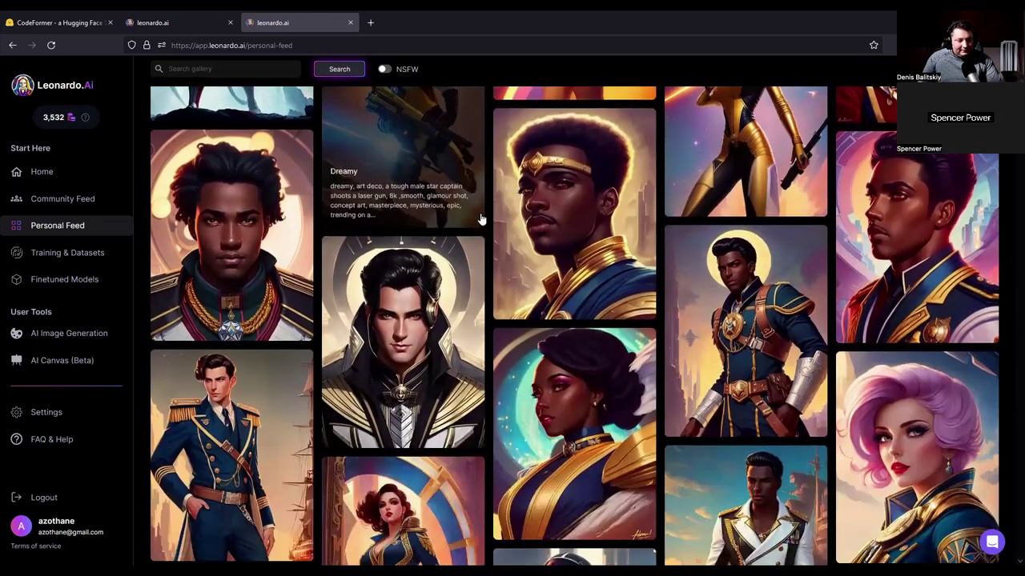
scroll(484, 217, "down", 1)
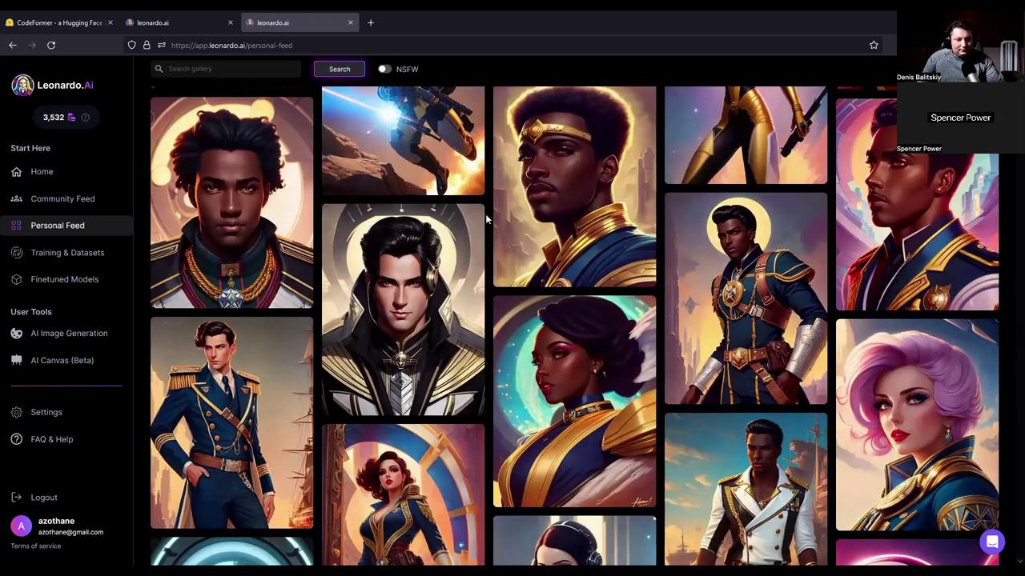
scroll(486, 216, "down", 3)
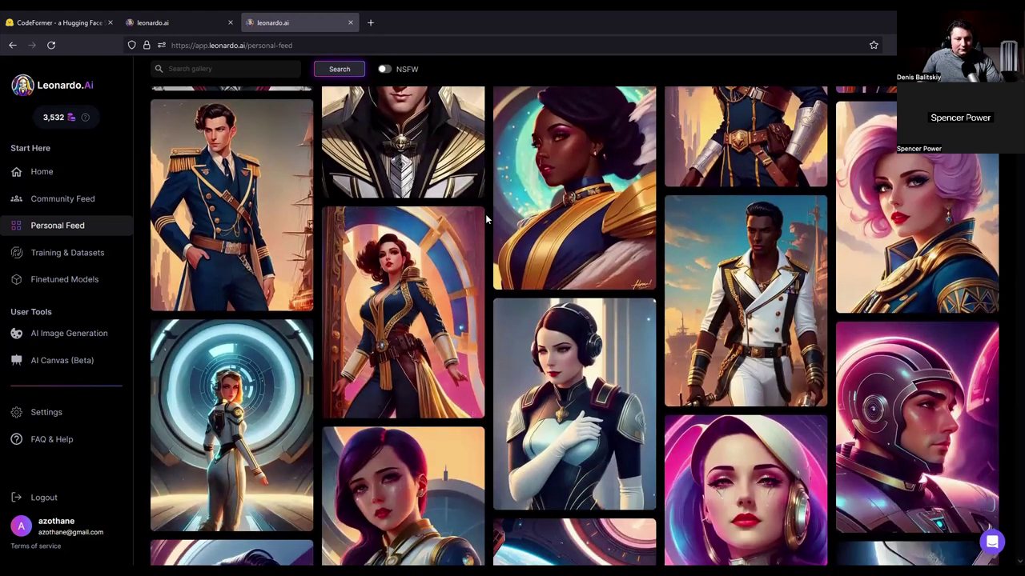
scroll(486, 216, "down", 2)
scroll(485, 214, "down", 2)
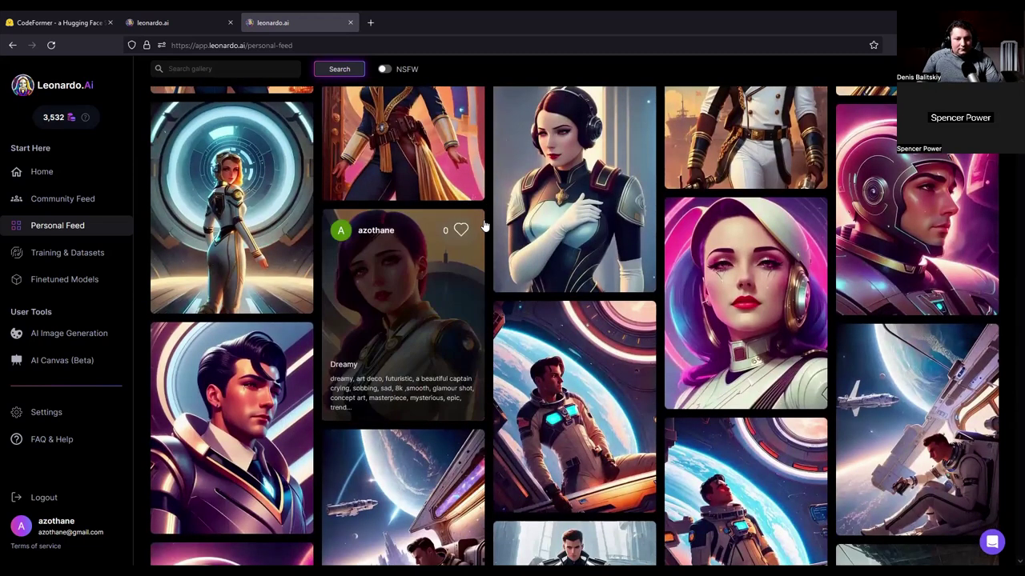
mouse_move(604, 168)
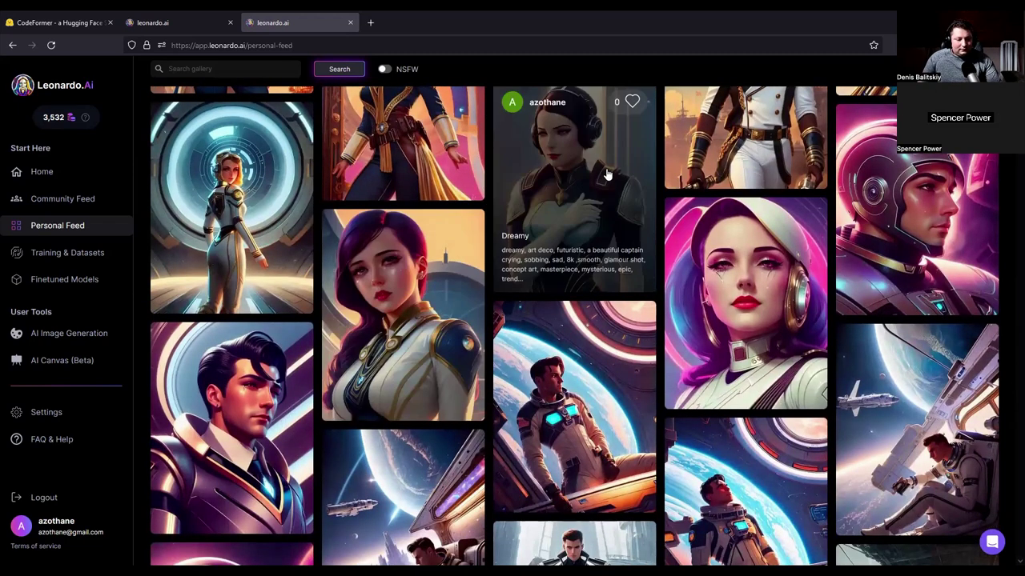
scroll(488, 233, "down", 4)
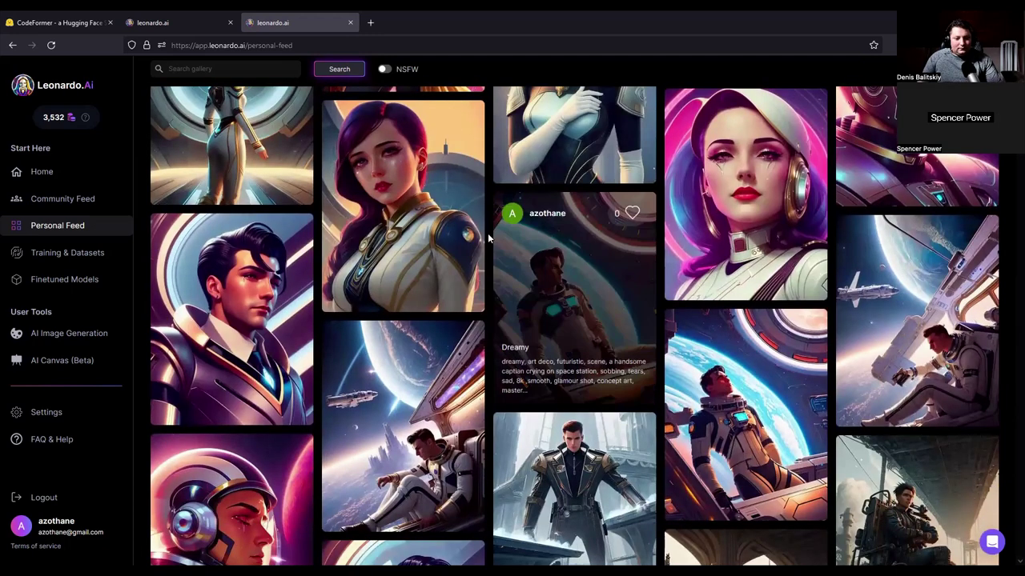
scroll(487, 233, "down", 4)
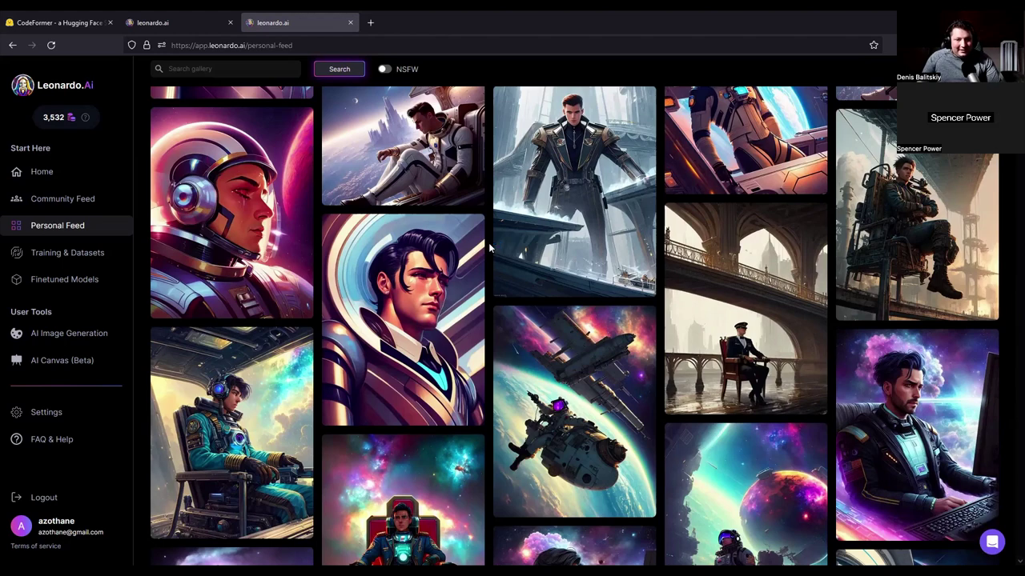
scroll(490, 249, "up", 5)
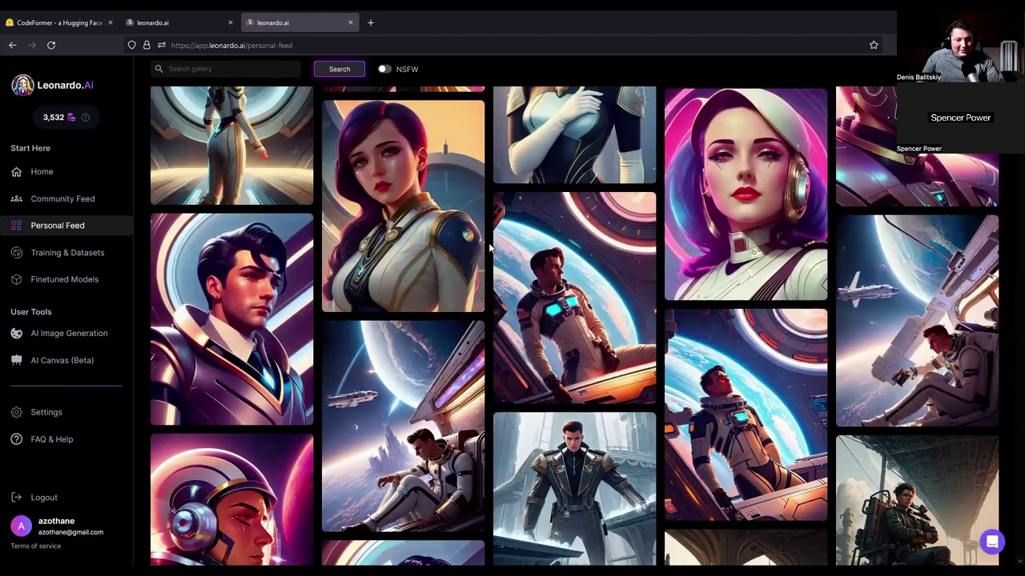
scroll(490, 248, "down", 3)
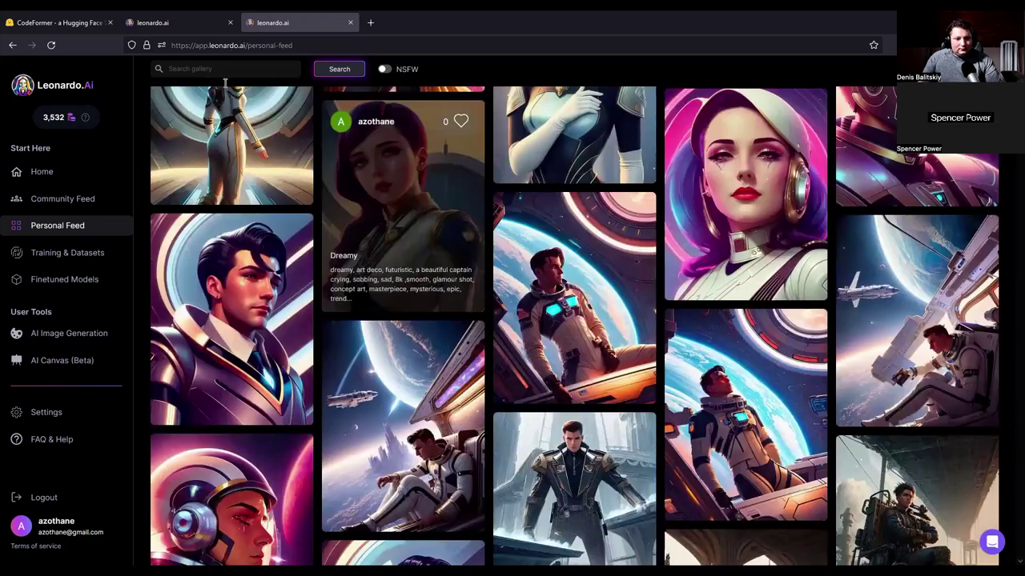
Type 'ham' into the gallery search, clear it, and scroll further down the feed
type("ham")
key("BackSpace")
key("BackSpace")
key("BackSpace")
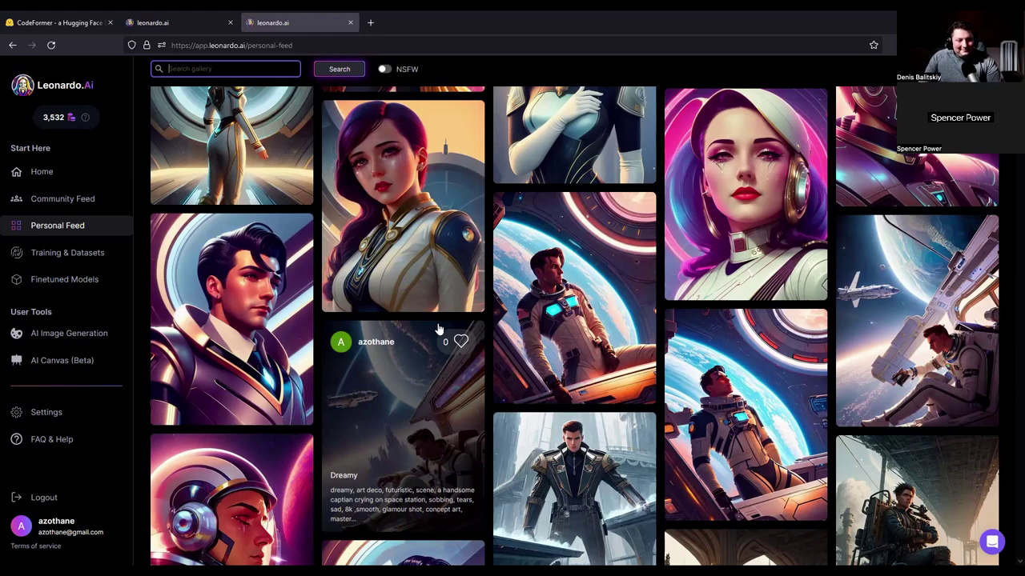
scroll(441, 329, "down", 5)
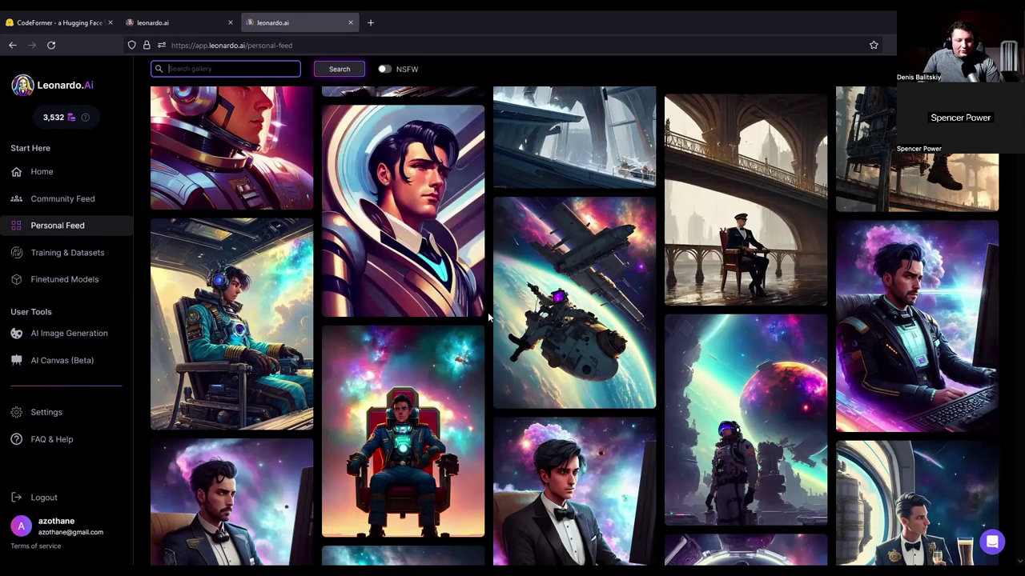
mouse_move(514, 312)
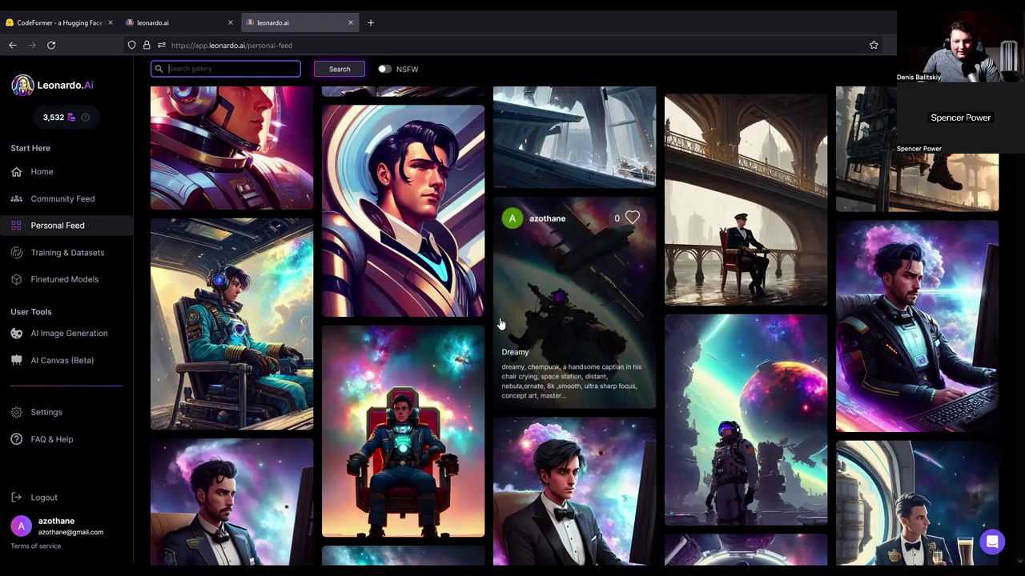
scroll(512, 316, "down", 3)
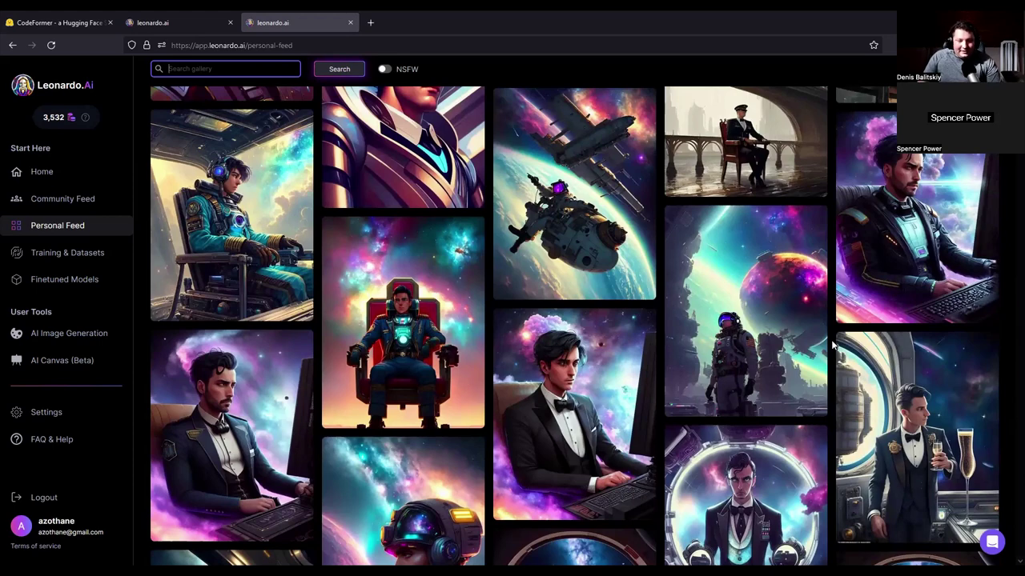
Open the man-at-monitor image's prompt details, review them, then close the detail view
mouse_move(849, 220)
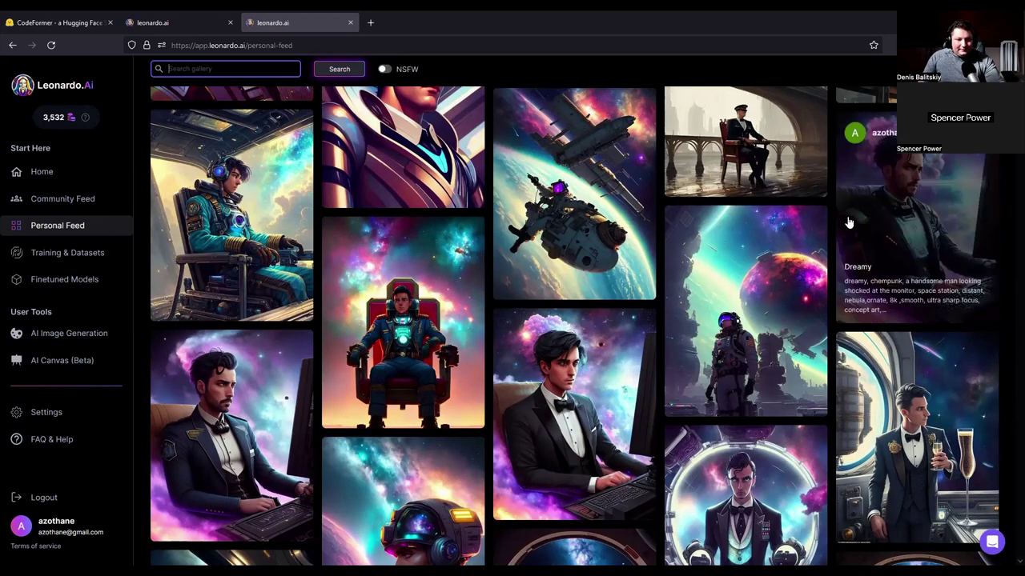
left_click(850, 220)
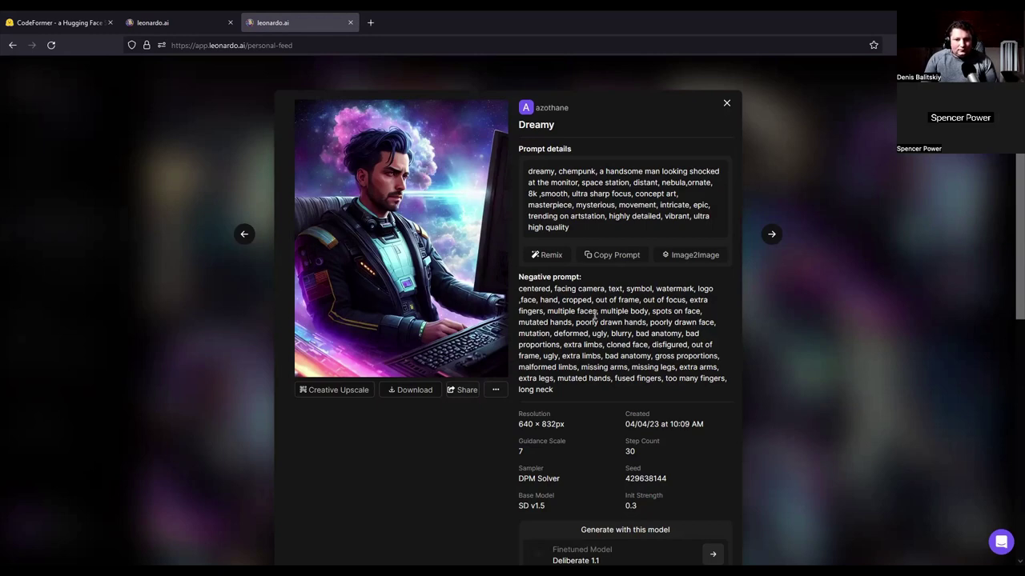
key("Escape")
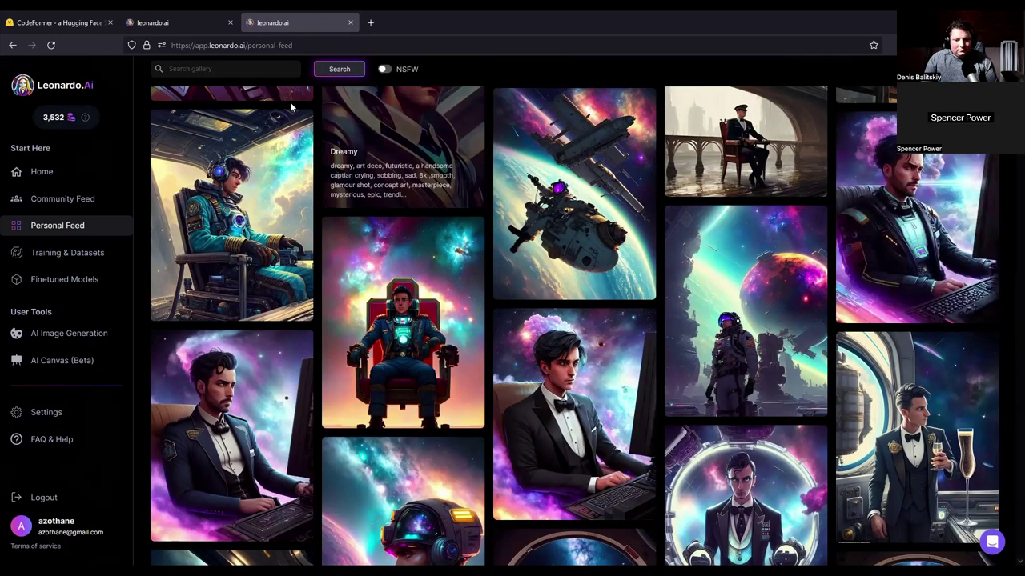
left_click(225, 68)
type("n")
key("BackSpace")
type("art nouve")
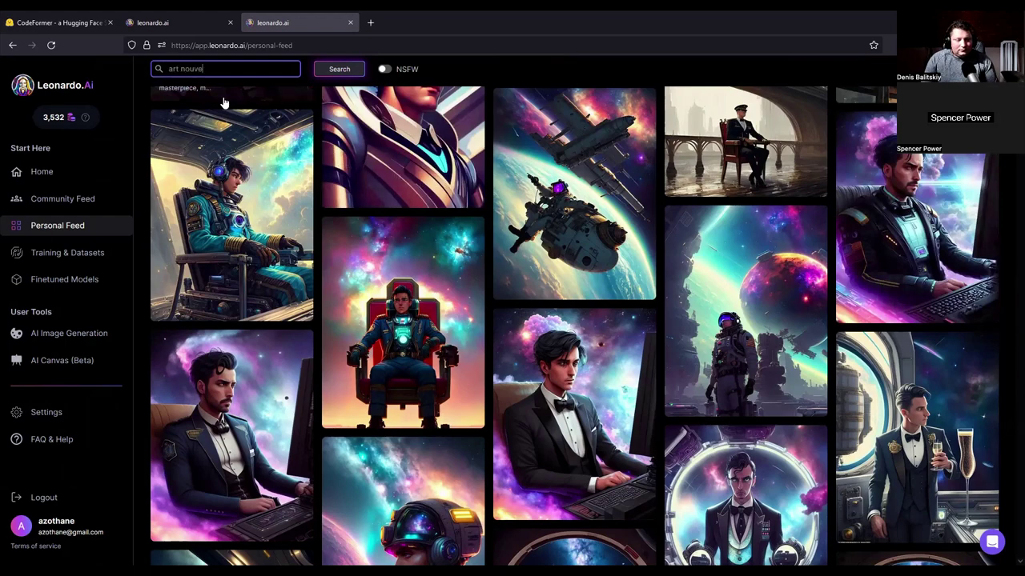
type("u")
key("Return")
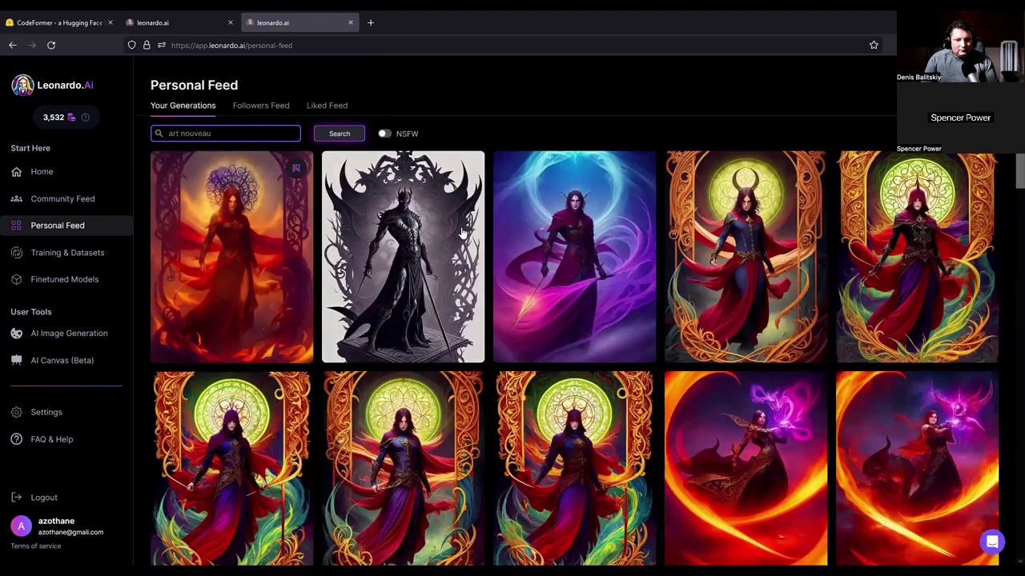
scroll(461, 232, "down", 7)
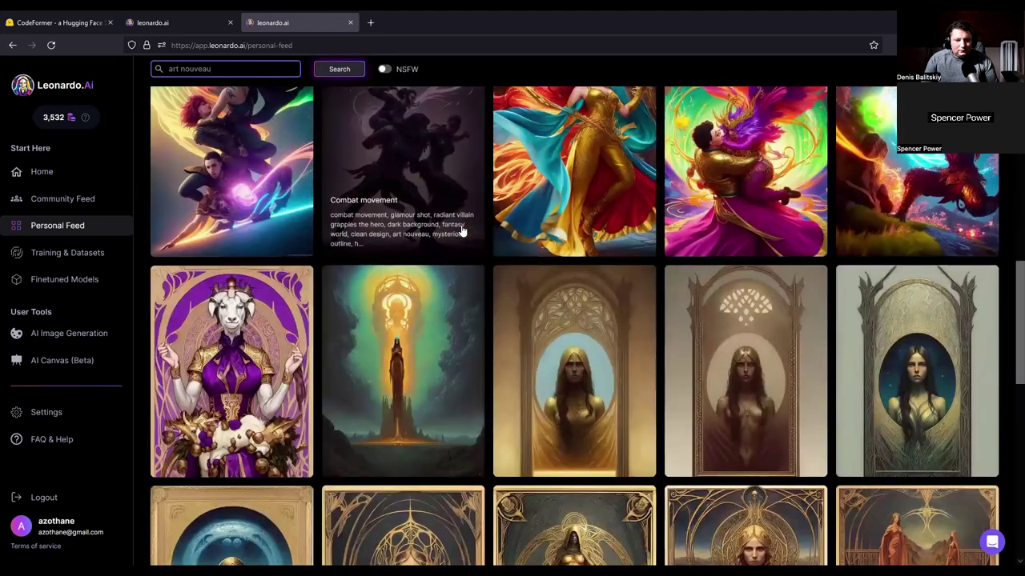
scroll(461, 232, "down", 2)
scroll(462, 234, "down", 3)
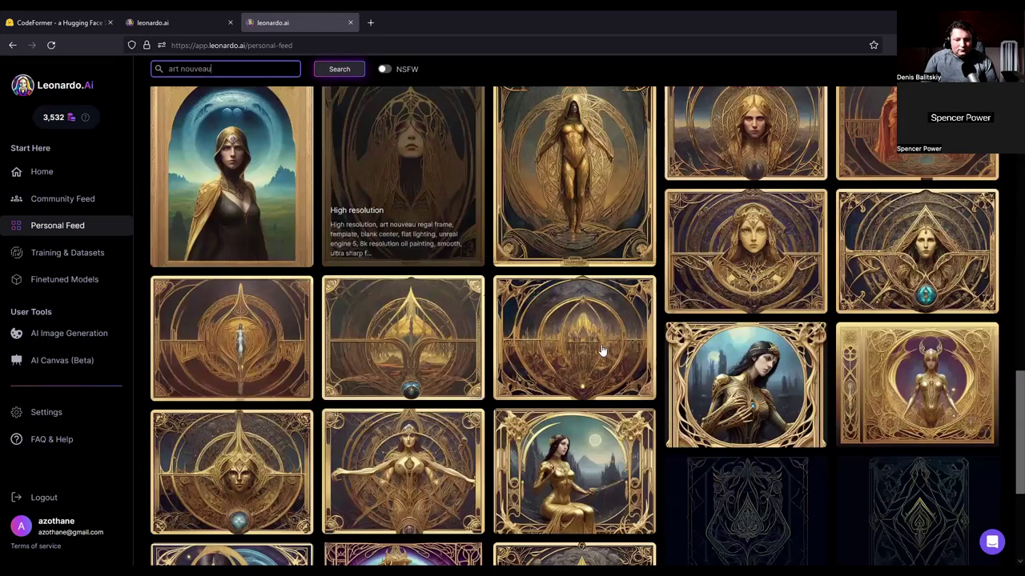
scroll(602, 351, "down", 8)
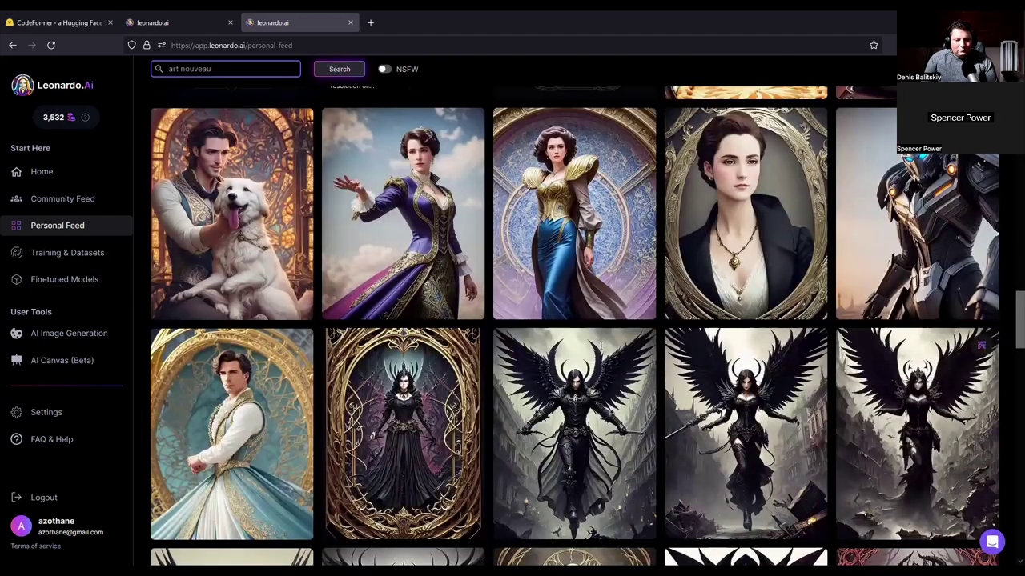
scroll(608, 344, "down", 3)
scroll(628, 328, "up", 5)
left_click(628, 328)
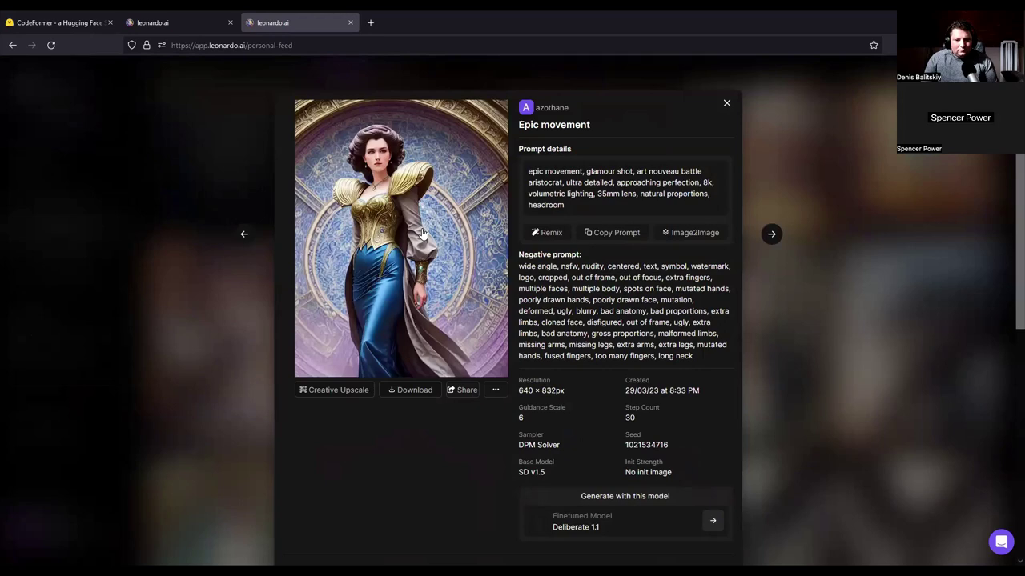
left_click(422, 232)
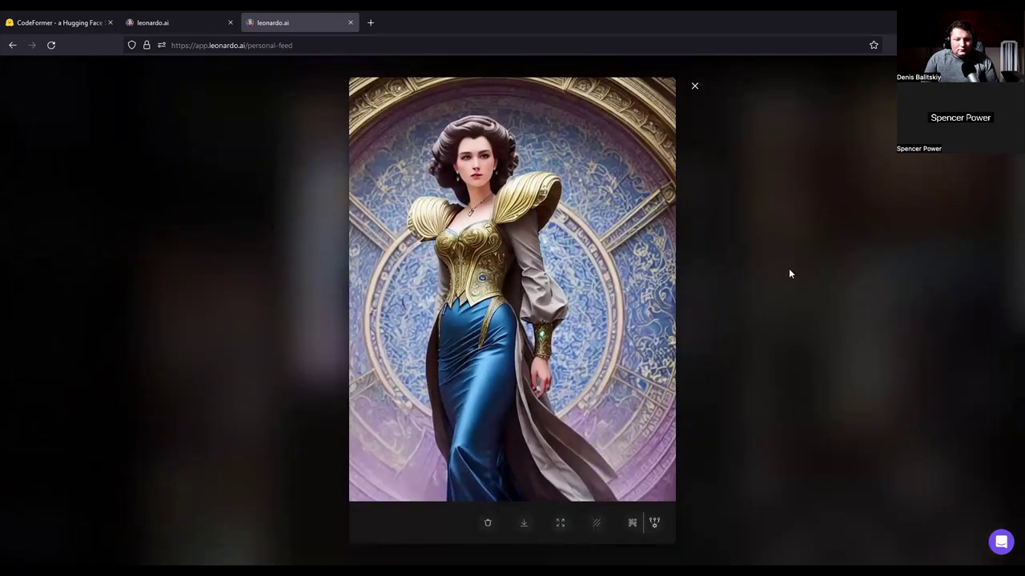
left_click(789, 273)
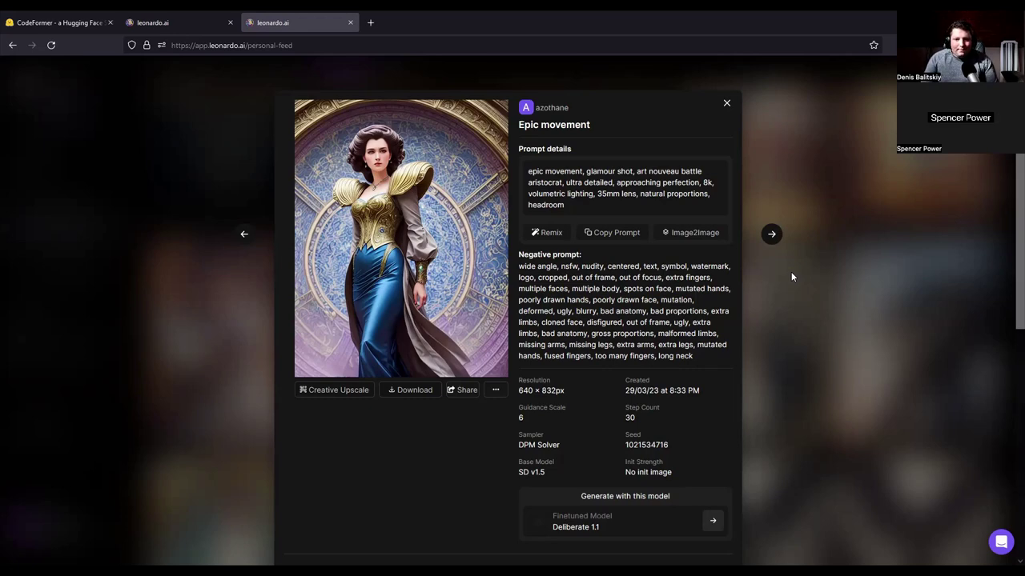
left_click(252, 366)
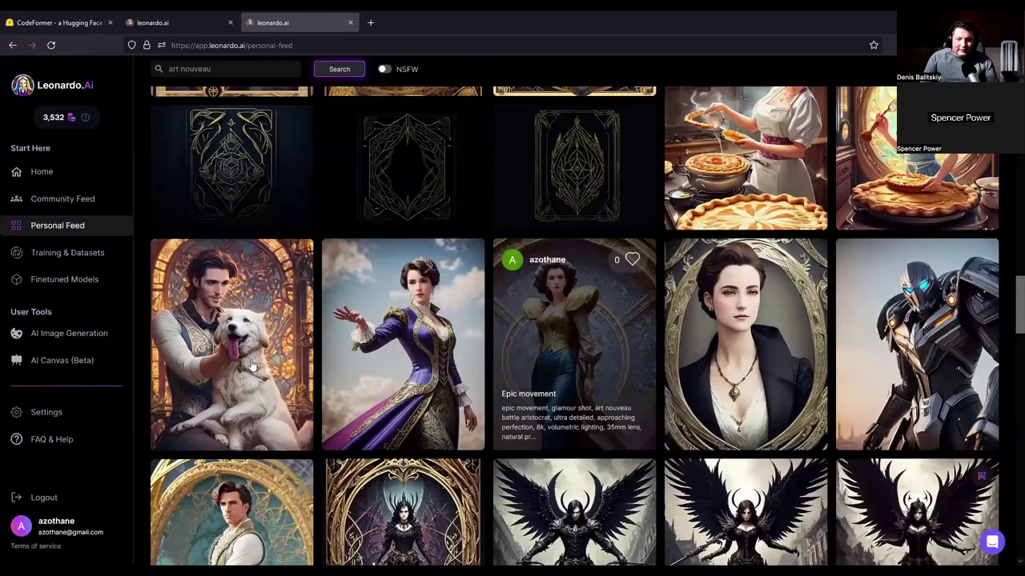
left_click(244, 360)
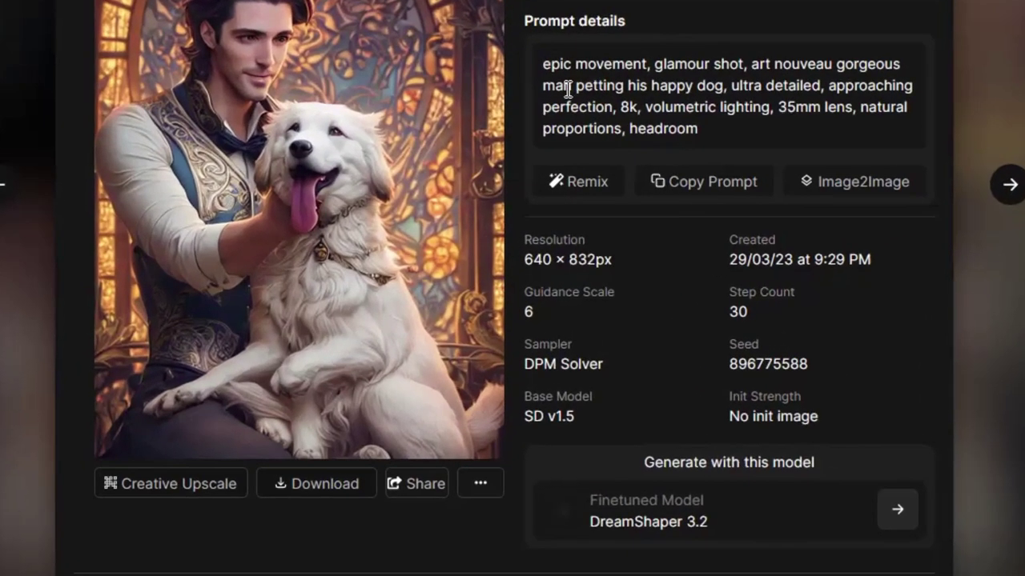
double_click(558, 64)
left_click_drag(654, 64, 747, 66)
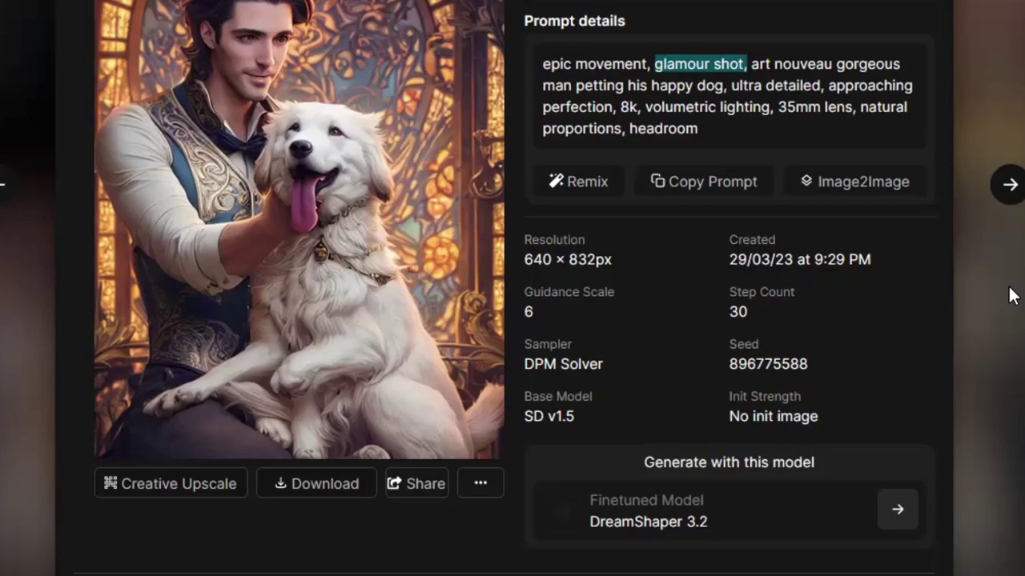
left_click_drag(753, 64, 838, 71)
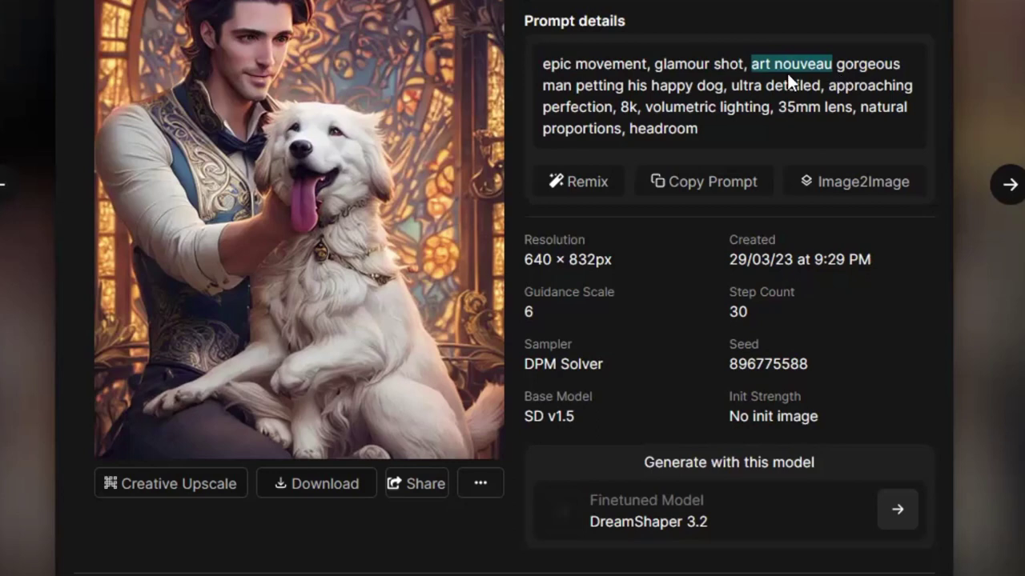
left_click_drag(732, 84, 835, 64)
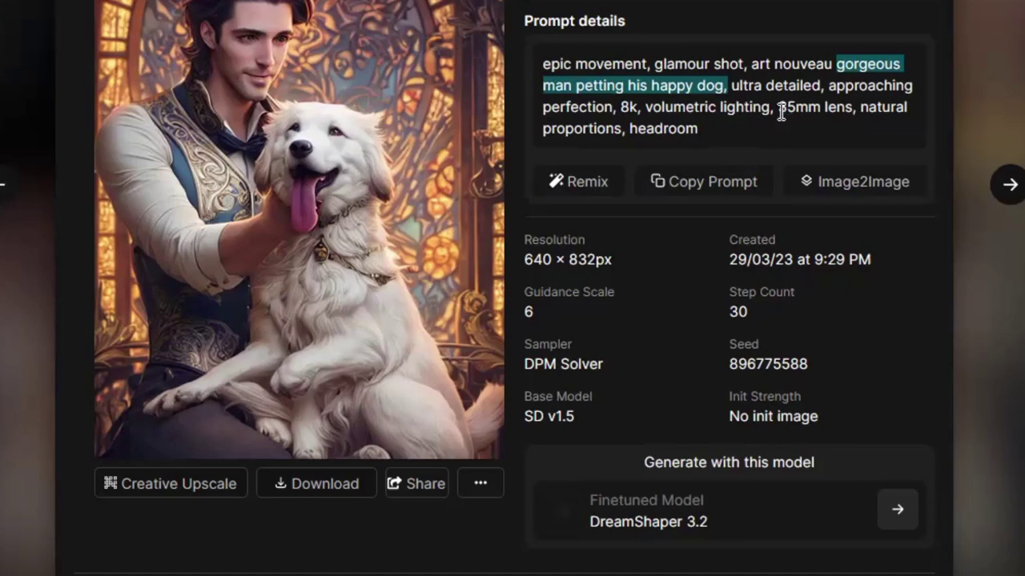
left_click_drag(780, 108, 856, 107)
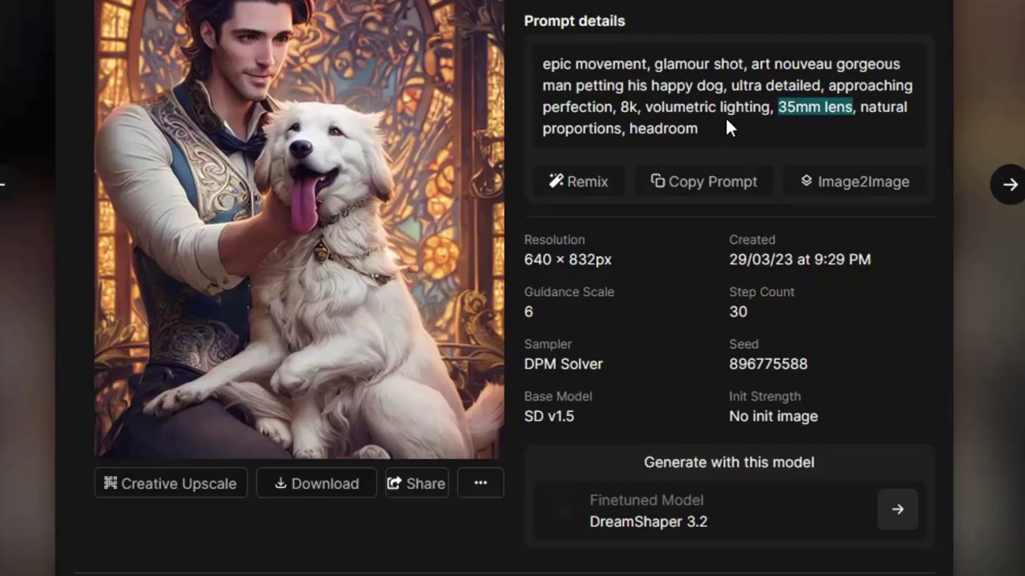
left_click_drag(620, 106, 767, 106)
left_click(689, 115)
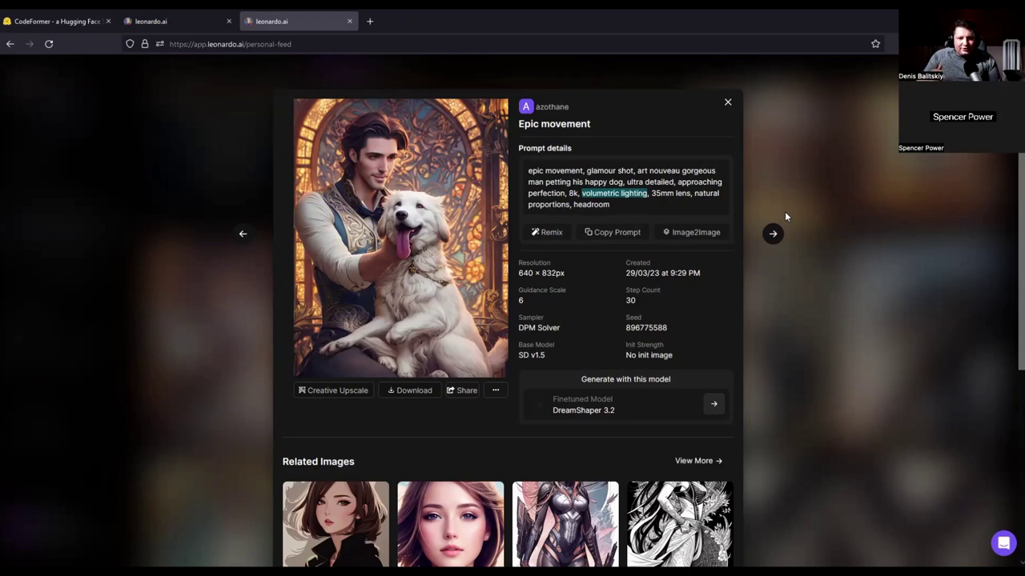
key("Escape")
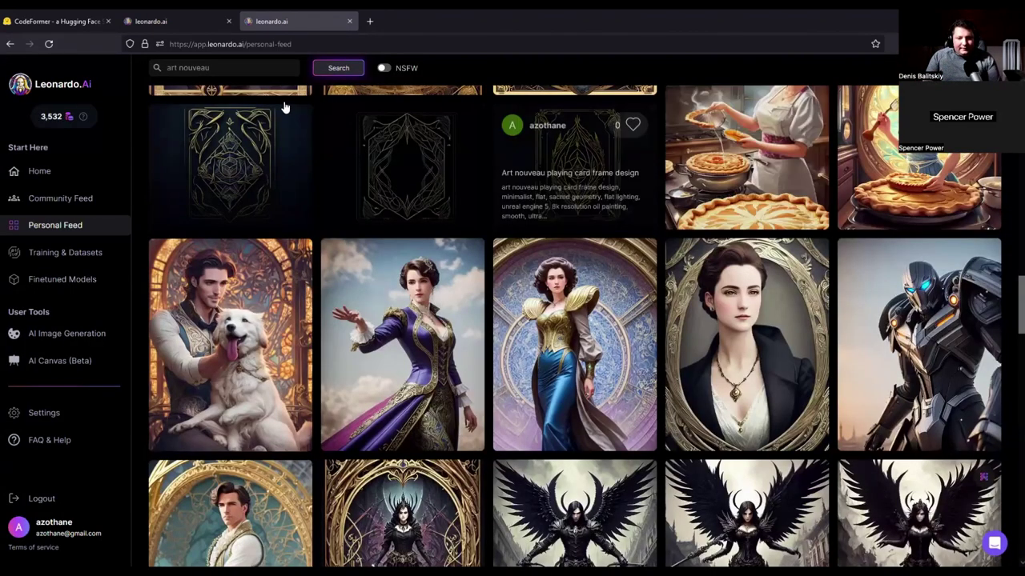
double_click(266, 70)
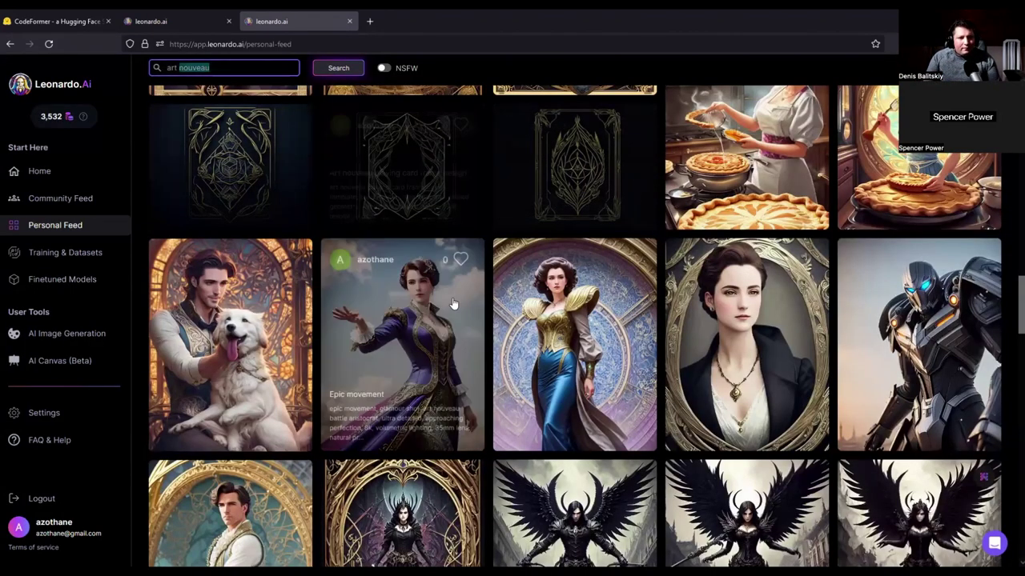
scroll(481, 234, "down", 3)
scroll(491, 232, "down", 6)
scroll(496, 345, "down", 4)
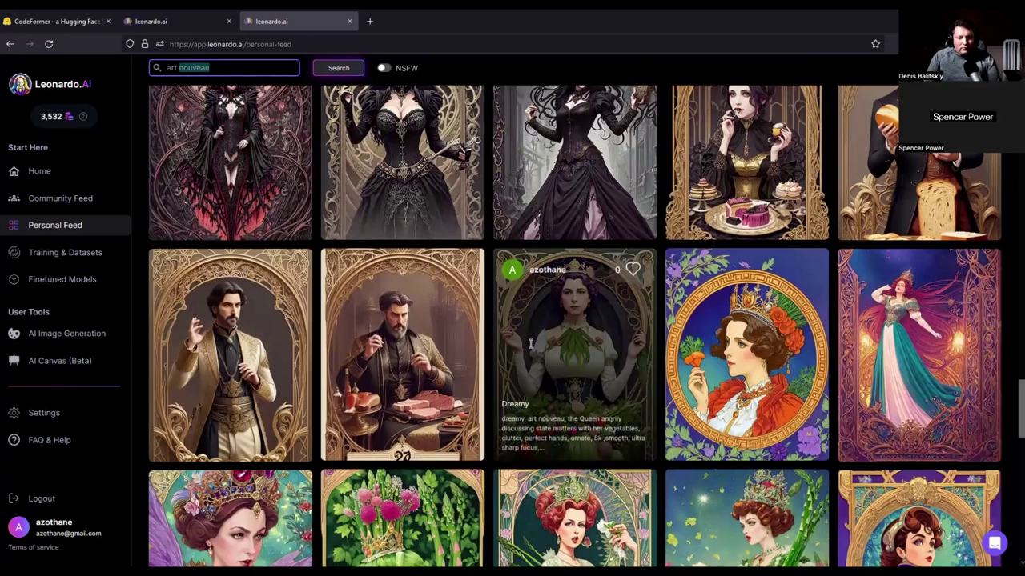
left_click(530, 342)
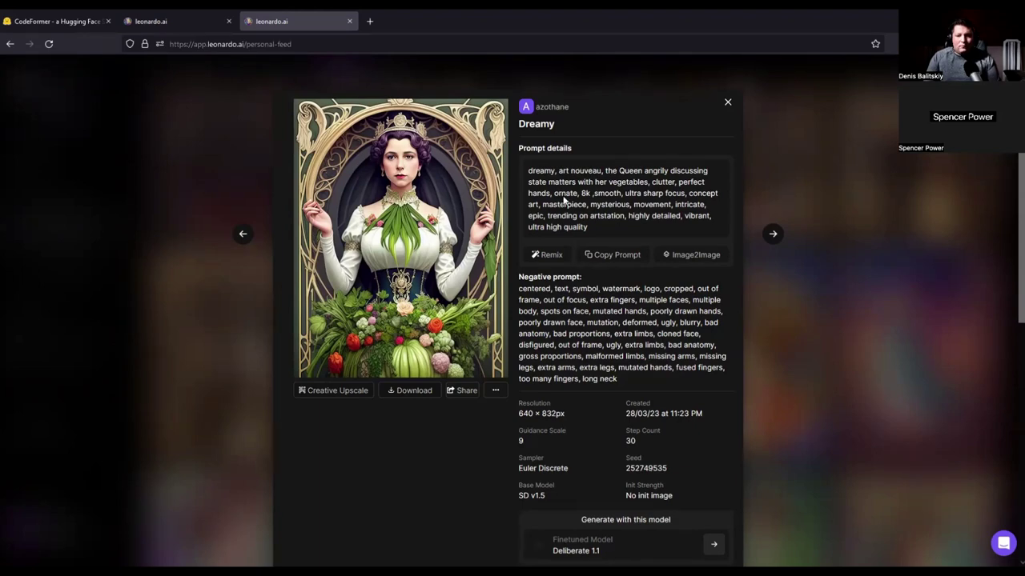
key("Escape")
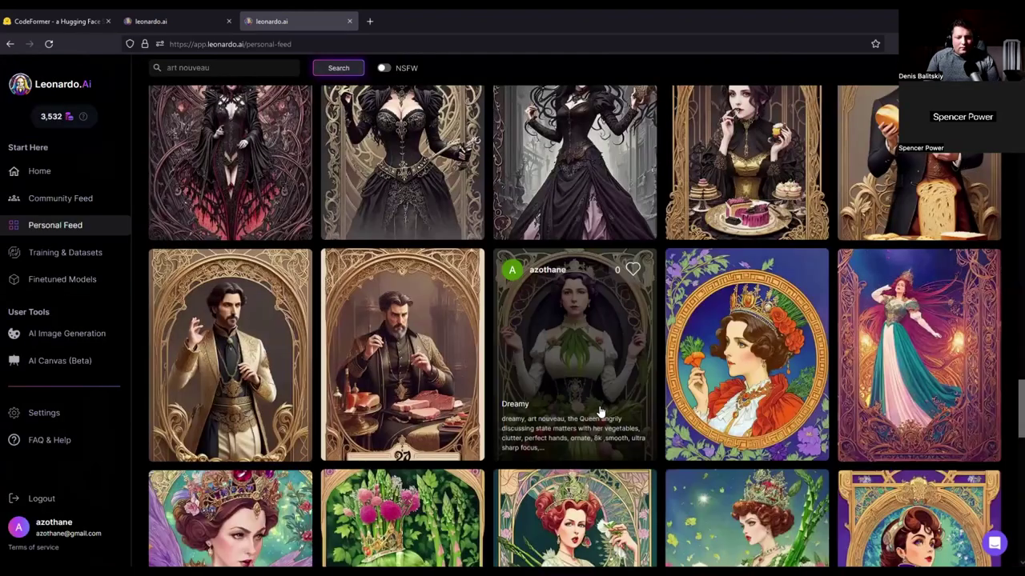
scroll(594, 410, "up", 3)
scroll(597, 418, "up", 6)
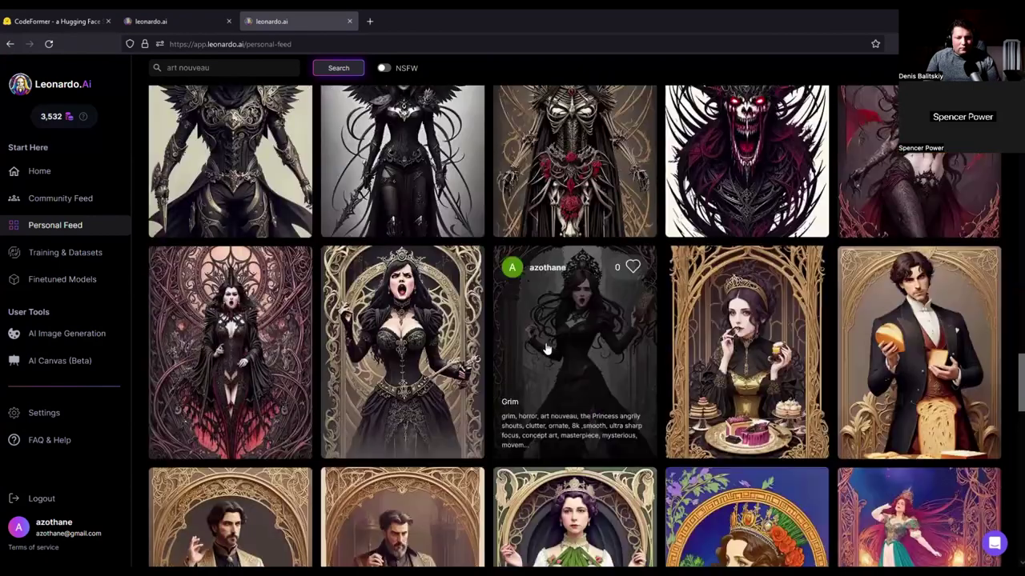
scroll(271, 94, "up", 6)
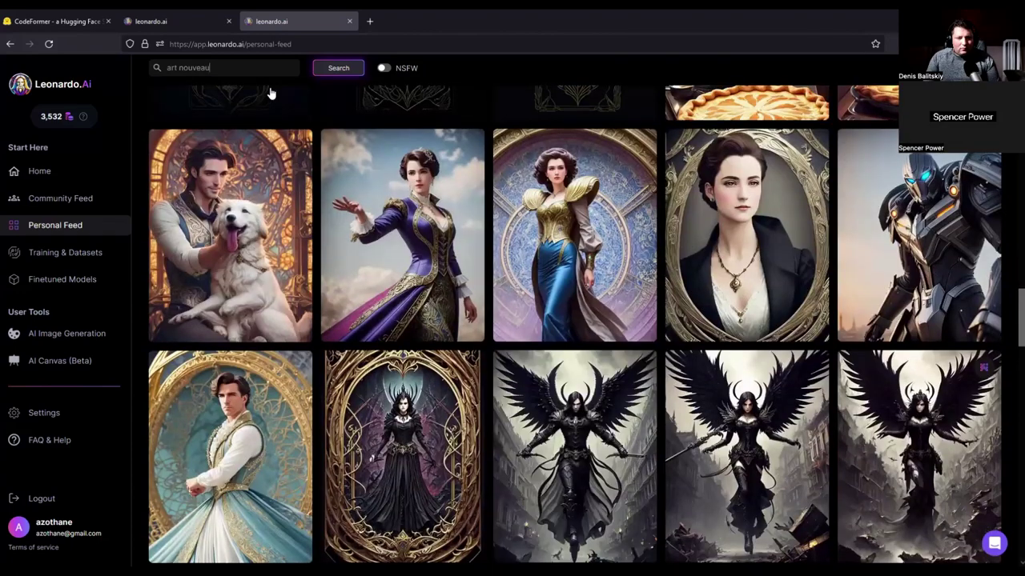
Replace the Personal Feed search text with 'grim' and scroll through the results
key("ctrl+a")
type("grim")
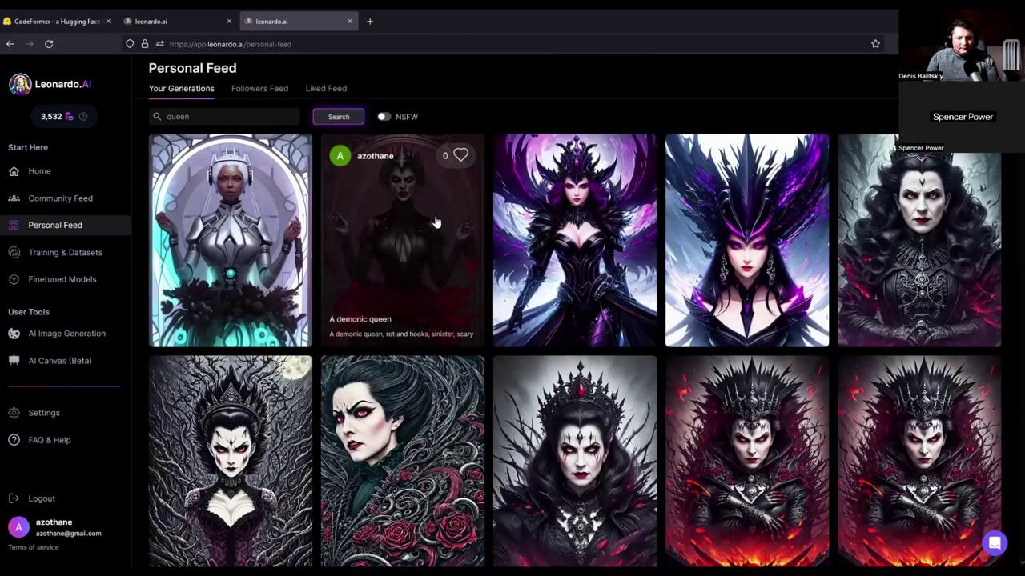
scroll(436, 222, "down", 3)
scroll(436, 222, "down", 3)
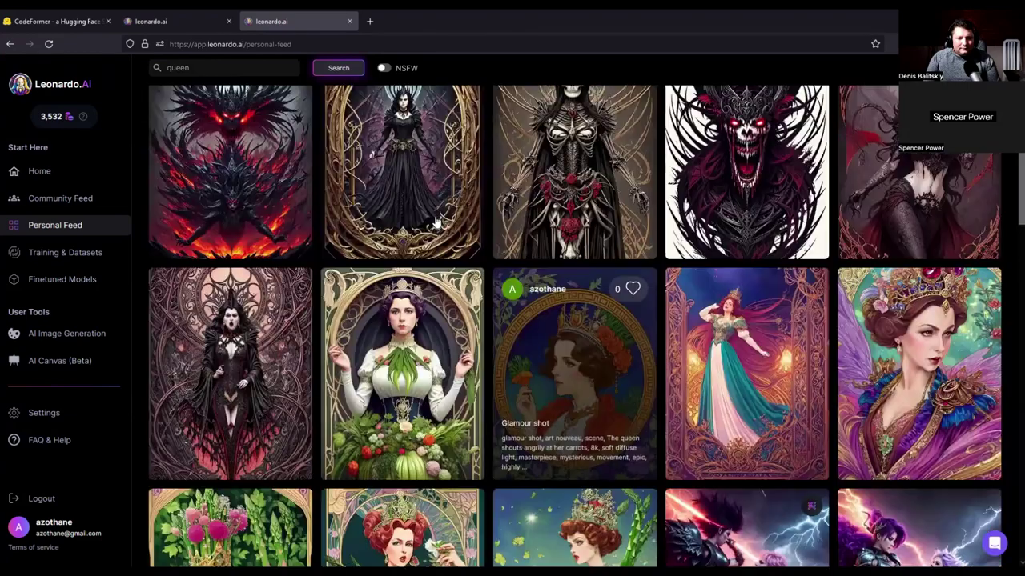
scroll(435, 222, "down", 3)
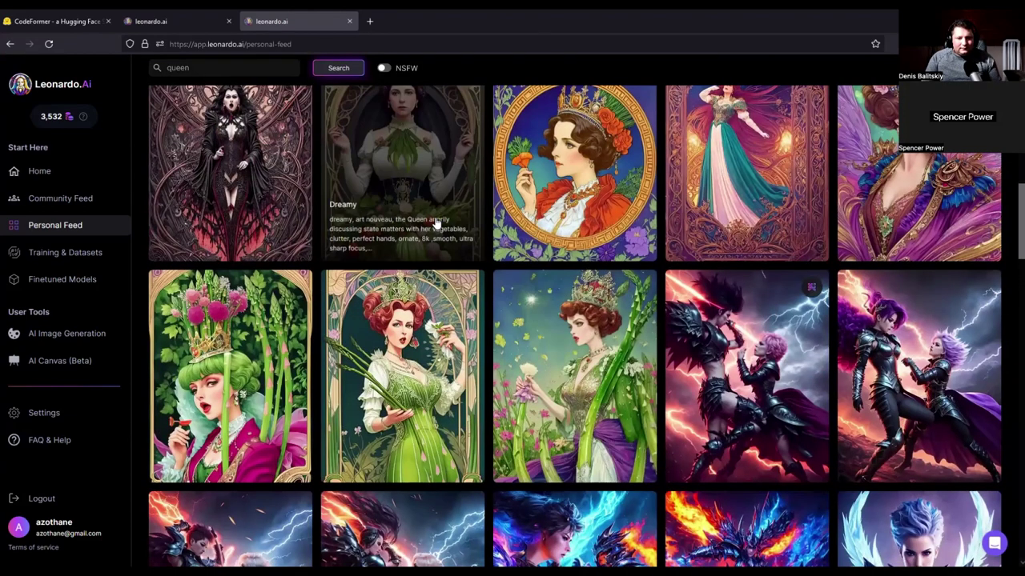
Open the Dreamy vegetable queen's details, select 'masterpiece' in its prompt, then close them
left_click(435, 225)
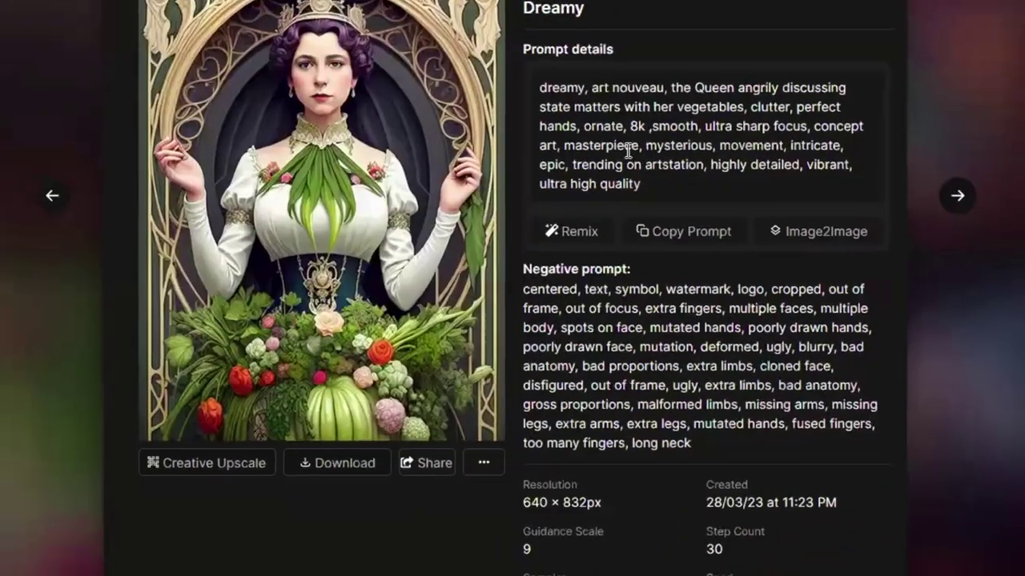
double_click(629, 150)
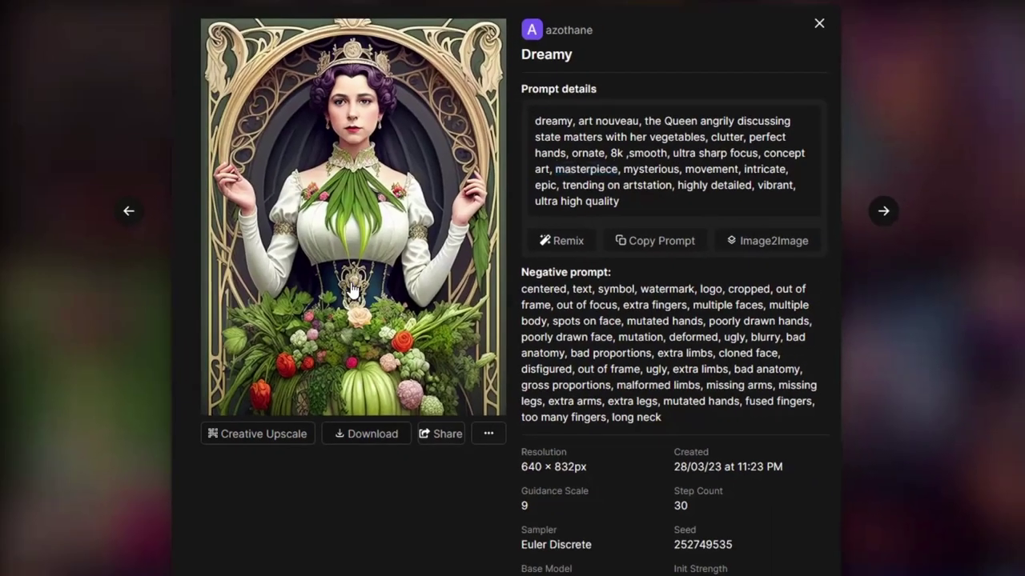
key("Escape")
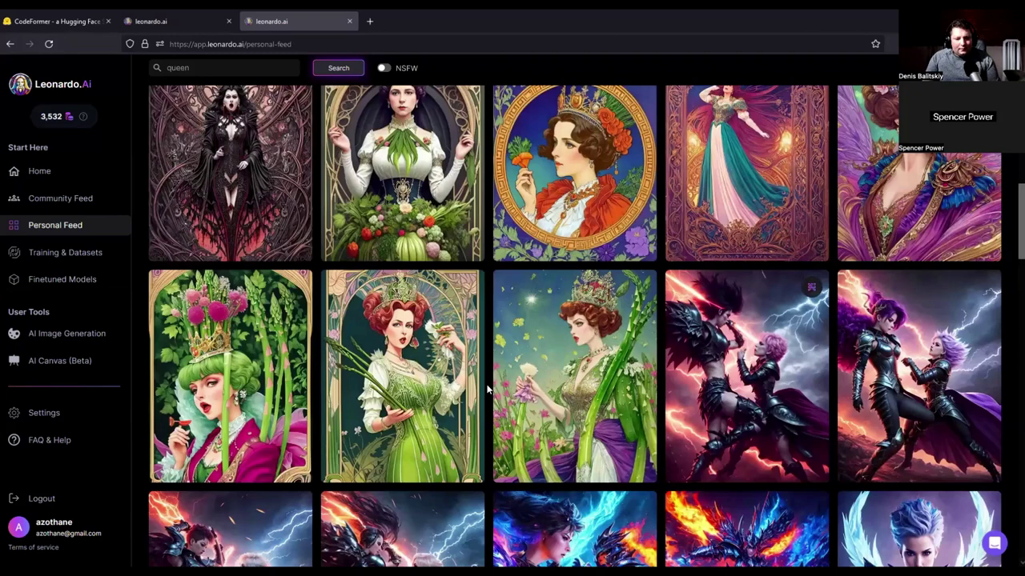
scroll(487, 390, "up", 2)
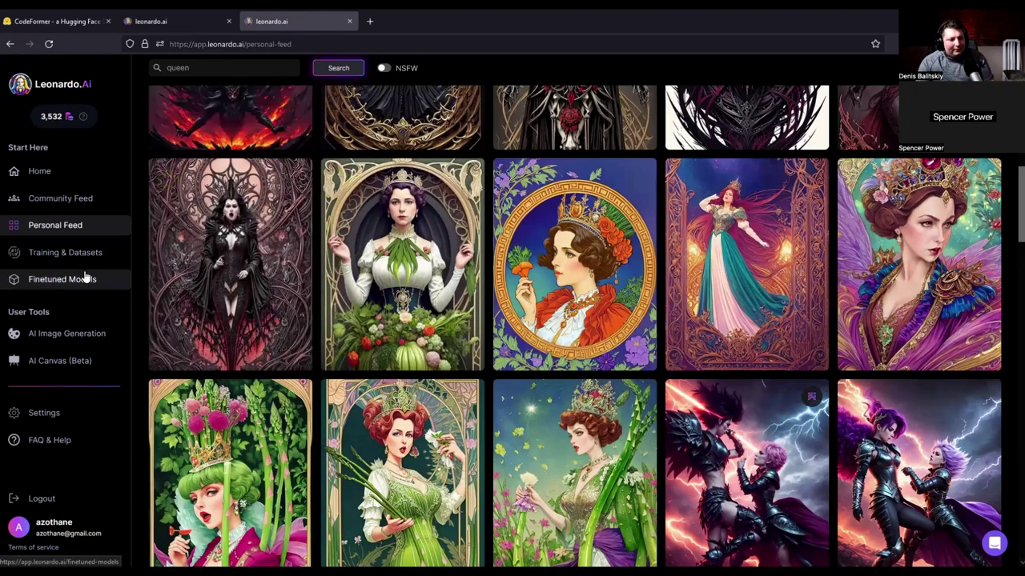
On the AI image generation page, enable the negative prompt and select DreamShaper 3.2
left_click(96, 334)
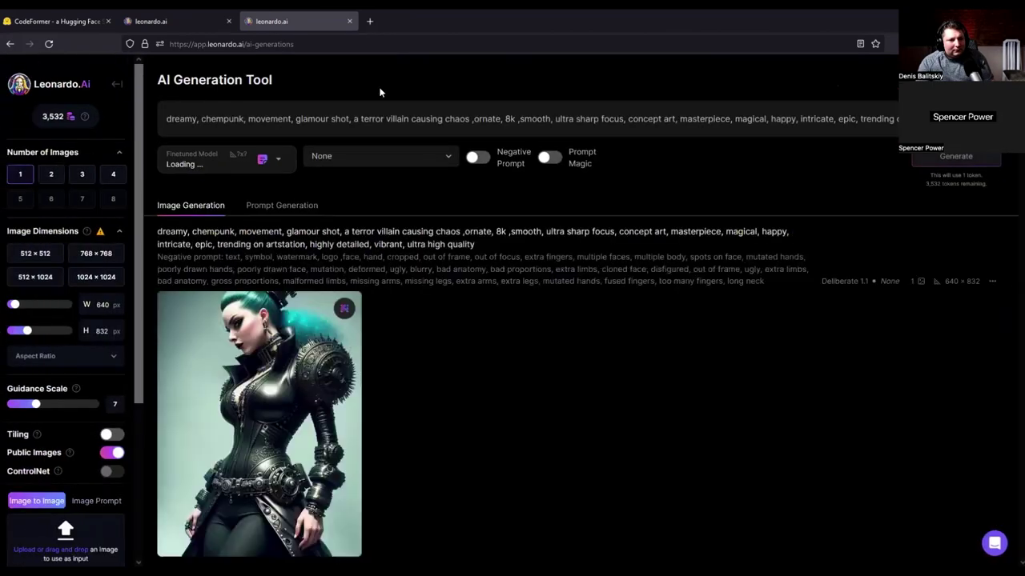
left_click(249, 161)
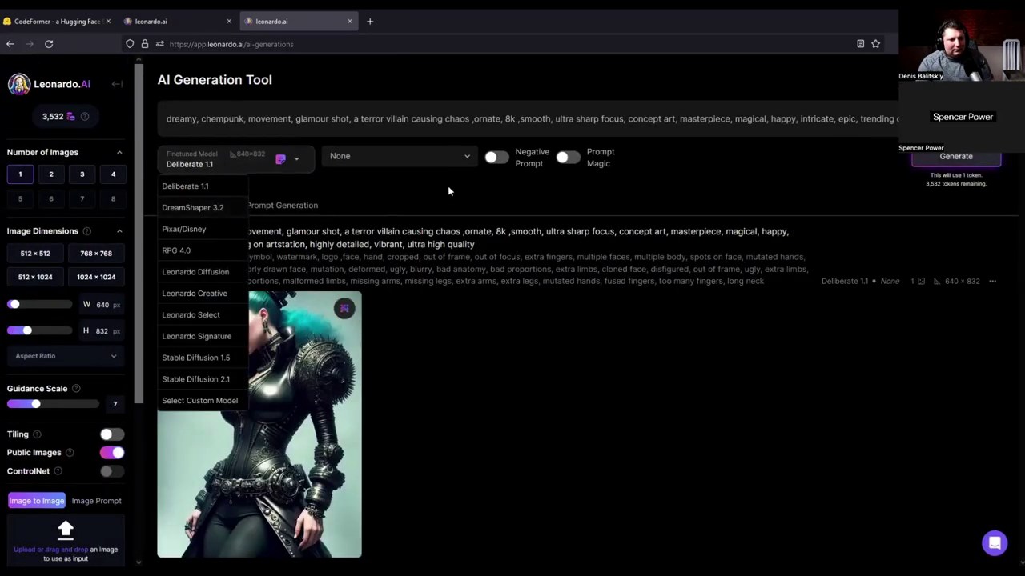
left_click(492, 168)
left_click(494, 160)
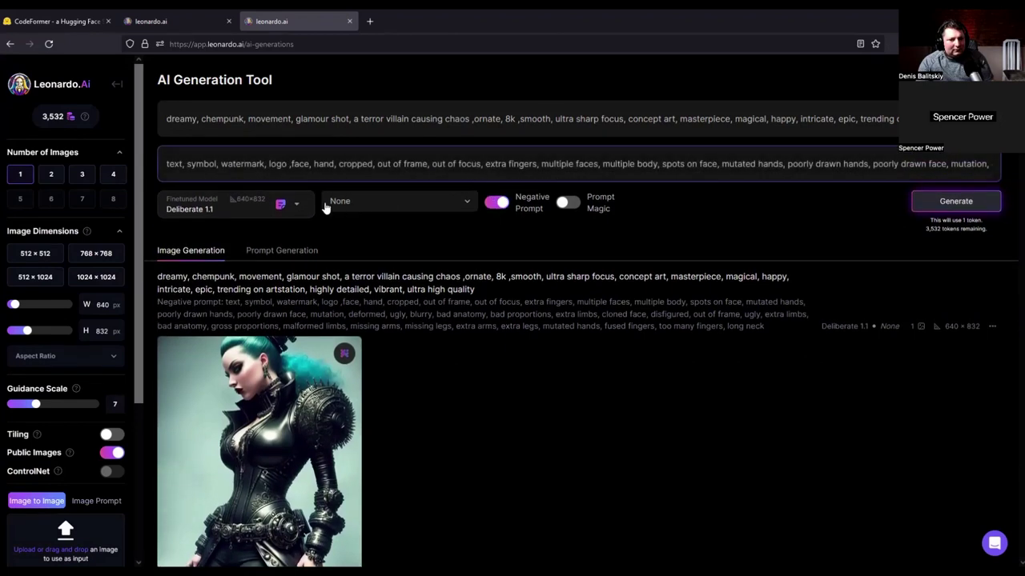
left_click(248, 210)
left_click(226, 253)
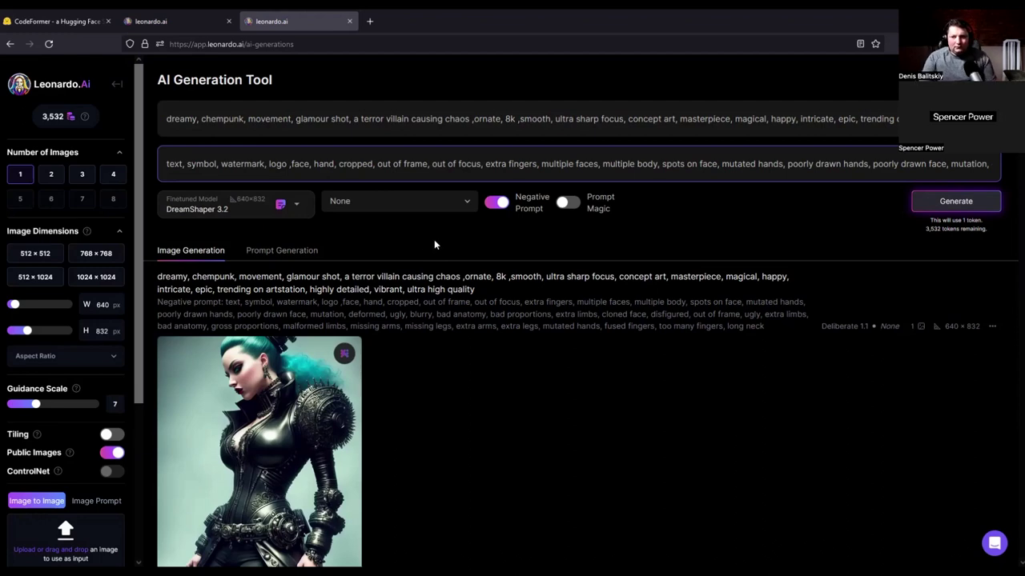
Set the scheduler to Euler Discrete and raise the guidance scale from 7 to 10
scroll(434, 239, "down", 4)
scroll(289, 223, "up", 3)
scroll(76, 401, "down", 3)
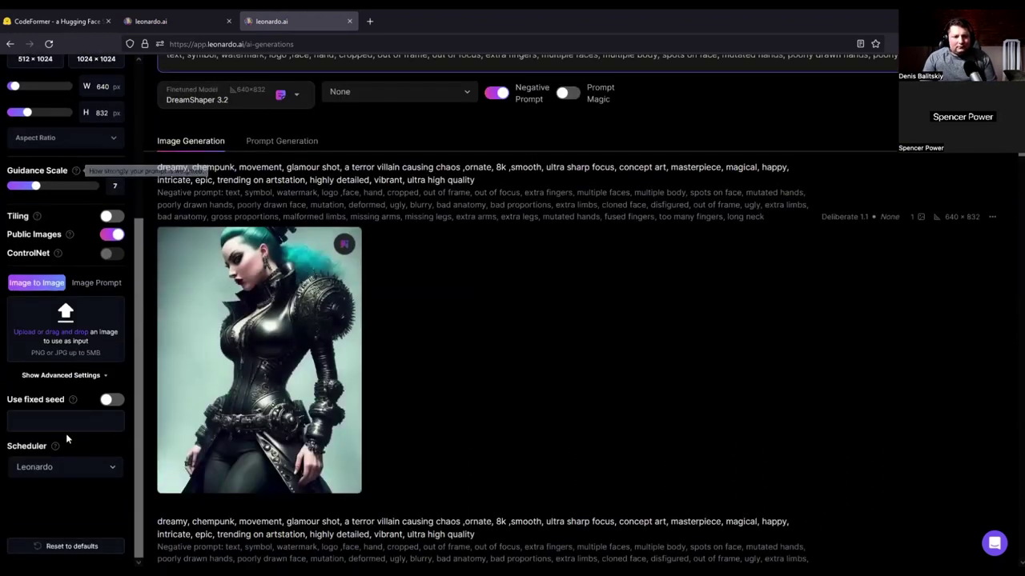
left_click(67, 467)
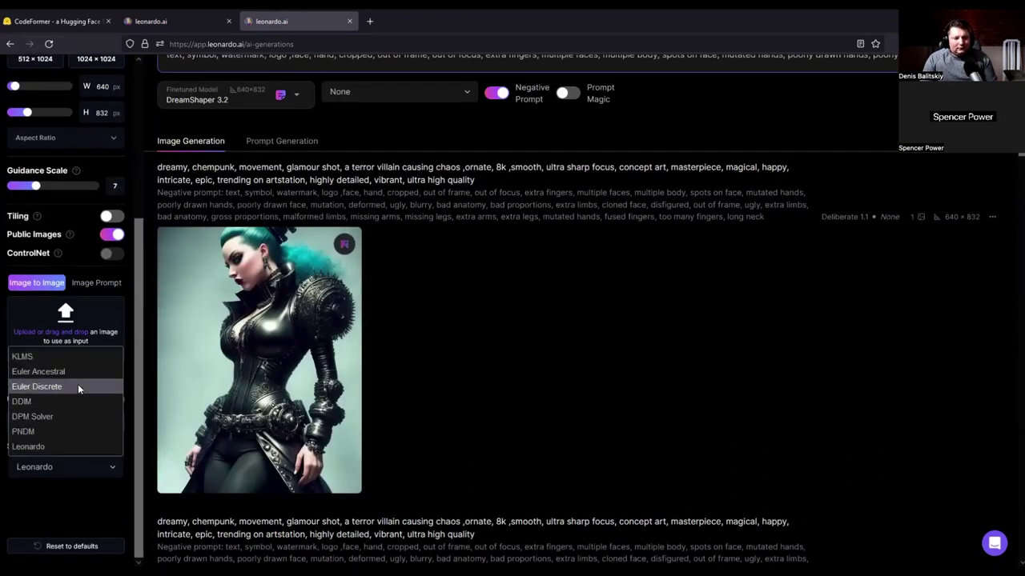
left_click(78, 384)
scroll(428, 358, "up", 2)
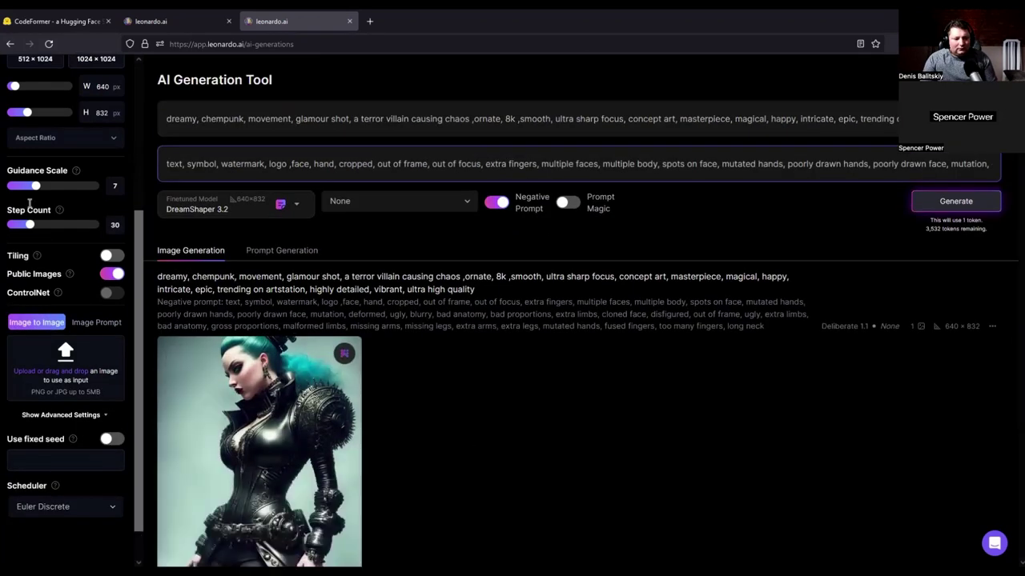
left_click_drag(36, 188, 52, 190)
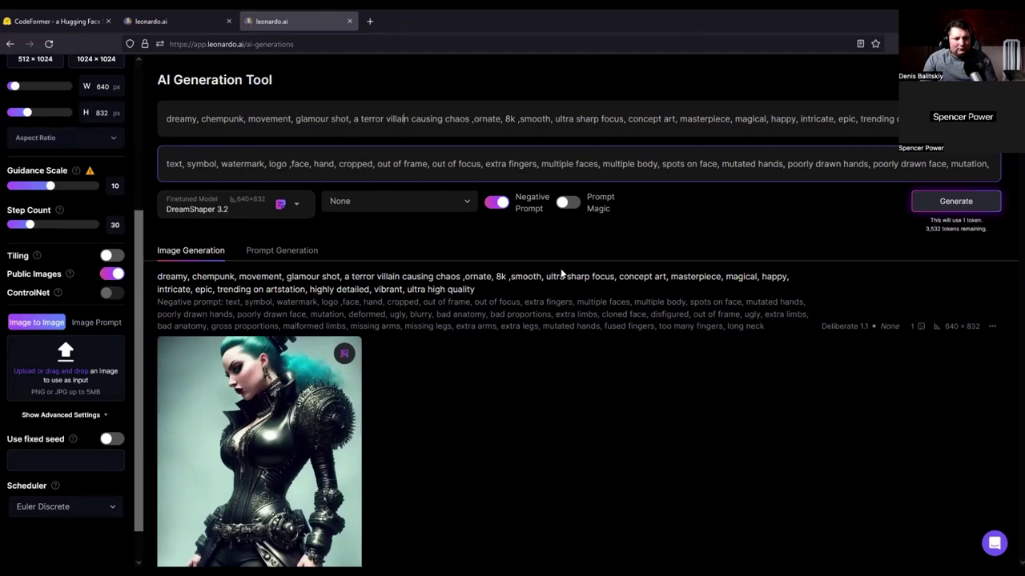
Generate an image from the villain prompt with DreamShaper 3.2
key("ctrl+Return")
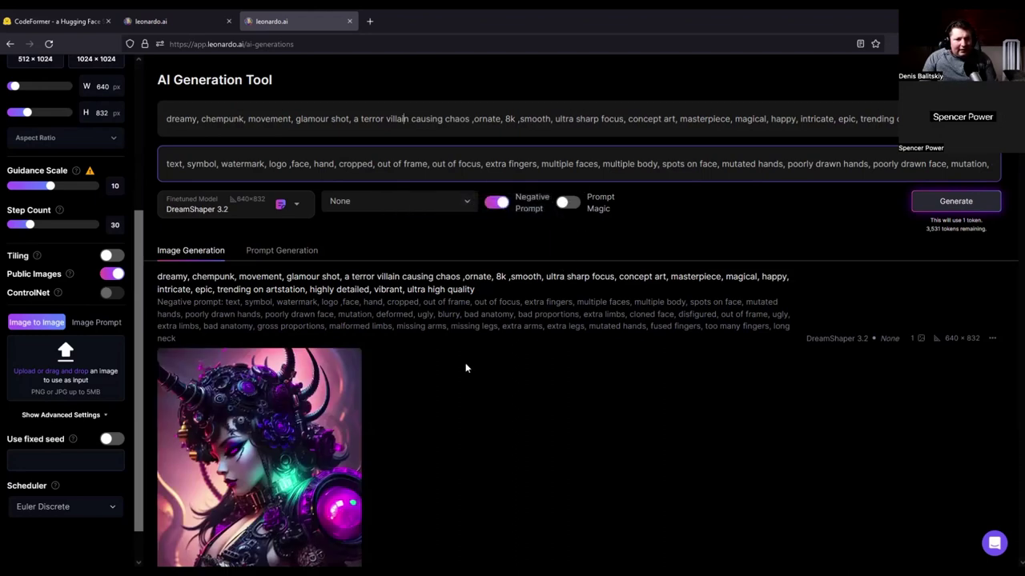
Highlight the words 'chempunk' and 'glamour' in the villainess prompt to review its wording
scroll(468, 372, "down", 3)
mouse_move(357, 321)
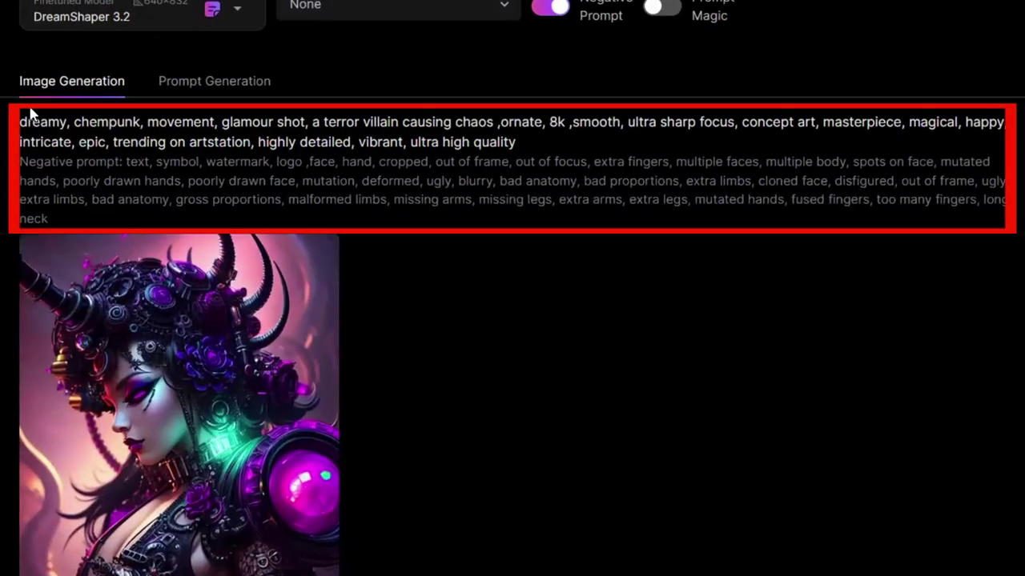
left_click_drag(80, 121, 193, 122)
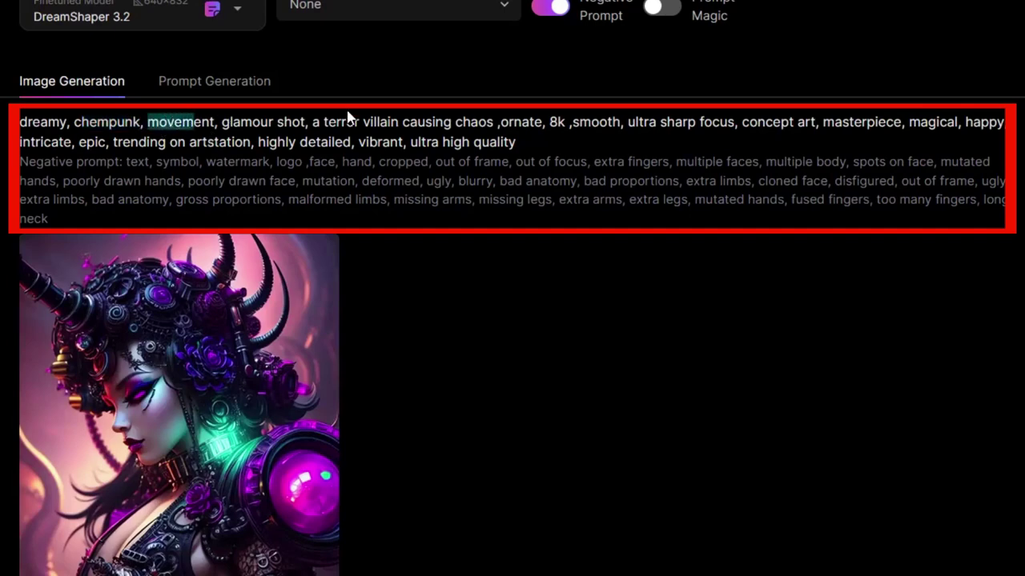
left_click(258, 122)
double_click(258, 122)
left_click(305, 121)
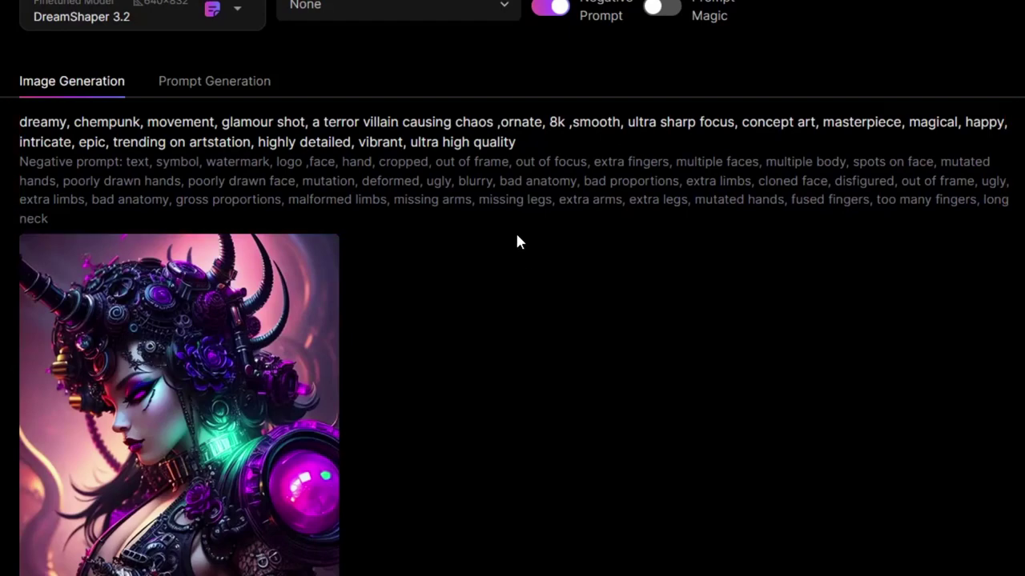
scroll(516, 241, "down", 3)
scroll(513, 240, "up", 3)
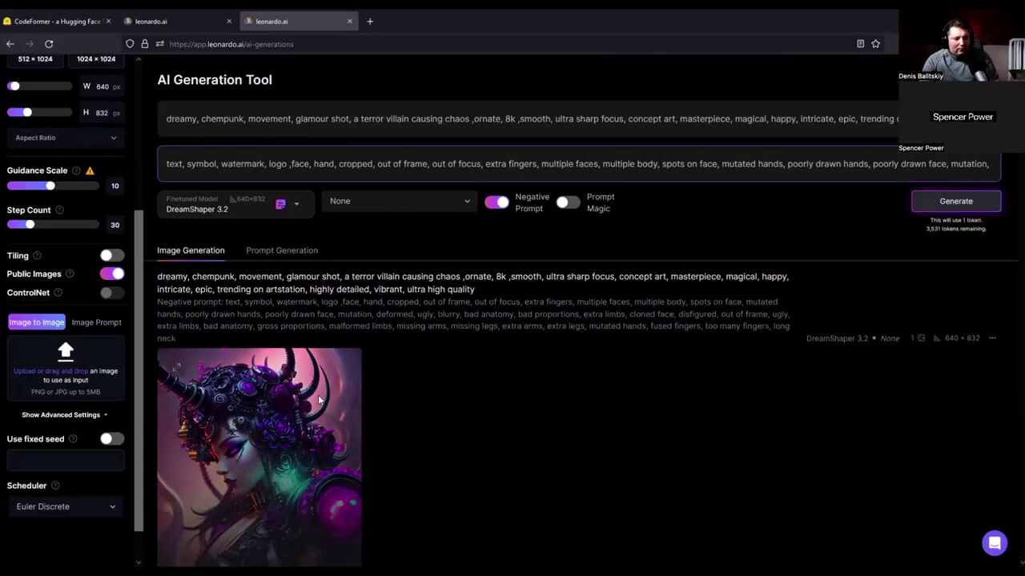
Enlarge the newest villainess image for a closer look, then close the viewer
left_click(315, 367)
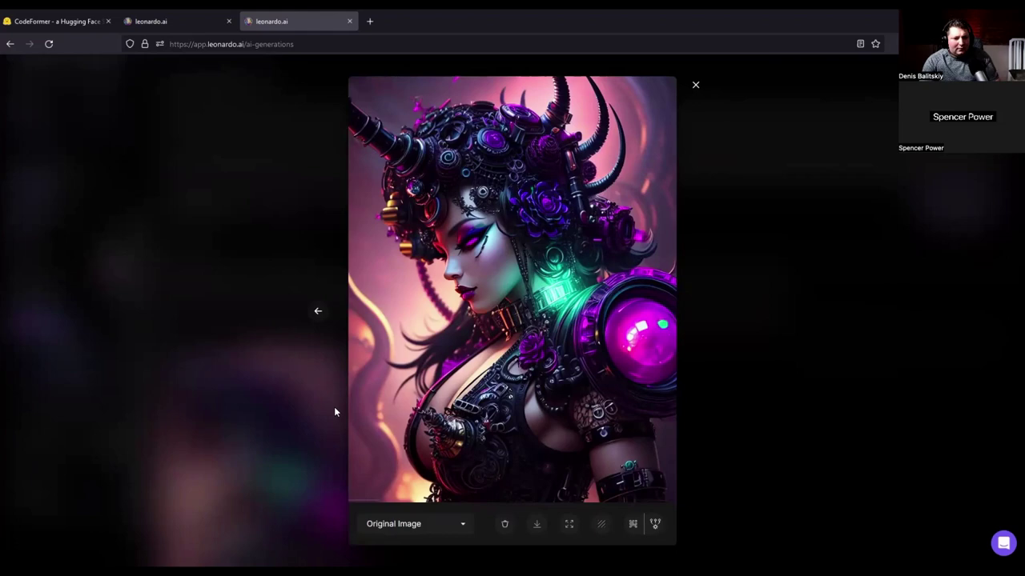
left_click(793, 362)
scroll(438, 369, "down", 3)
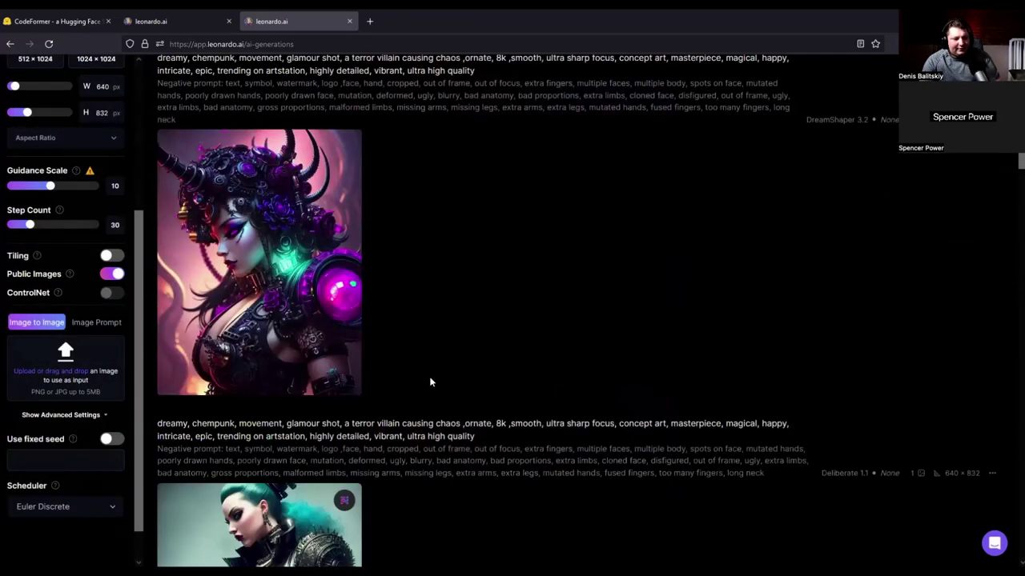
scroll(430, 382, "up", 2)
Use the villainess image as the image-to-image input and switch the model to Deliberate 1.1
mouse_move(309, 464)
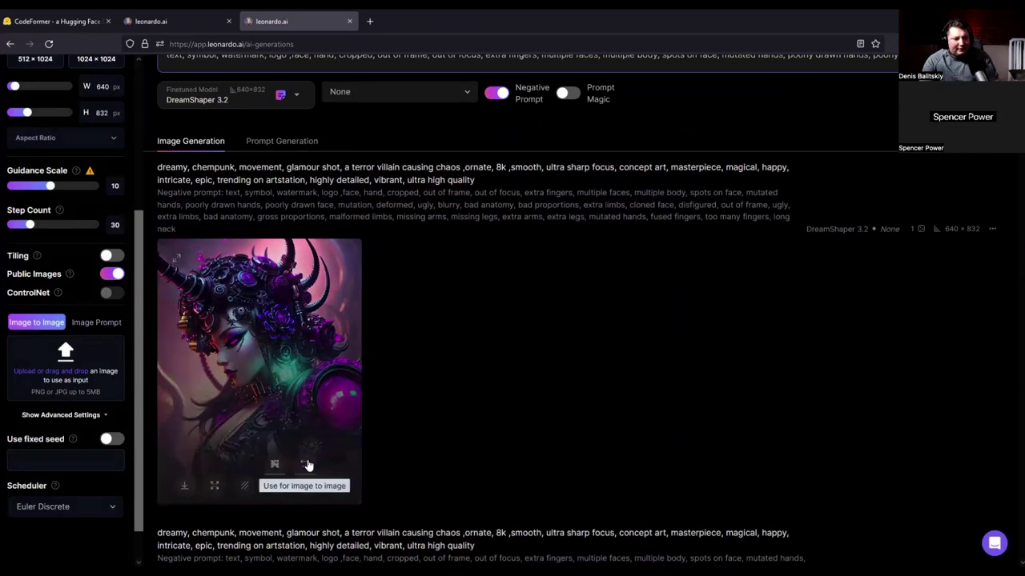
left_click(308, 464)
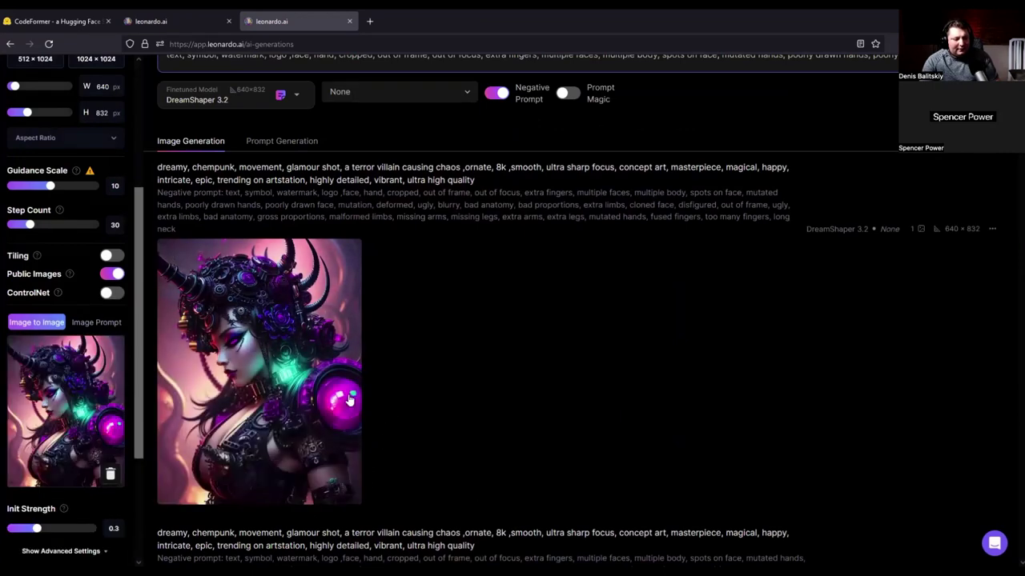
scroll(464, 375, "up", 3)
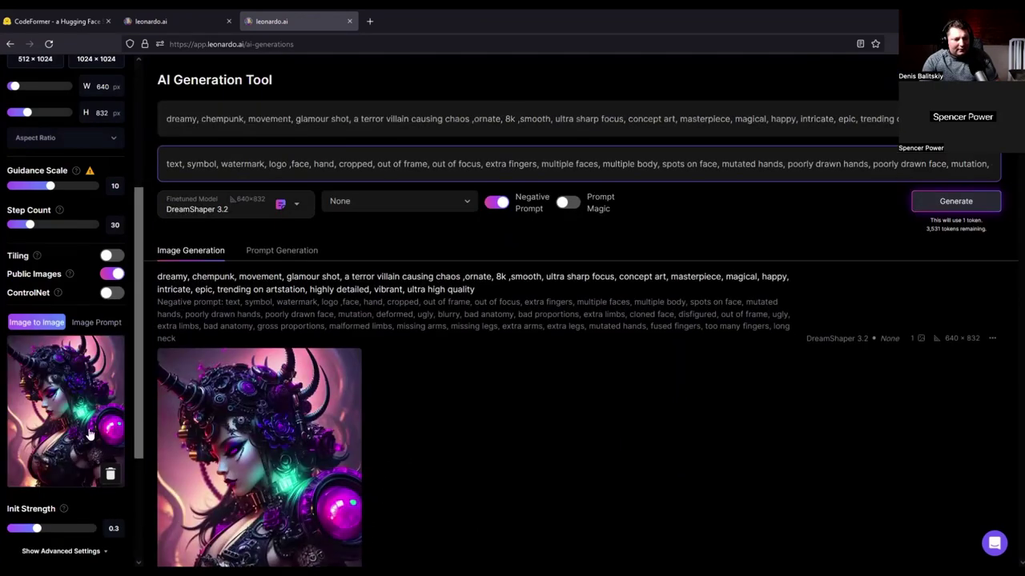
left_click(269, 210)
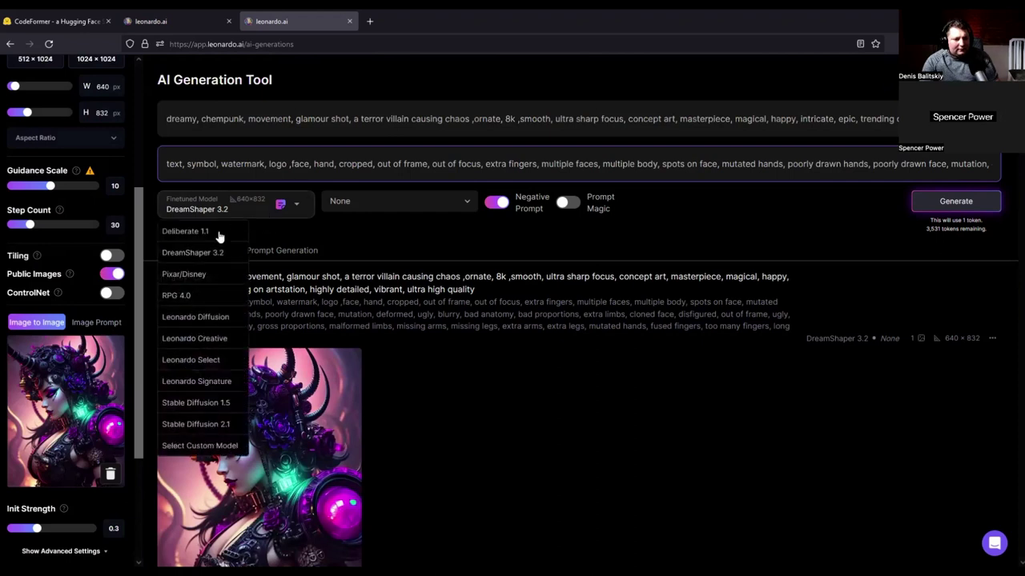
left_click(221, 230)
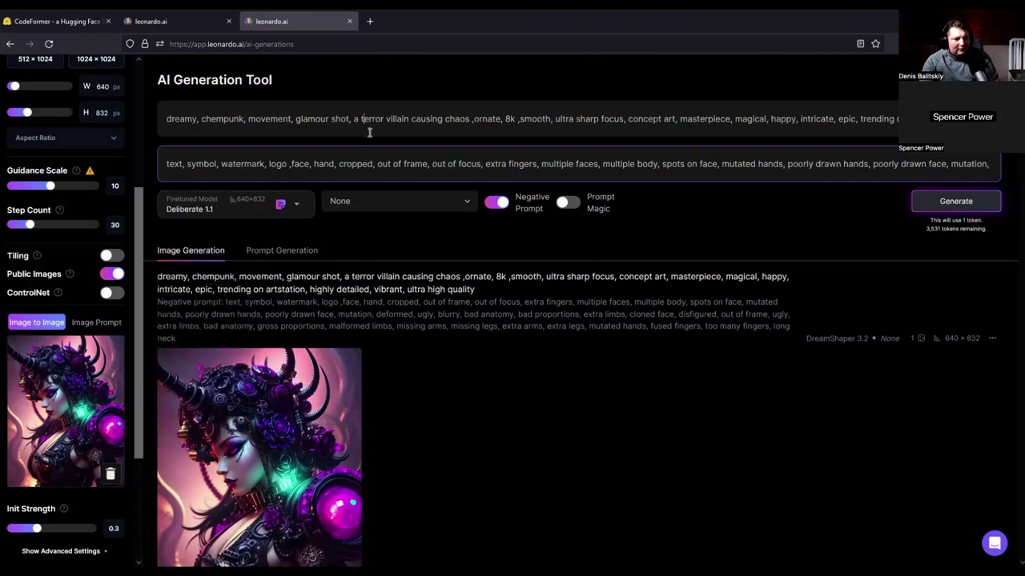
Generate a Deliberate 1.1 image-to-image version of the villainess and wait for it to finish
key("ctrl+Return")
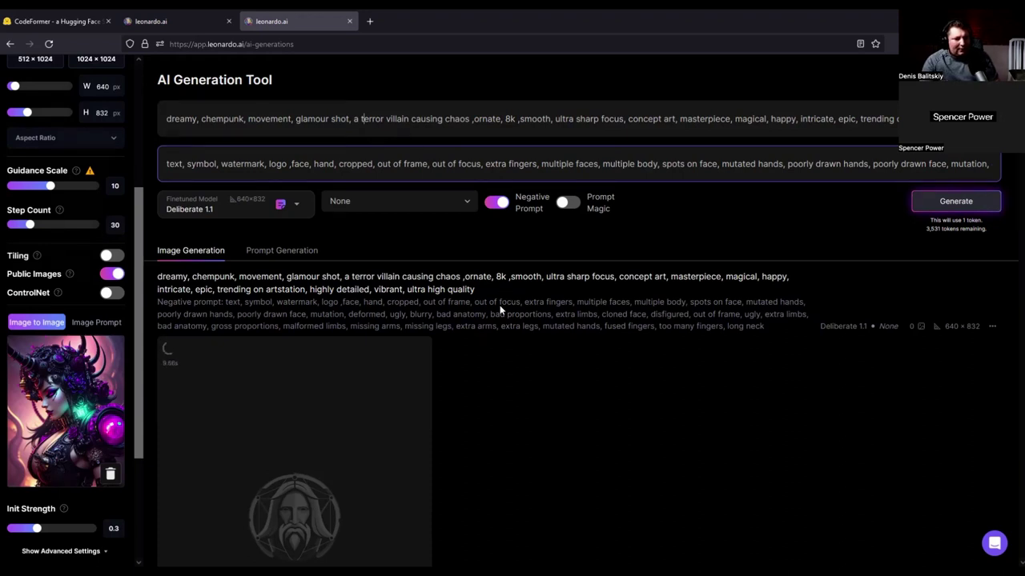
scroll(500, 308, "down", 2)
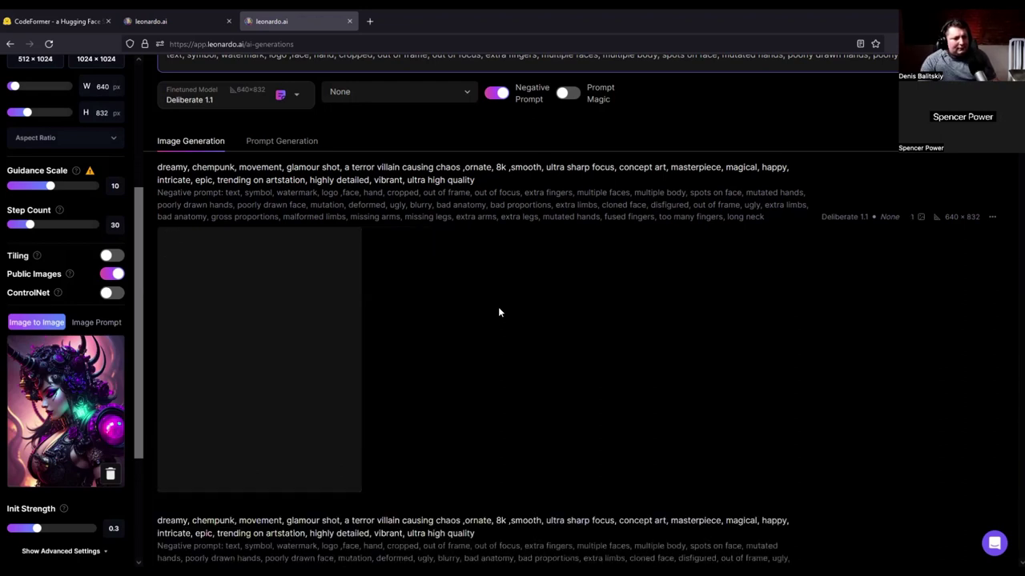
mouse_move(253, 299)
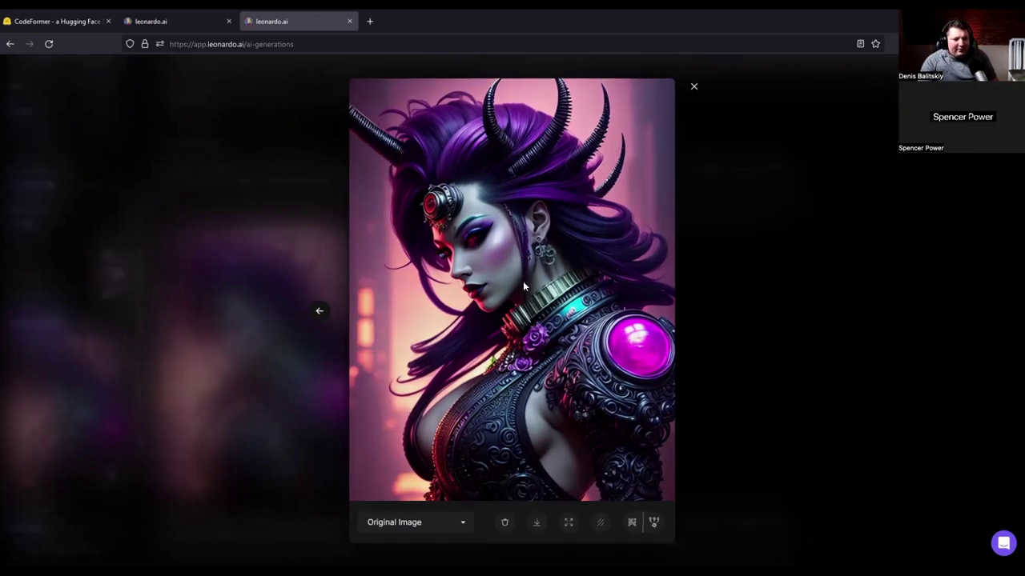
Compare the earlier steampunk portrait and the new purple-haired horned portrait enlarged, then close the viewer
key("Escape")
scroll(520, 284, "down", 6)
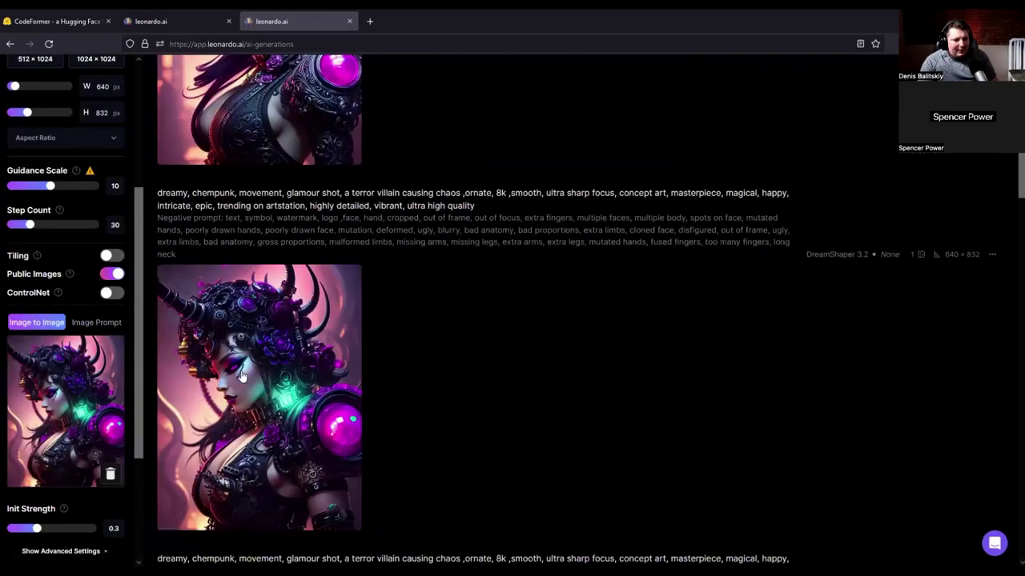
left_click(636, 397)
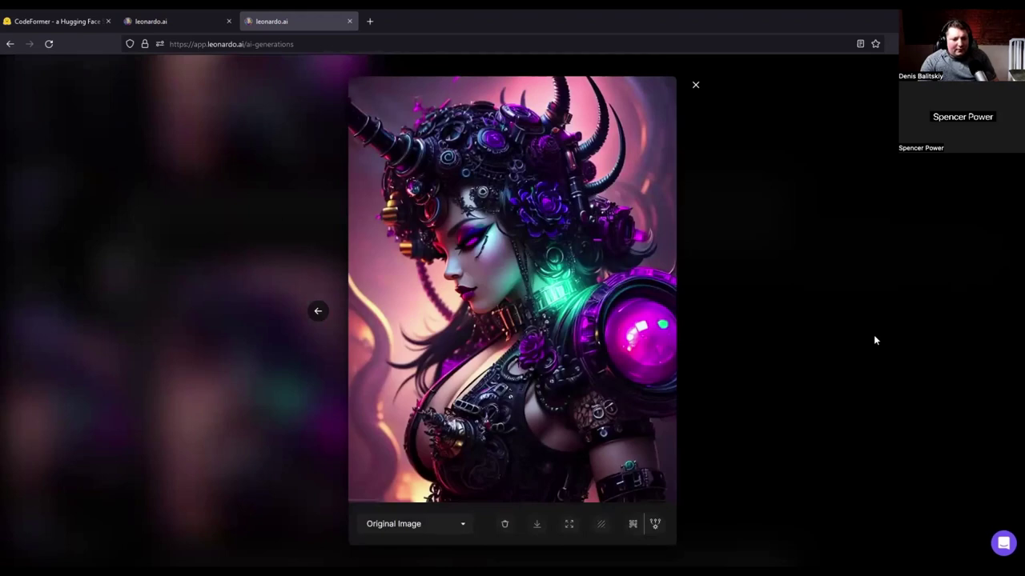
key("Escape")
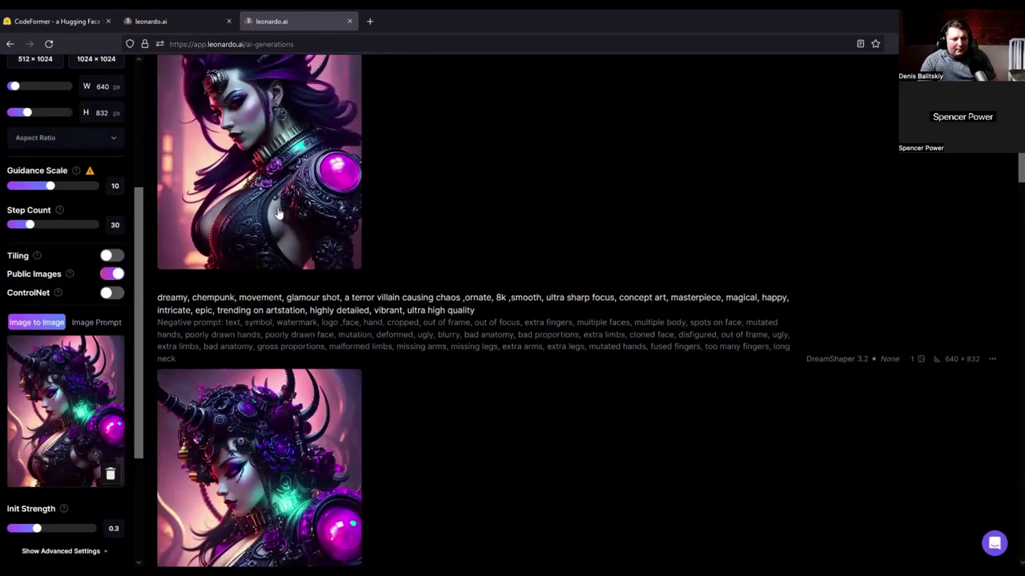
left_click(280, 153)
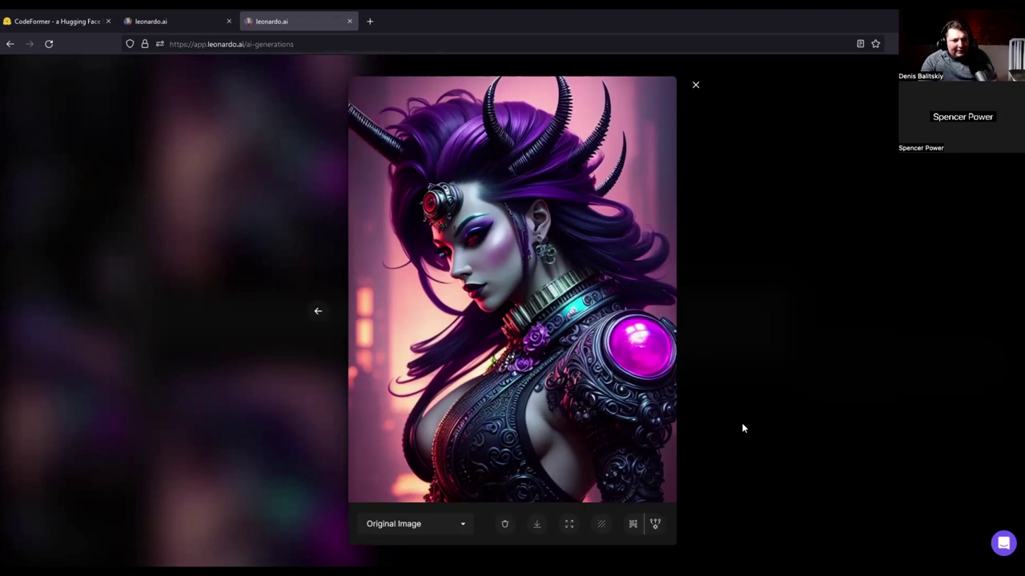
key("Escape")
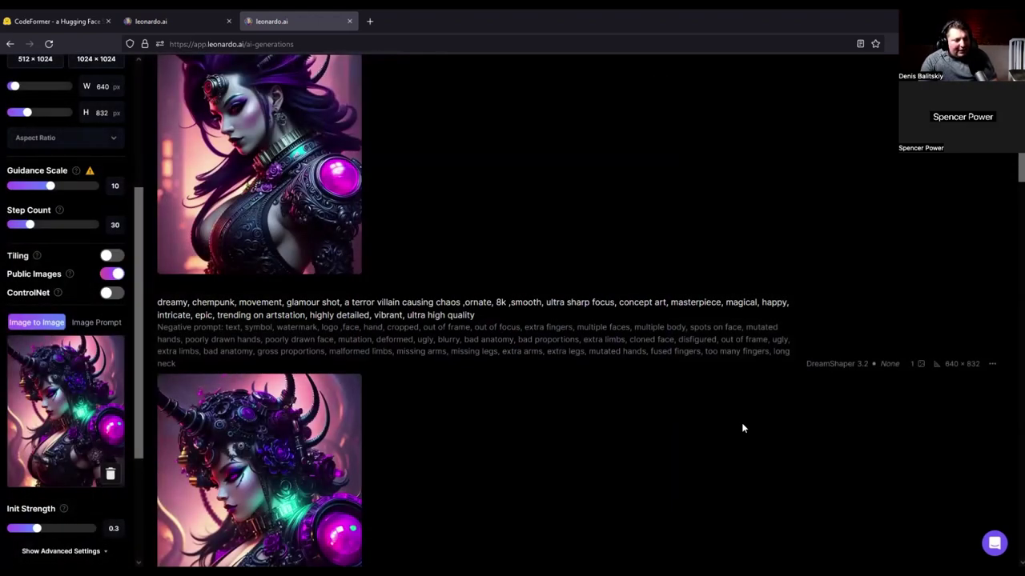
scroll(561, 320, "up", 2)
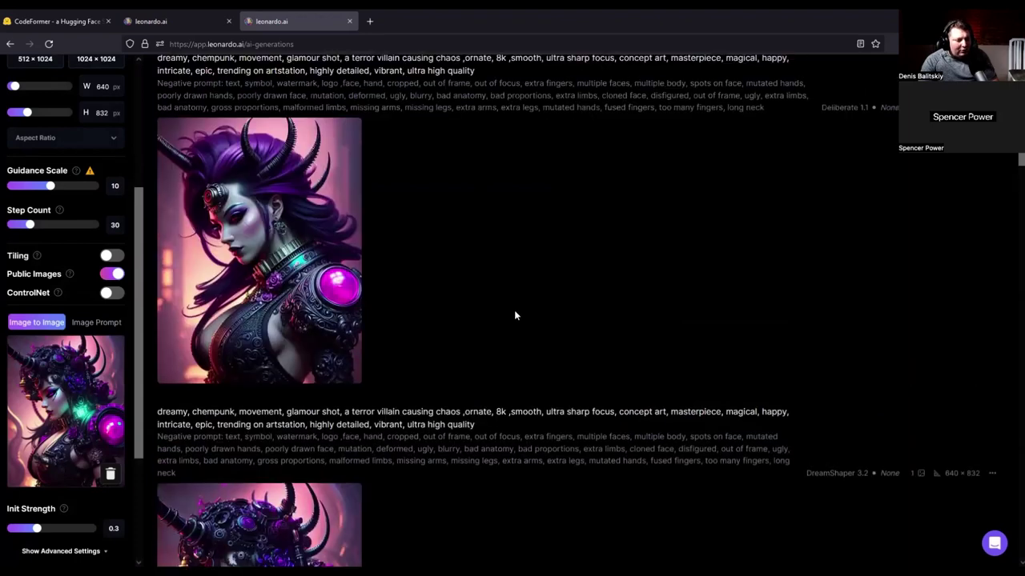
Drag the sidebar's Init Strength slider up to 0.5, keeping Deliberate 1.1 as the model
scroll(510, 337, "up", 2)
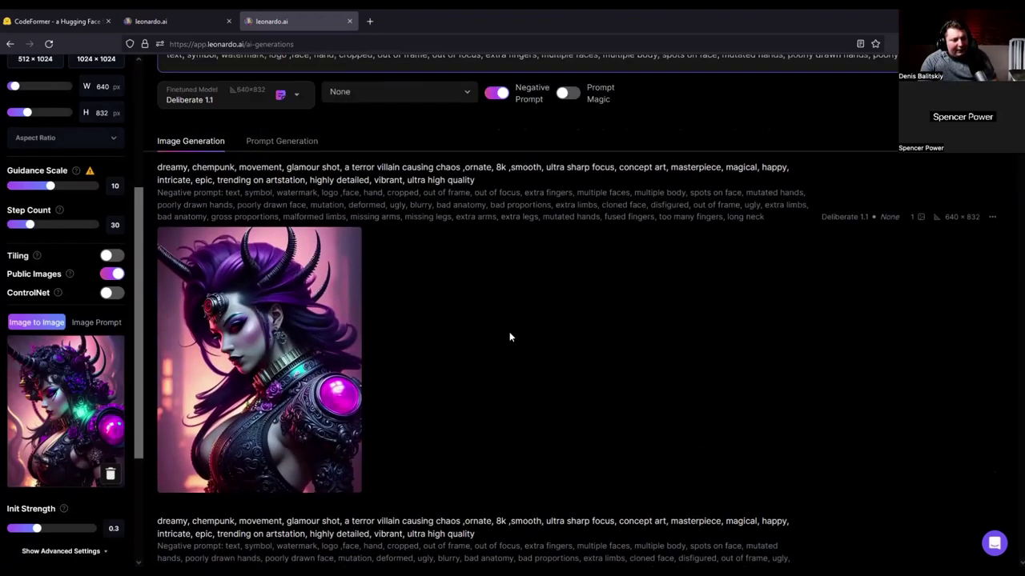
scroll(36, 210, "up", 1)
scroll(36, 210, "up", 2)
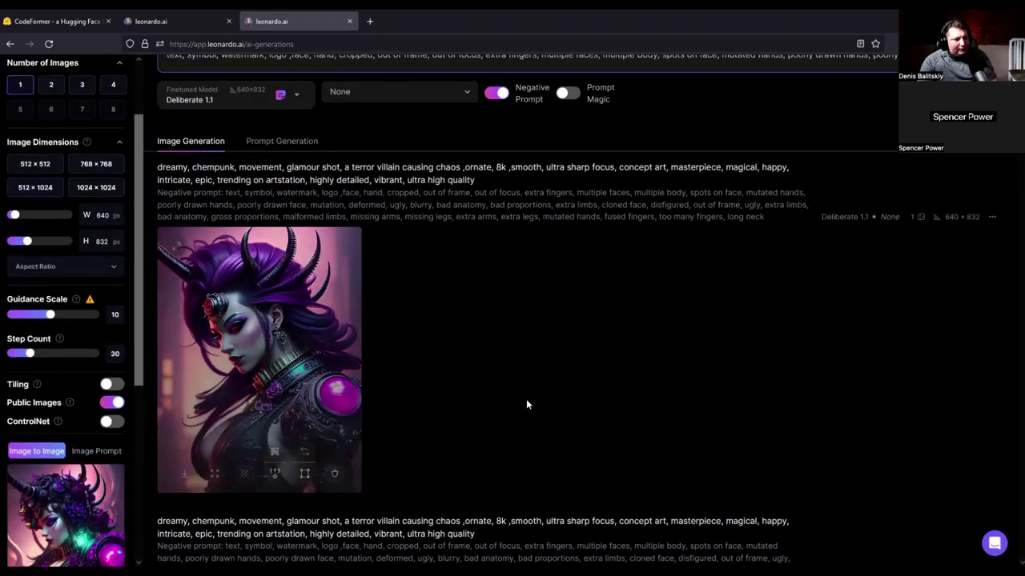
scroll(525, 404, "up", 2)
scroll(59, 184, "down", 3)
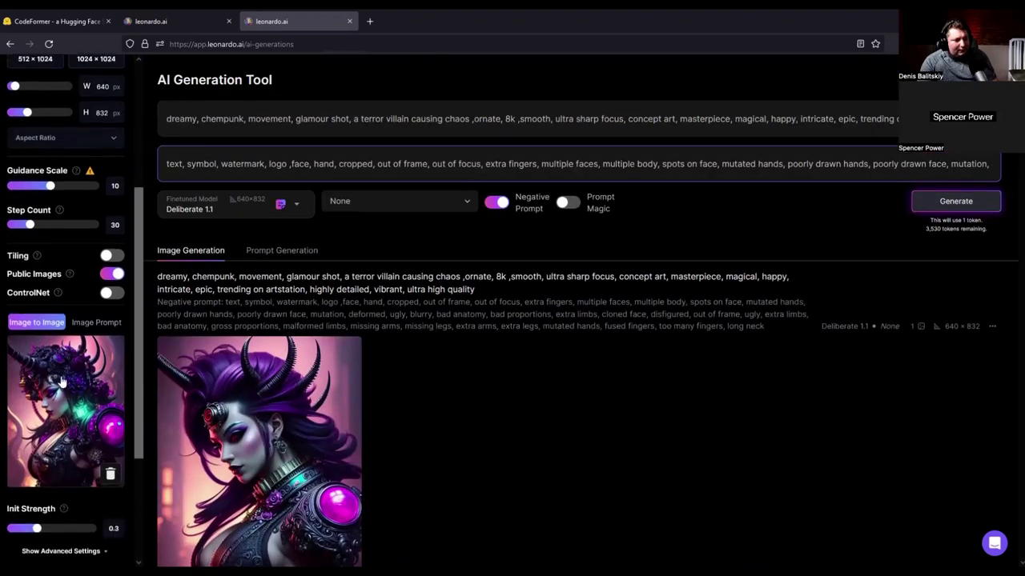
left_click(55, 529)
left_click_drag(55, 529, 57, 529)
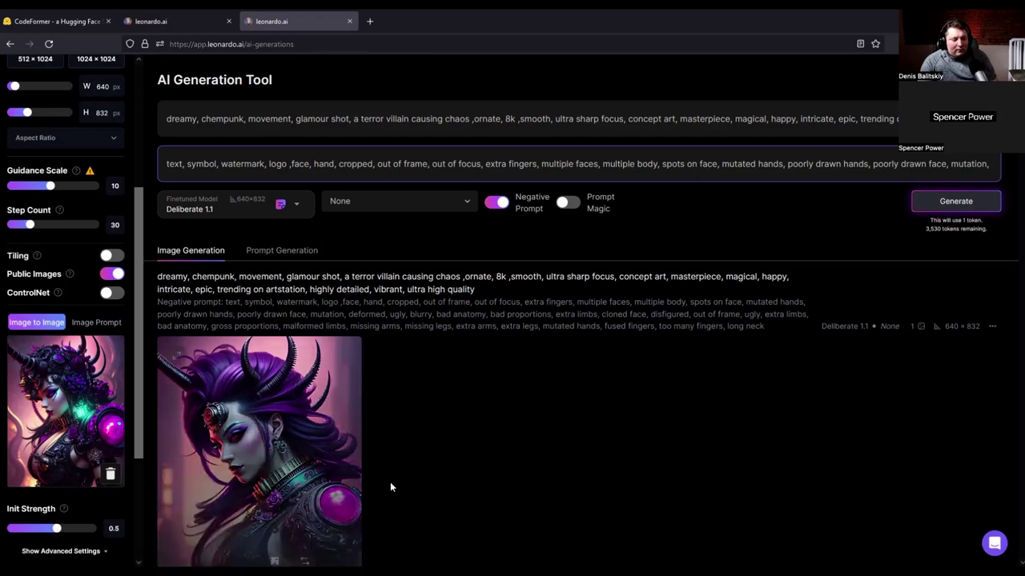
scroll(437, 454, "down", 3)
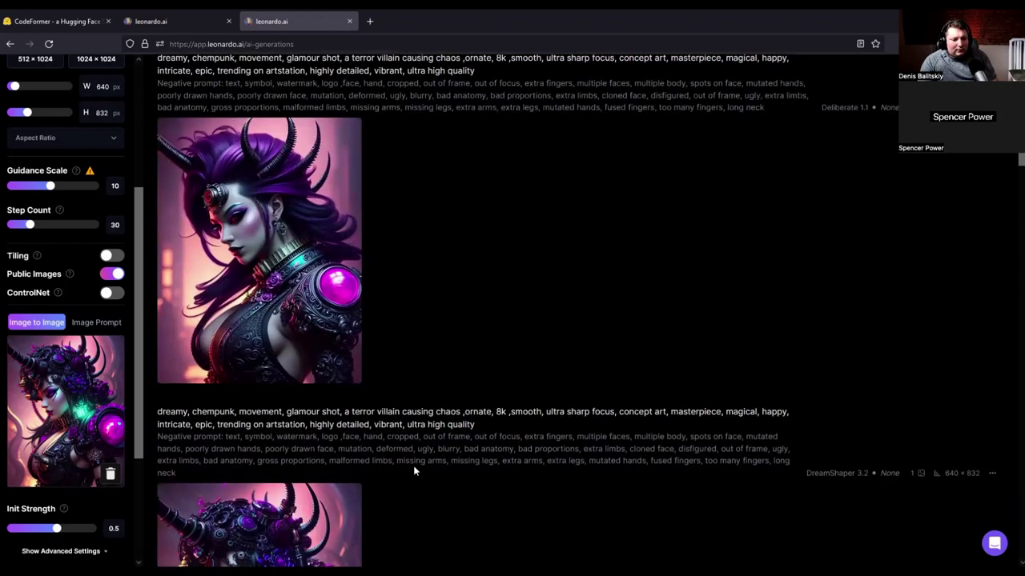
scroll(390, 288, "down", 1)
scroll(389, 289, "up", 3)
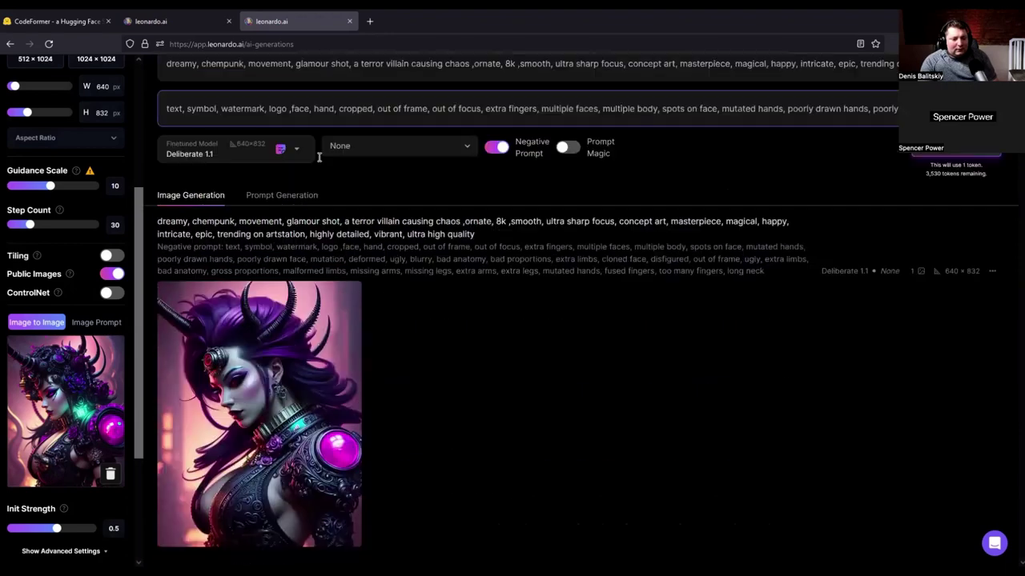
Generate a new villain image at 0.5 init strength
scroll(318, 158, "up", 1)
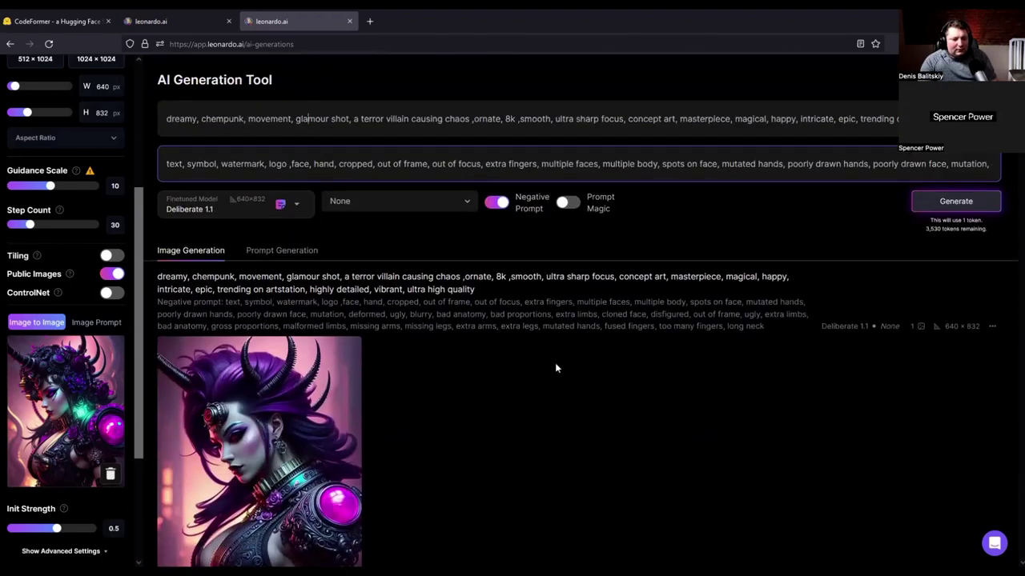
key("ctrl+Return")
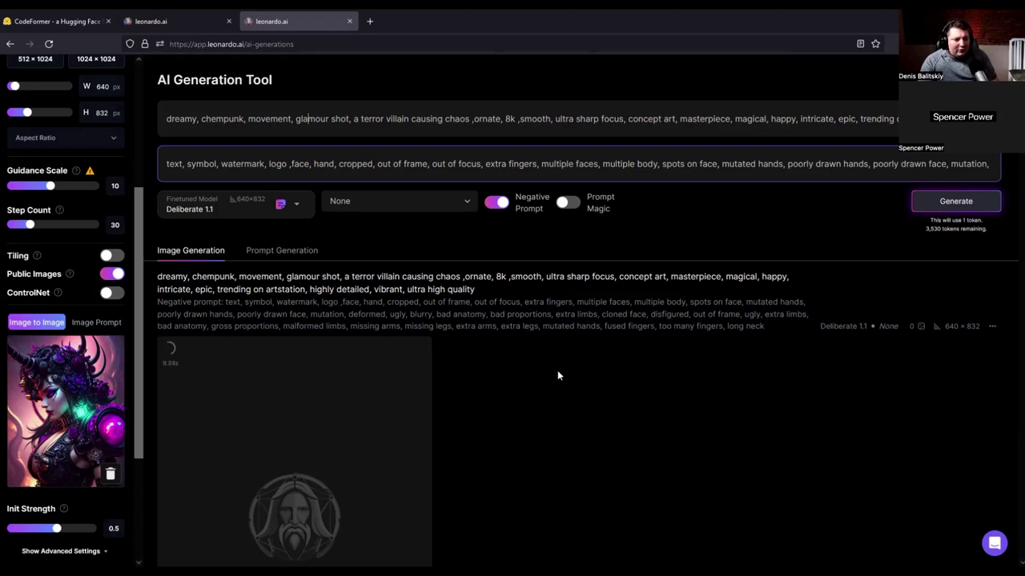
scroll(550, 369, "down", 2)
scroll(549, 370, "down", 2)
scroll(548, 369, "up", 2)
scroll(549, 370, "down", 2)
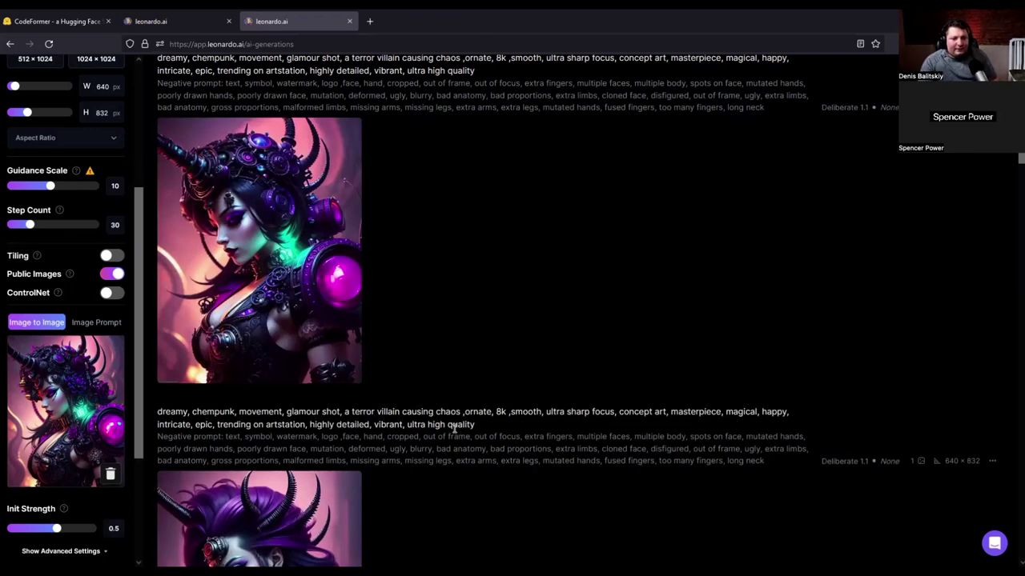
Inspect the new villain image full size, then switch to the other Leonardo tab
mouse_move(355, 219)
left_click(260, 193)
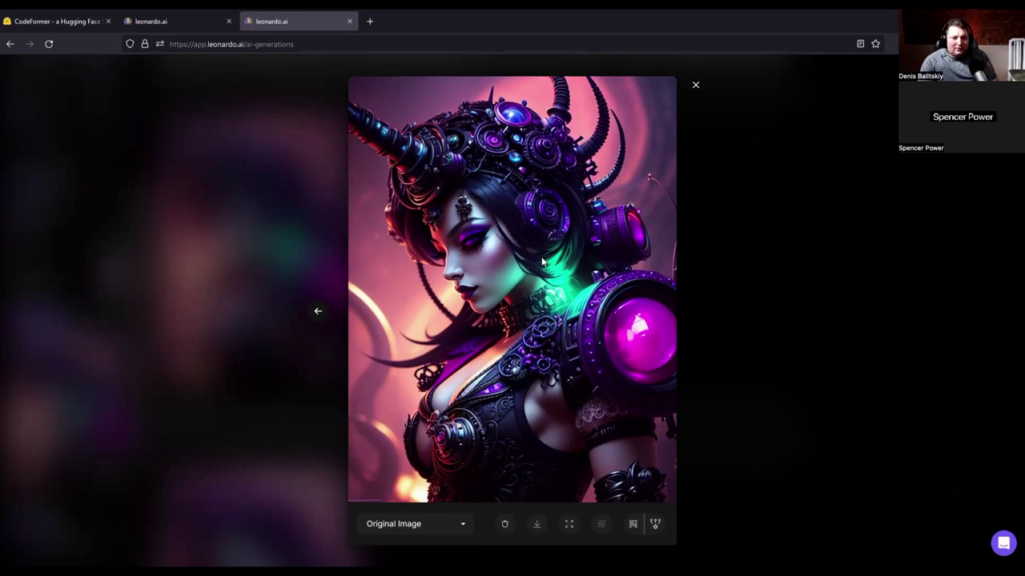
left_click(722, 200)
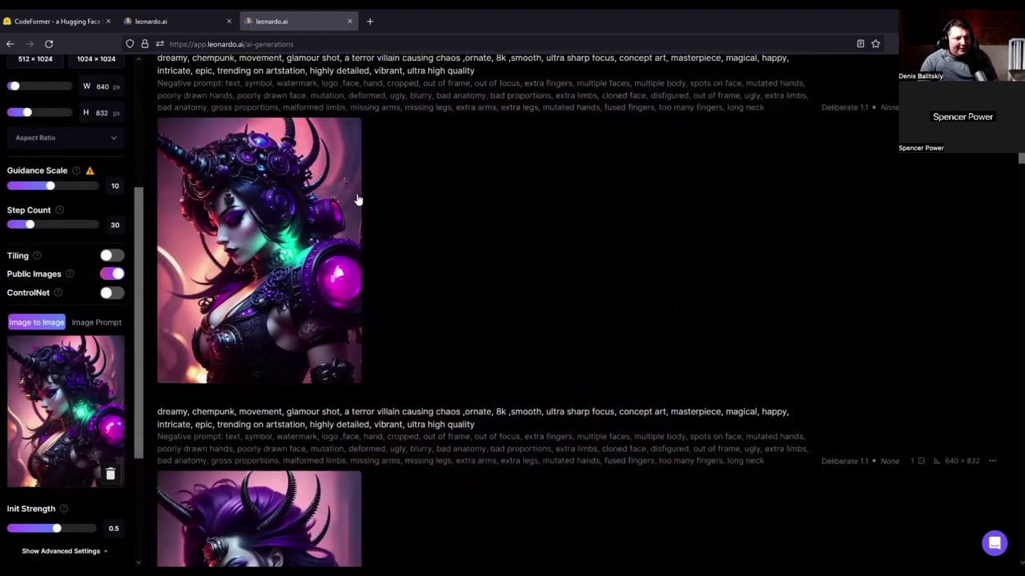
scroll(358, 199, "up", 5)
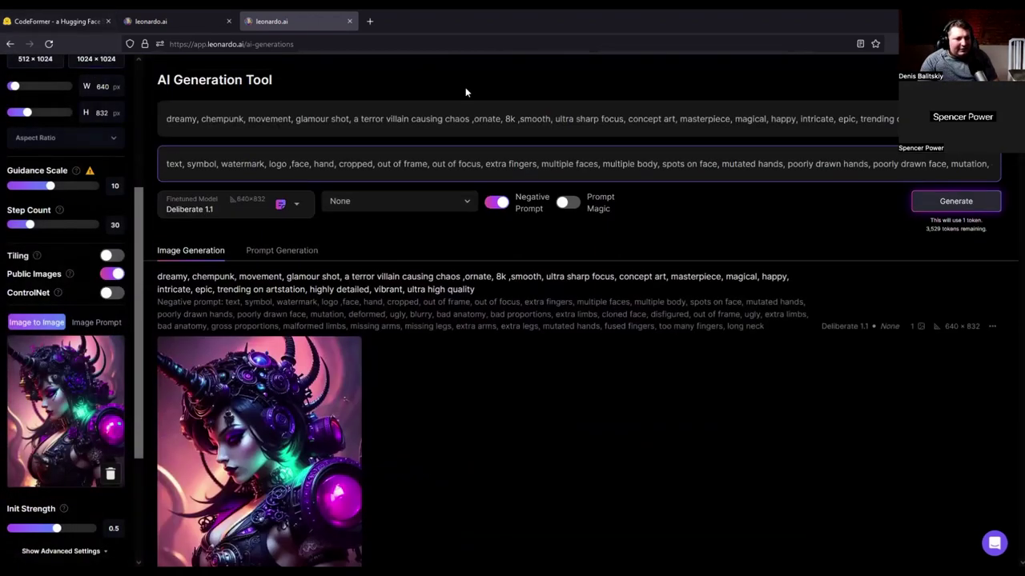
key("ctrl+shift+Tab")
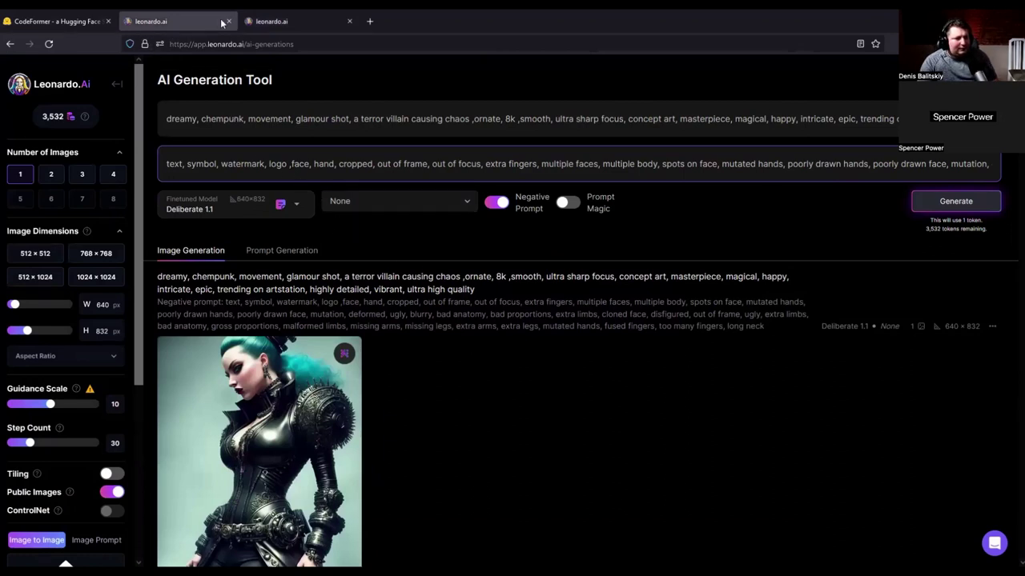
Return to the third Leonardo tab, go back to Home and open the Personal Feed
left_click(250, 16)
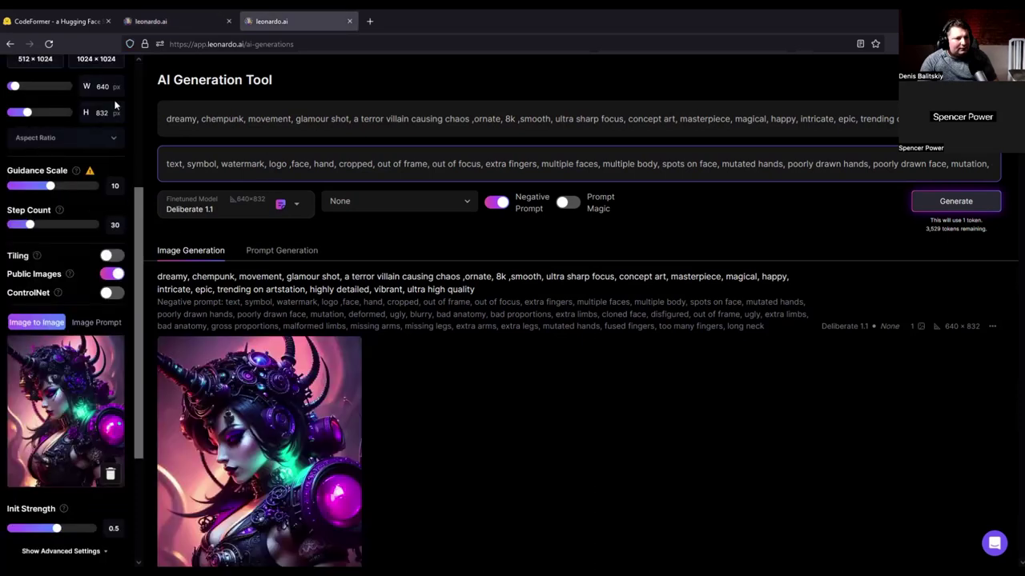
scroll(112, 108, "up", 3)
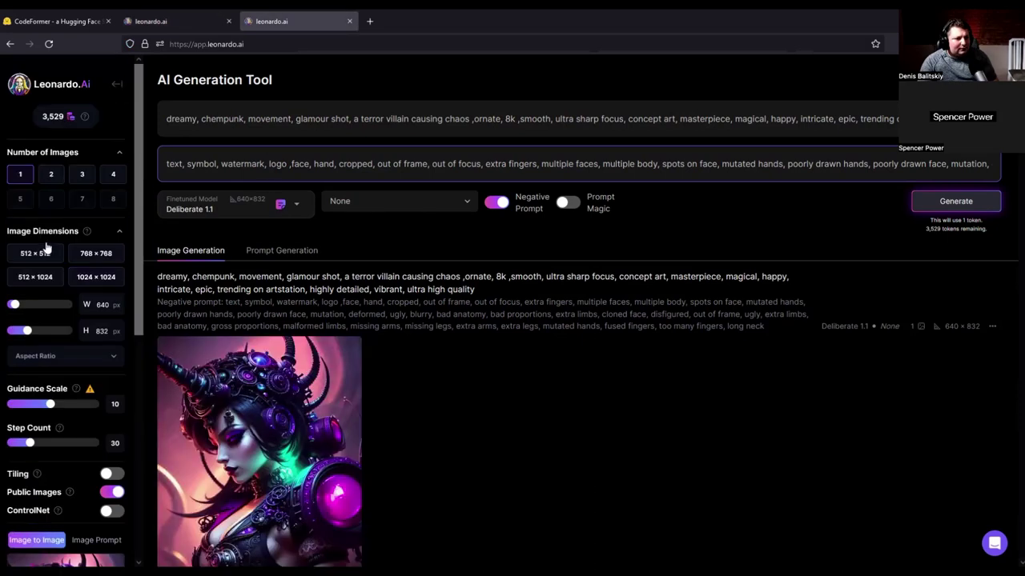
key("alt+Left")
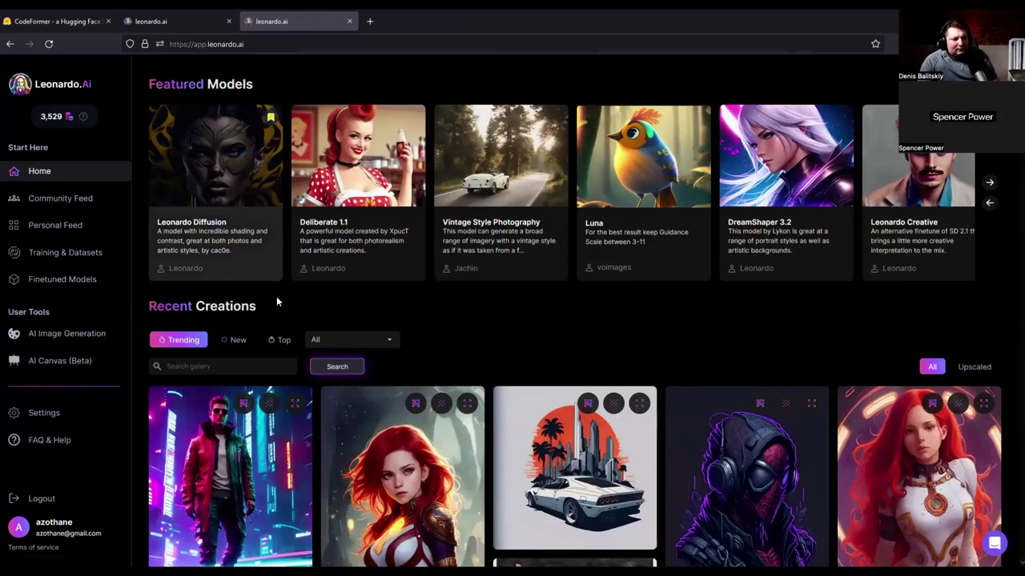
left_click(53, 227)
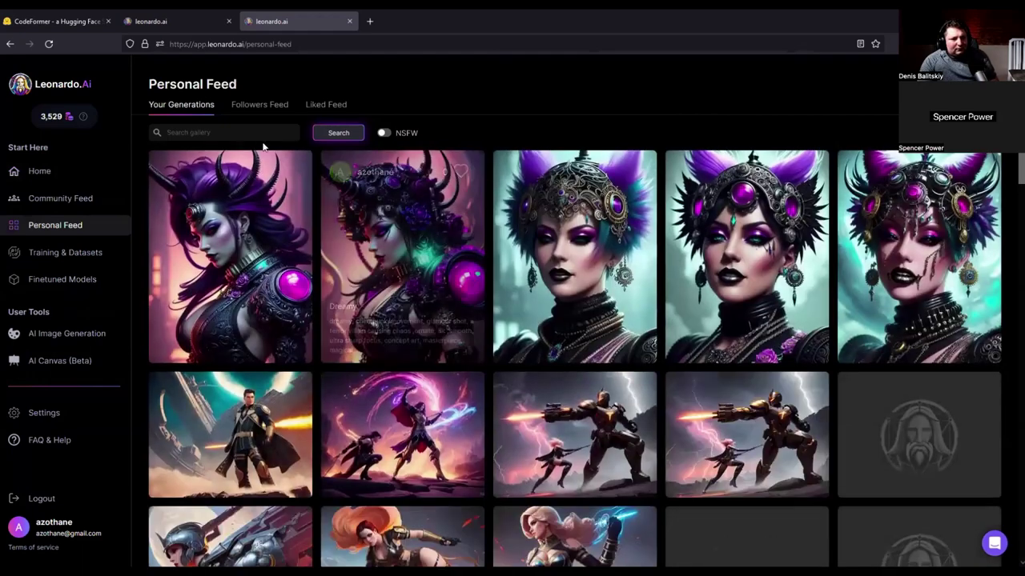
Search your own gallery for 'art deco' and scroll through the results
left_click(260, 138)
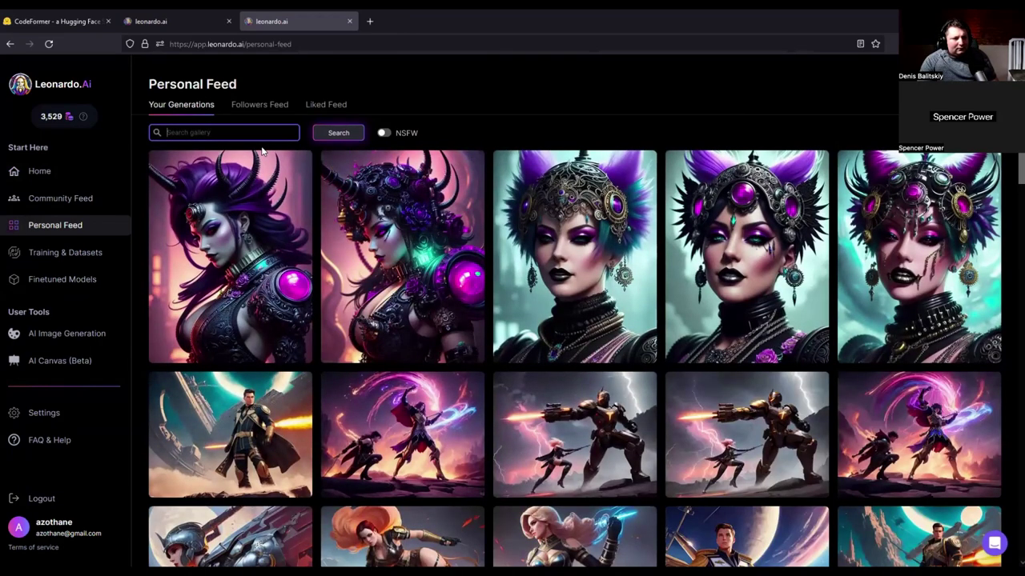
type("corgi")
key("ctrl+a")
type("art deco")
key("Return")
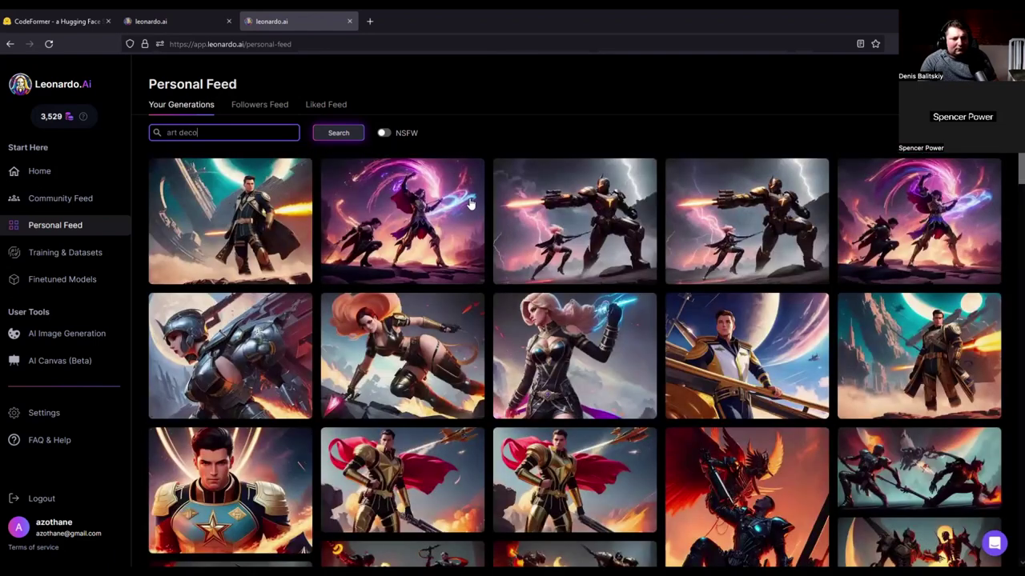
scroll(477, 203, "down", 1)
scroll(477, 202, "down", 1)
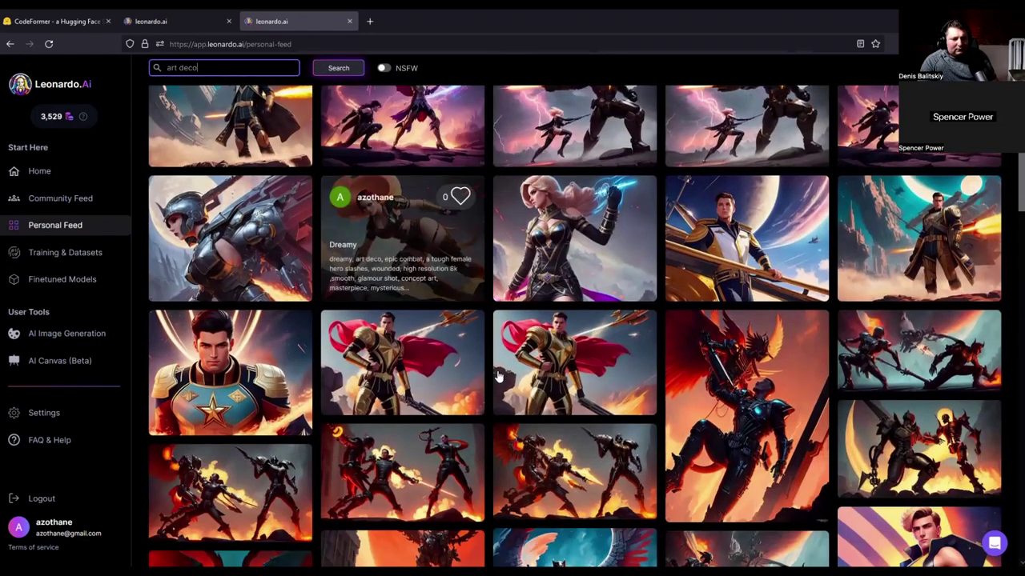
left_click(555, 349)
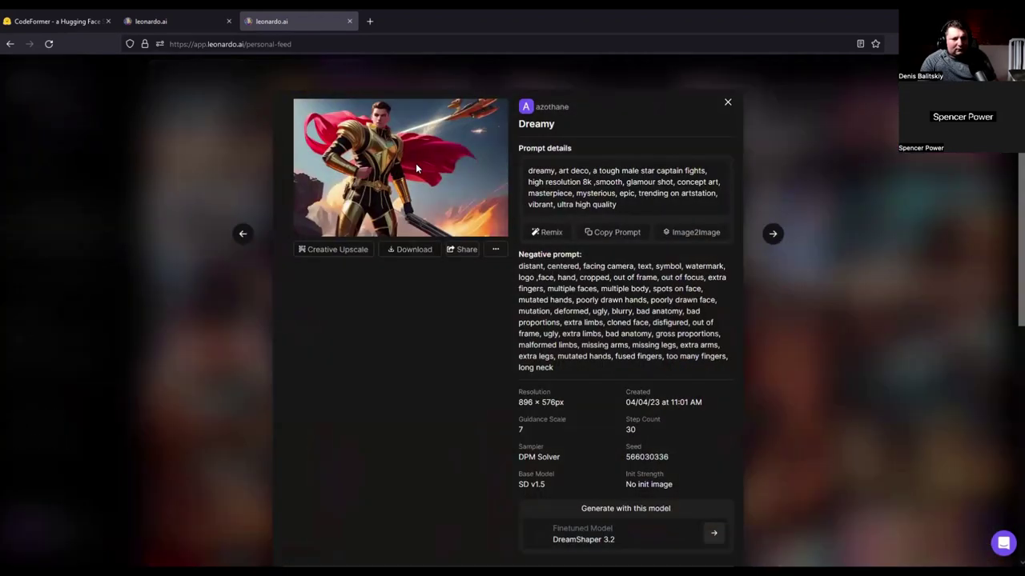
left_click(416, 168)
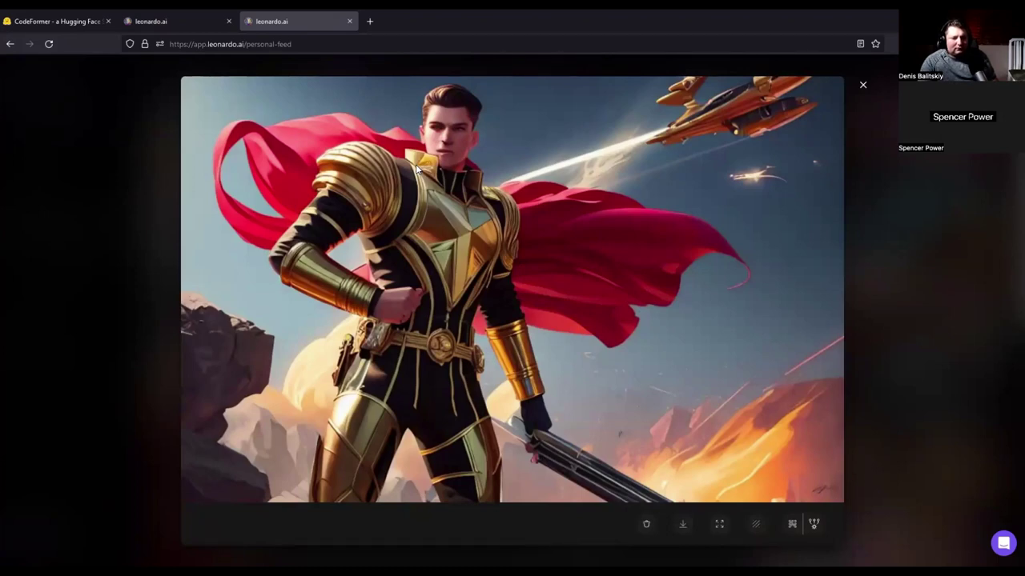
left_click(116, 228)
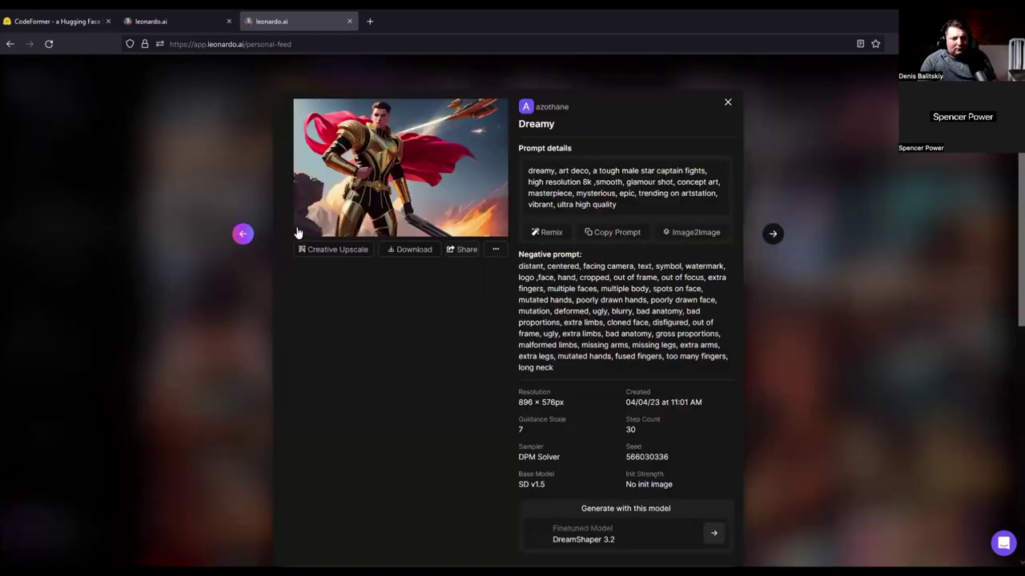
left_click(418, 152)
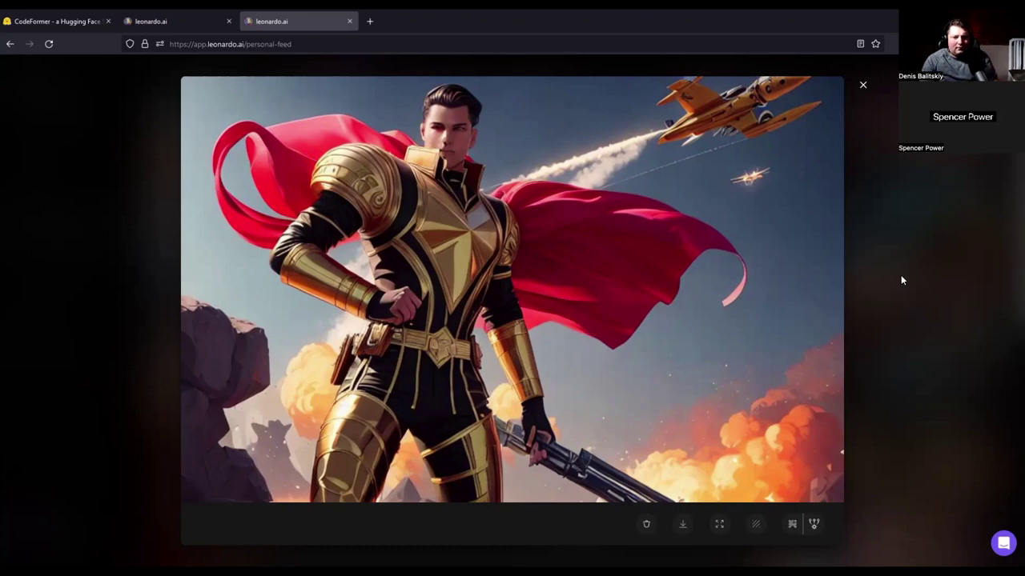
left_click(901, 277)
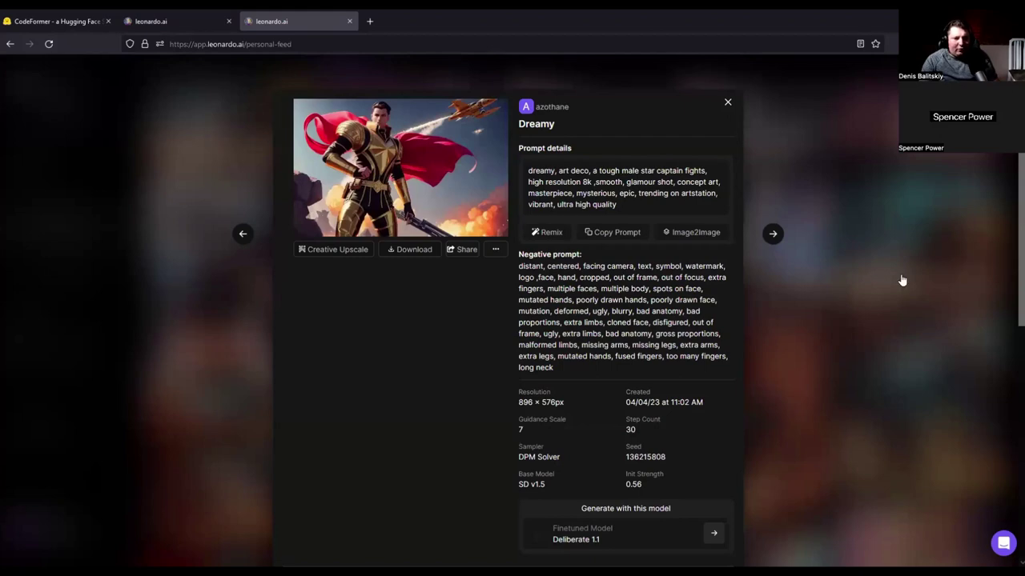
left_click(776, 303)
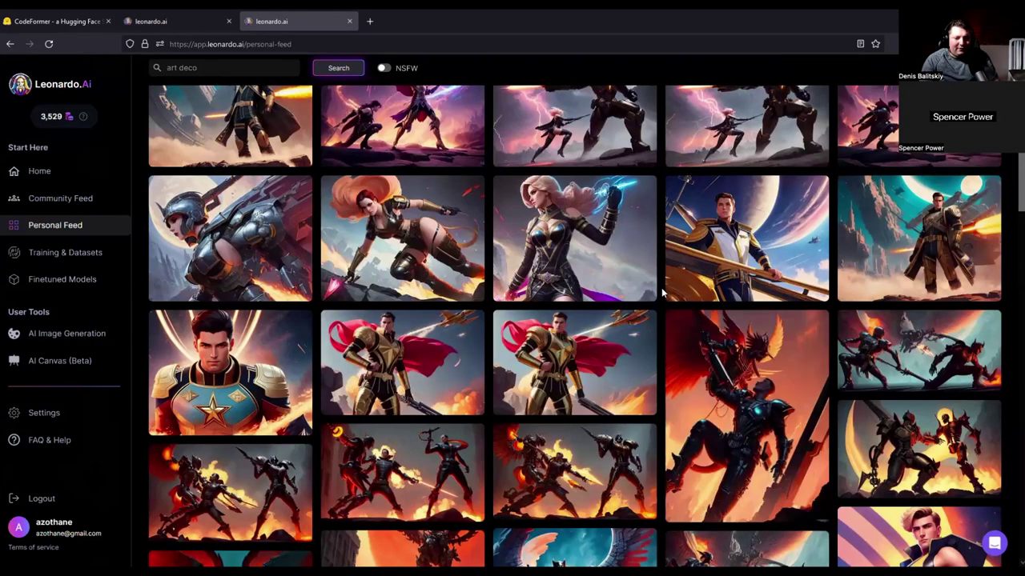
scroll(662, 293, "down", 2)
scroll(661, 293, "down", 2)
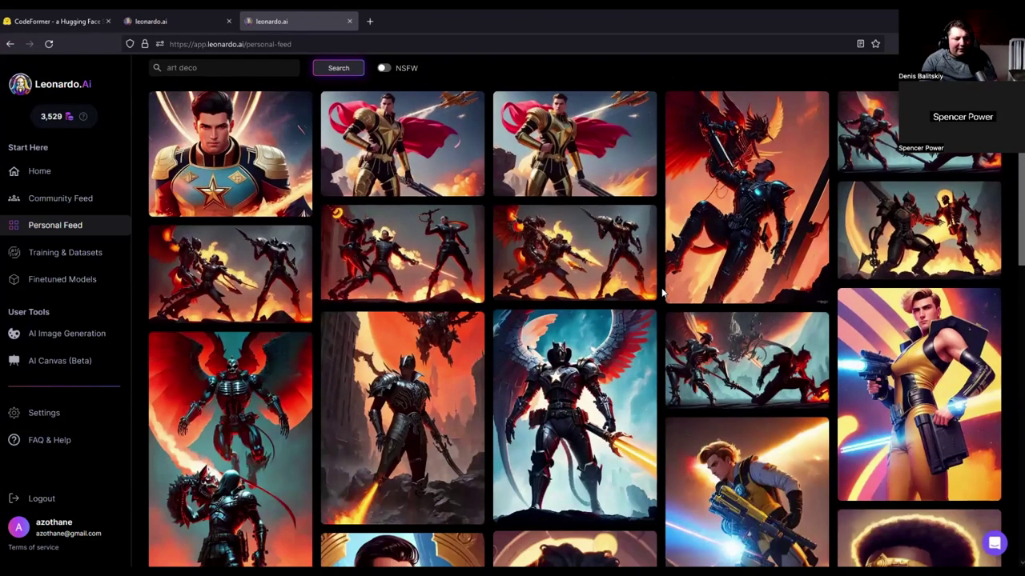
scroll(192, 128, "up", 6)
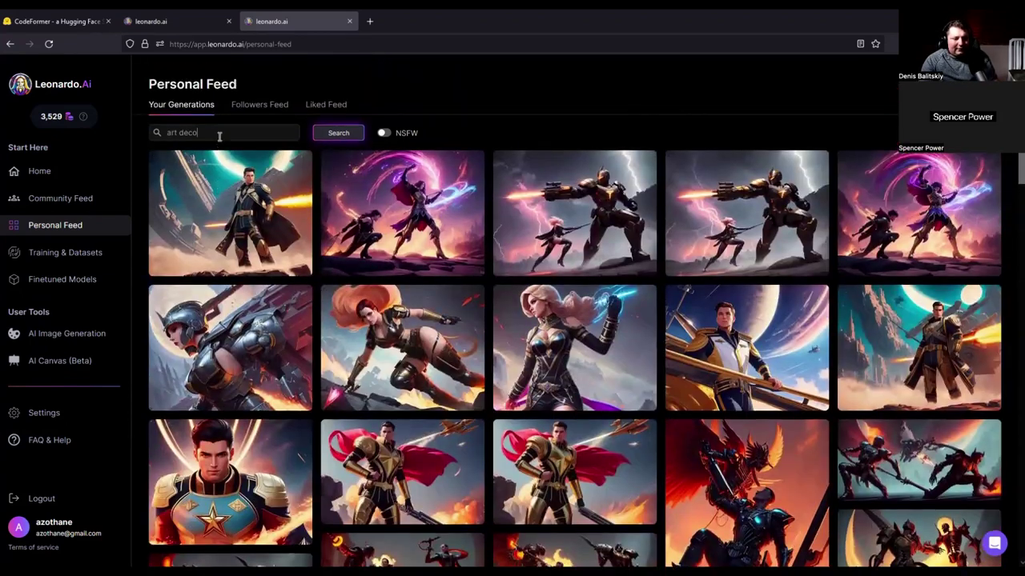
double_click(218, 136)
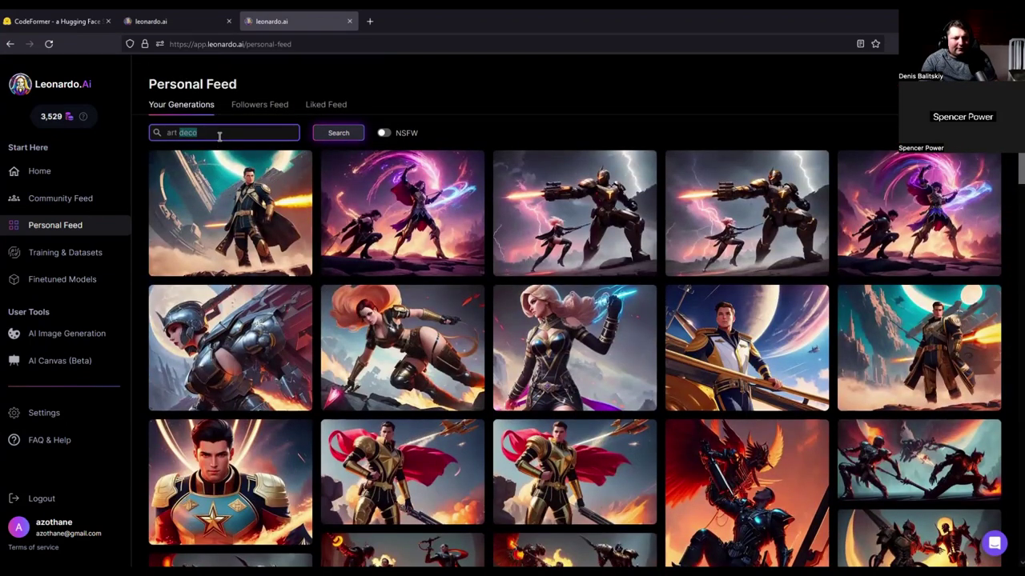
mouse_move(735, 192)
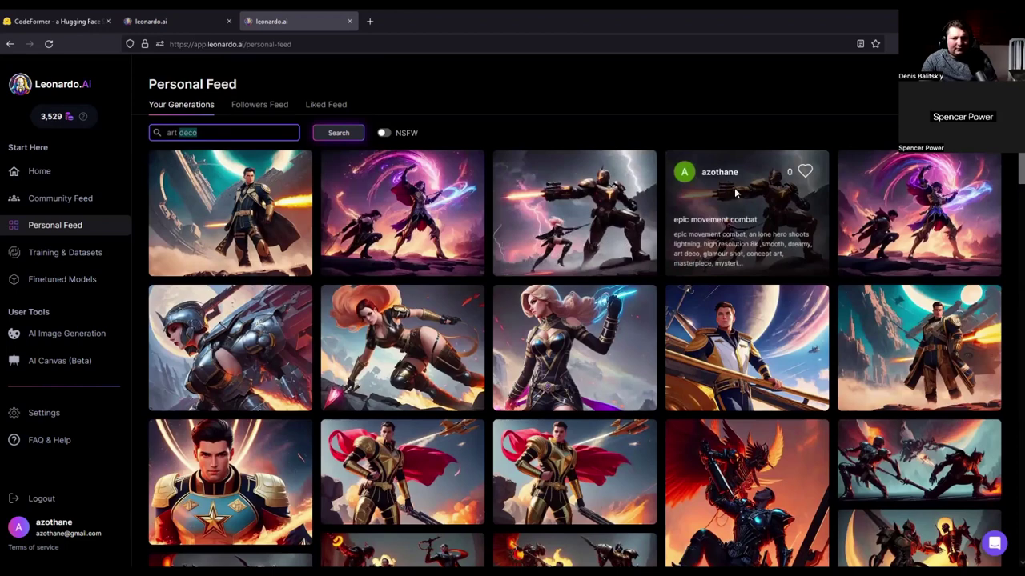
Browse the epic movement combat image and the previous image at full size, reviewing their prompts
left_click(735, 192)
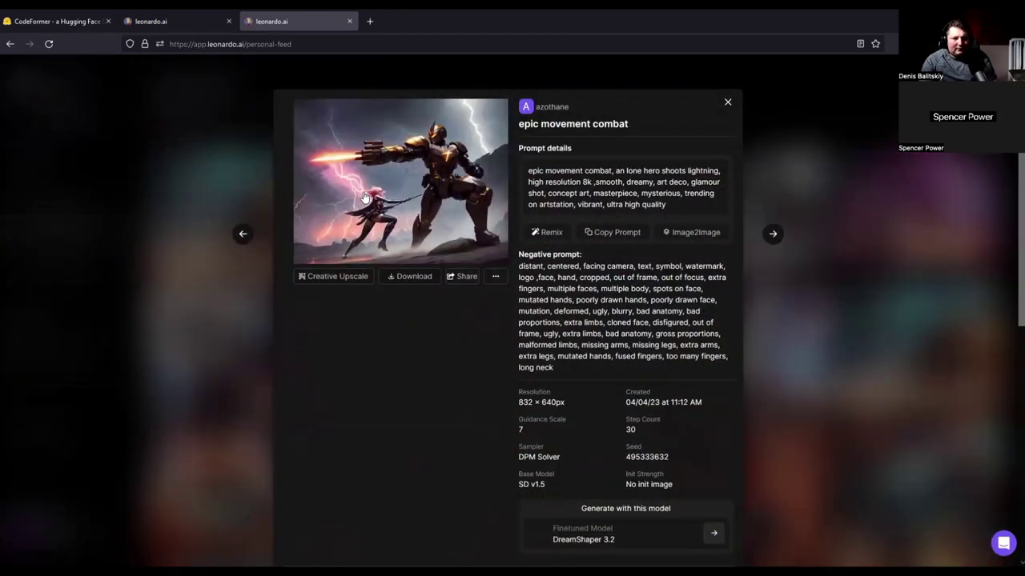
left_click(364, 196)
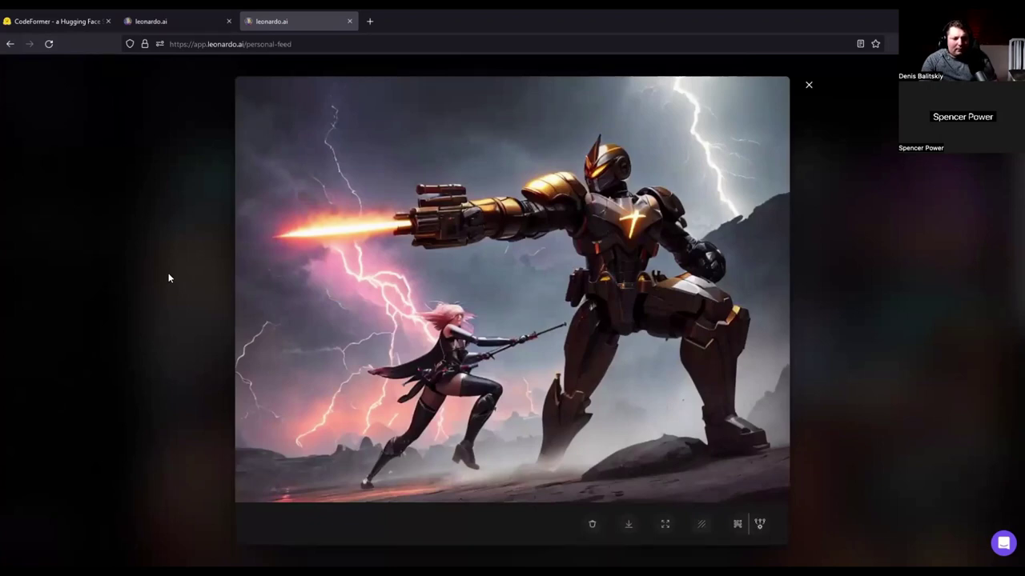
left_click(146, 281)
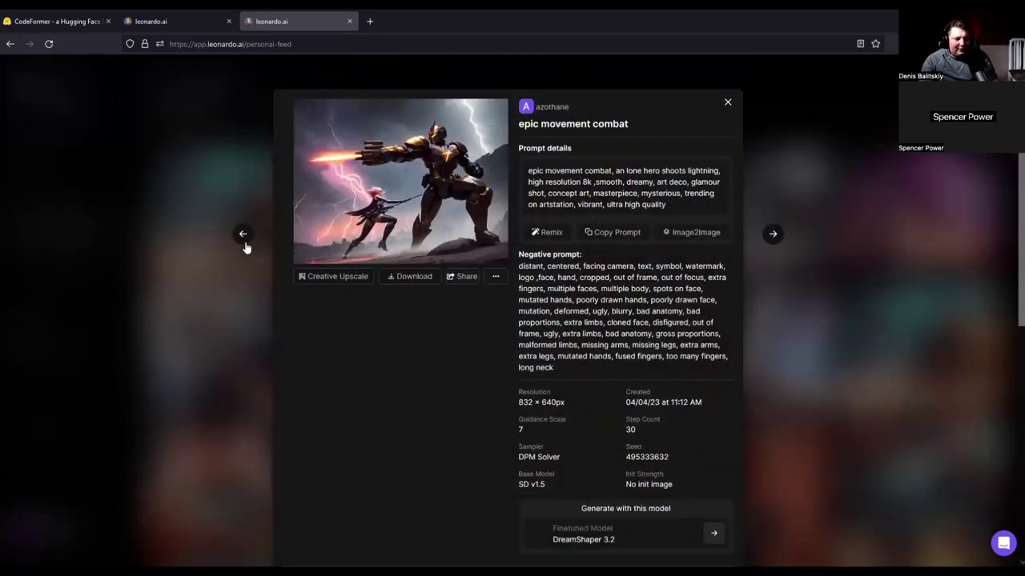
left_click(244, 236)
left_click(458, 194)
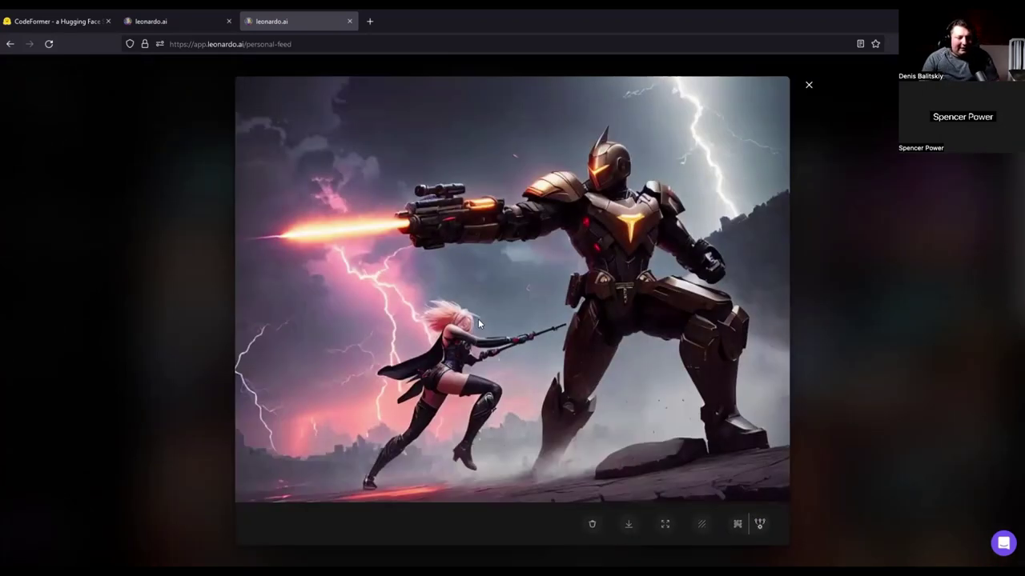
left_click(911, 348)
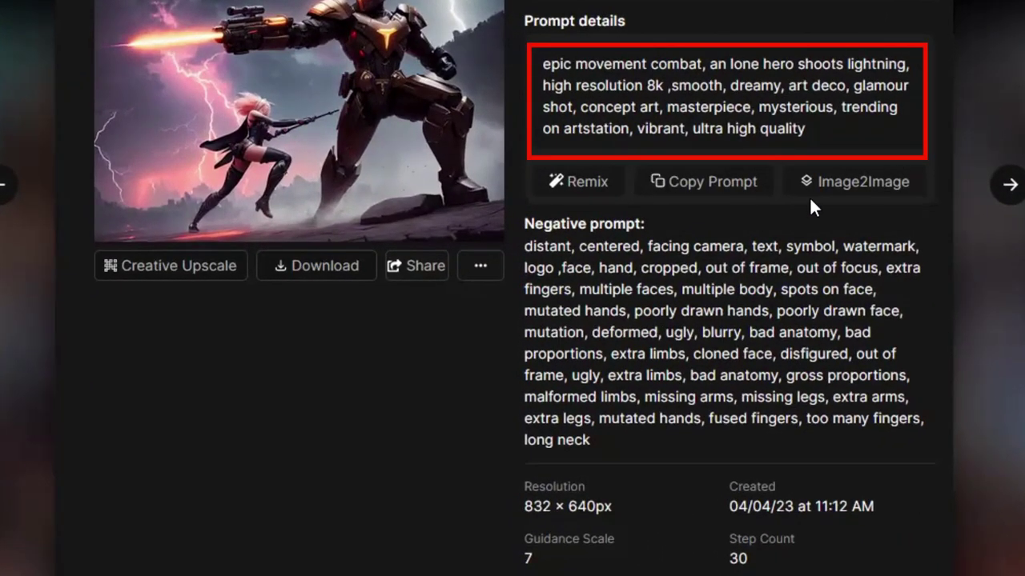
left_click_drag(710, 64, 898, 63)
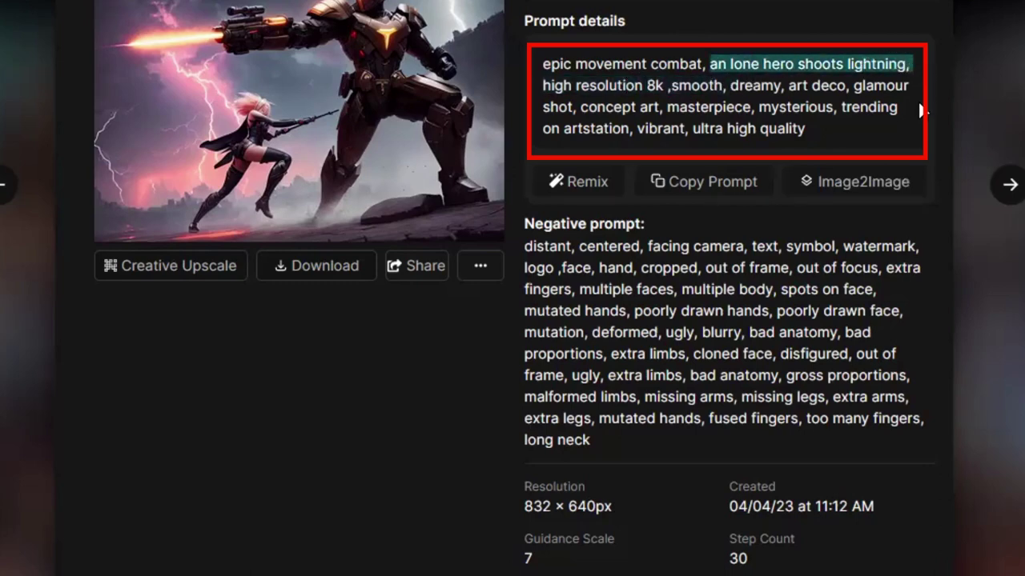
left_click(920, 104)
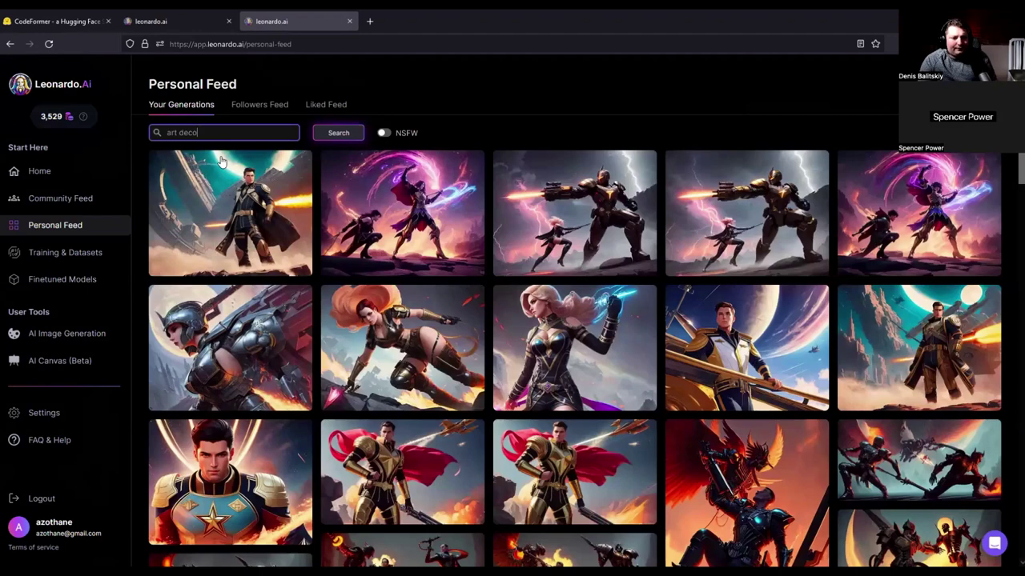
Search the Personal Feed for 'queen', then return to the AI Generation Tool
triple_click(147, 96)
type("aueen")
key("Return")
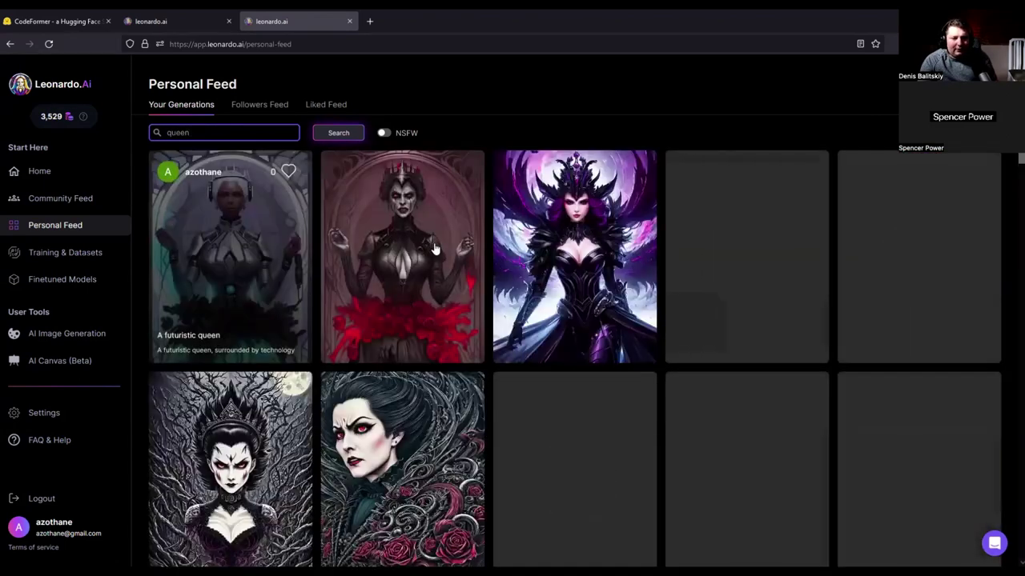
scroll(436, 251, "down", 3)
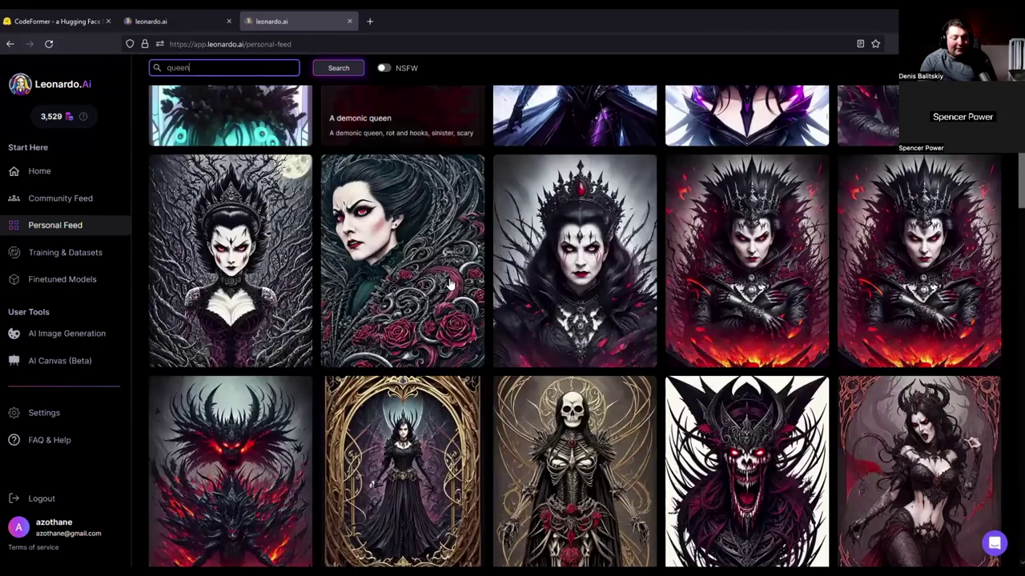
scroll(450, 285, "down", 7)
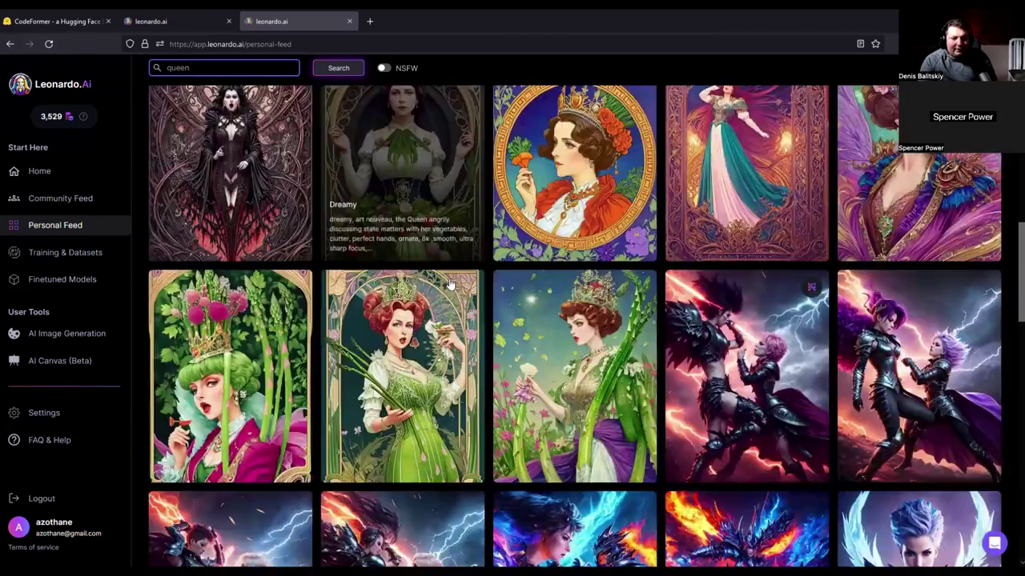
scroll(451, 284, "down", 2)
scroll(55, 204, "up", 3)
left_click(60, 233)
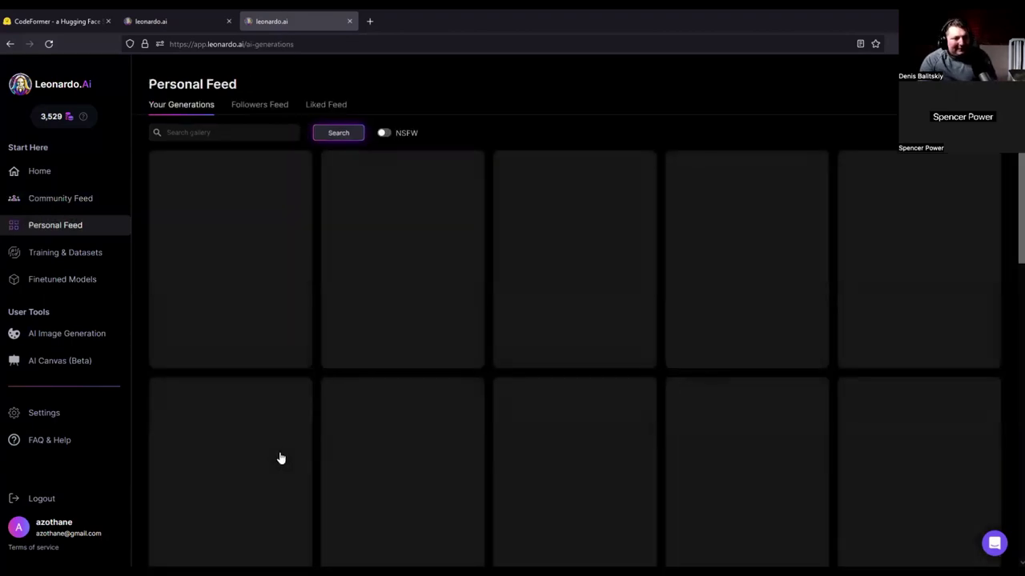
key("alt+Left")
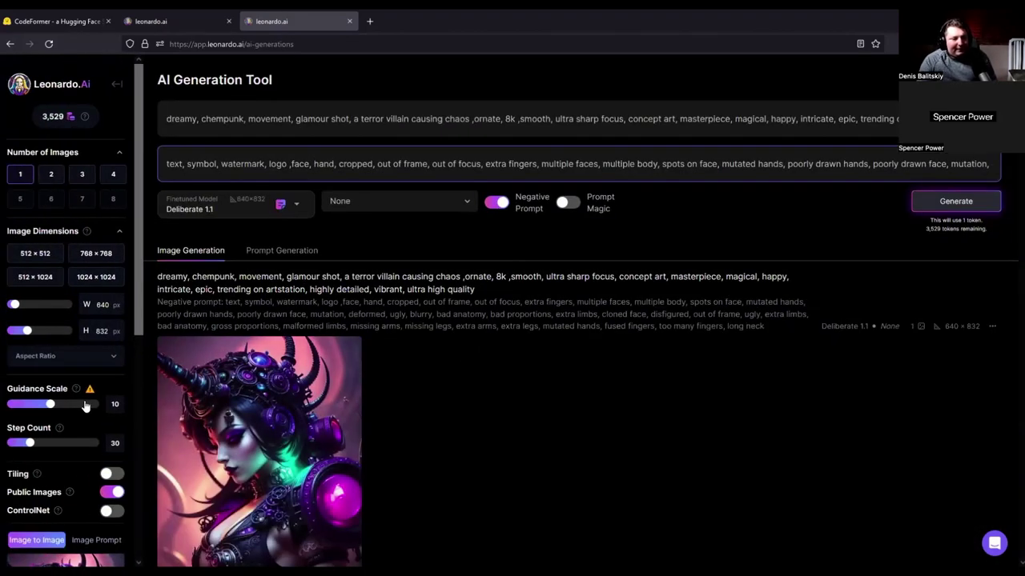
Remove the init image, switch the finetuned model to RPG 4.0, and generate from the villain prompt
scroll(107, 417, "down", 5)
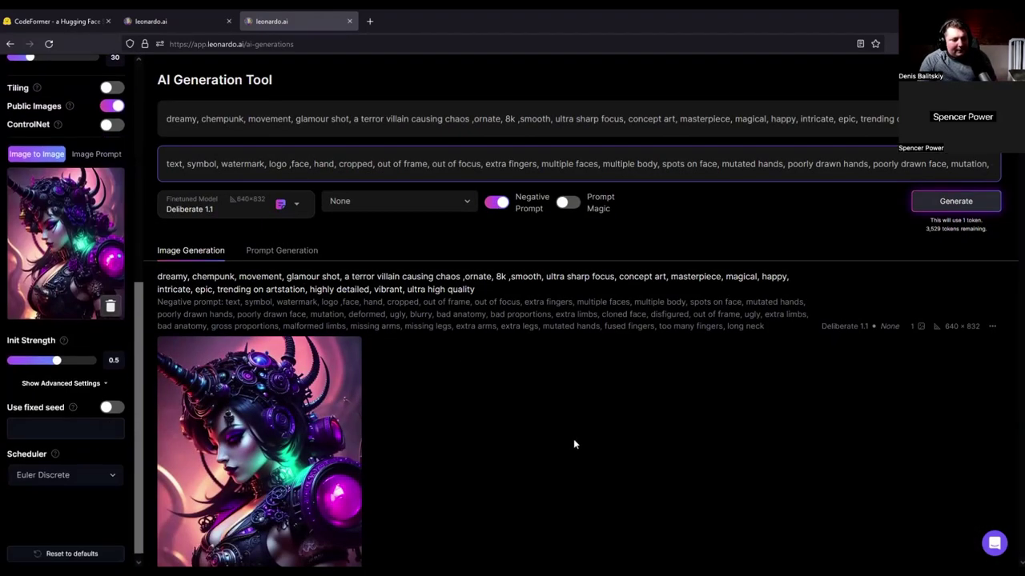
left_click(114, 308)
left_click(237, 216)
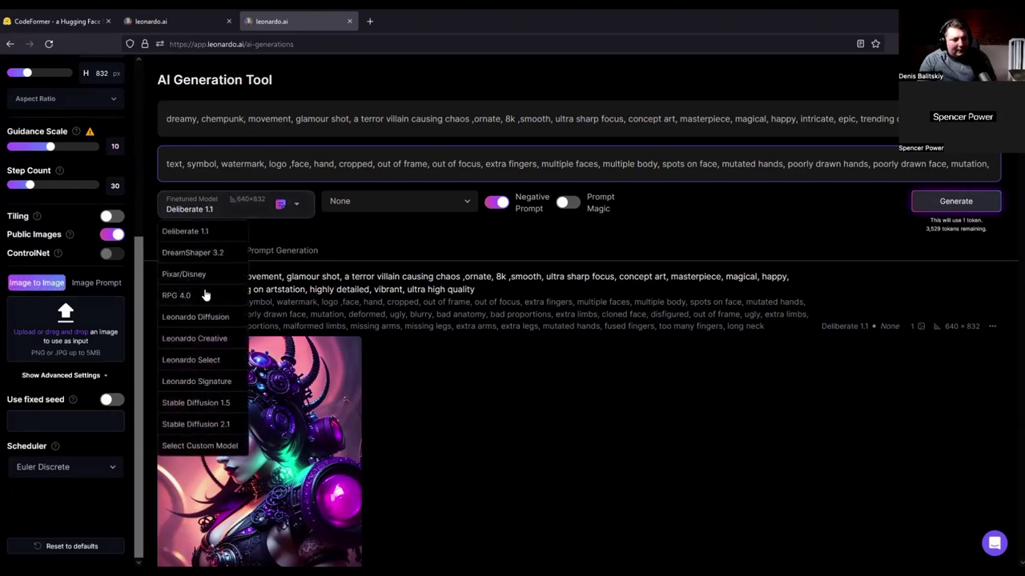
left_click(189, 296)
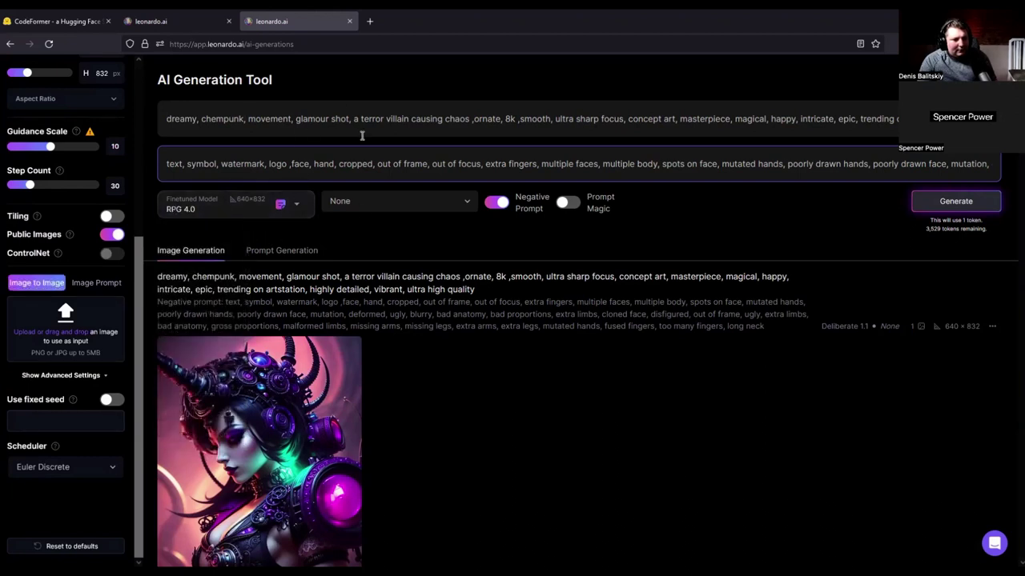
key("Return")
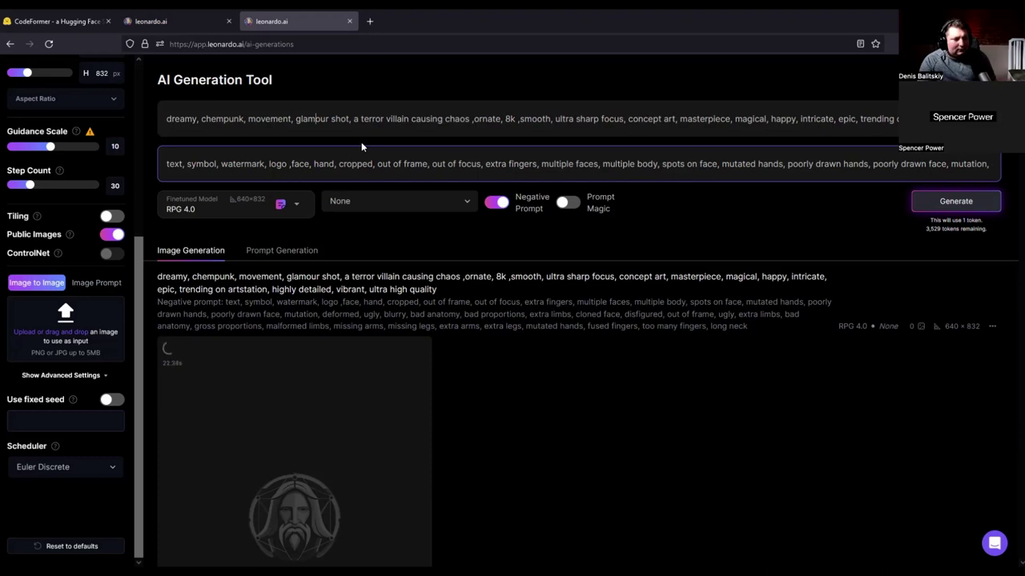
View the new RPG 4.0 portrait at full size
scroll(361, 141, "down", 2)
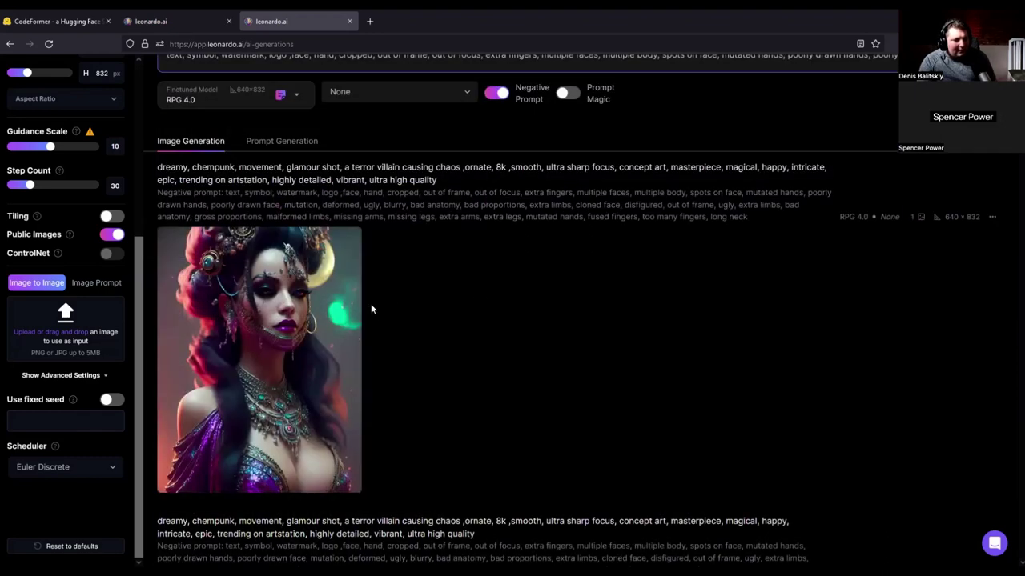
left_click(353, 311)
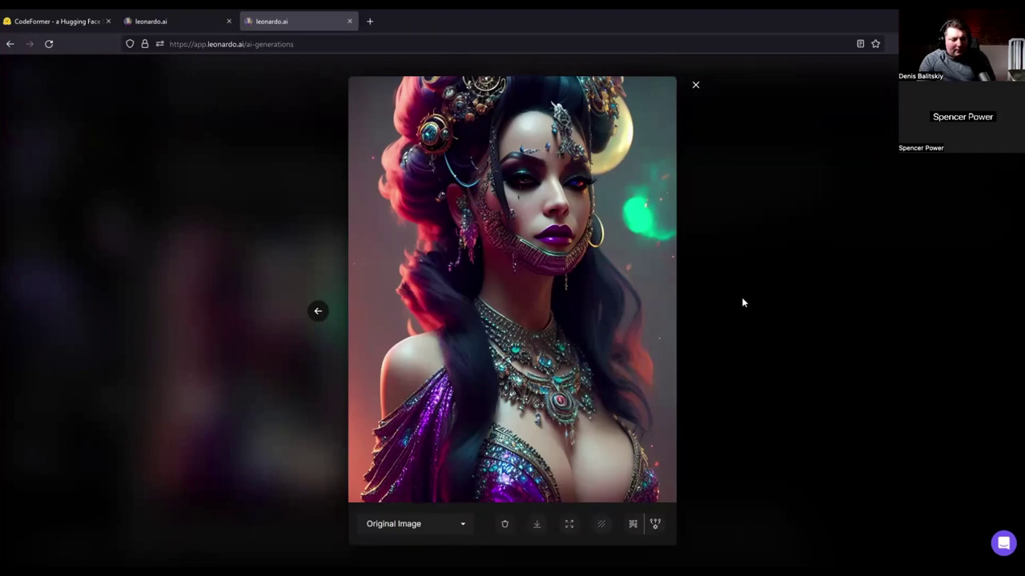
left_click(723, 256)
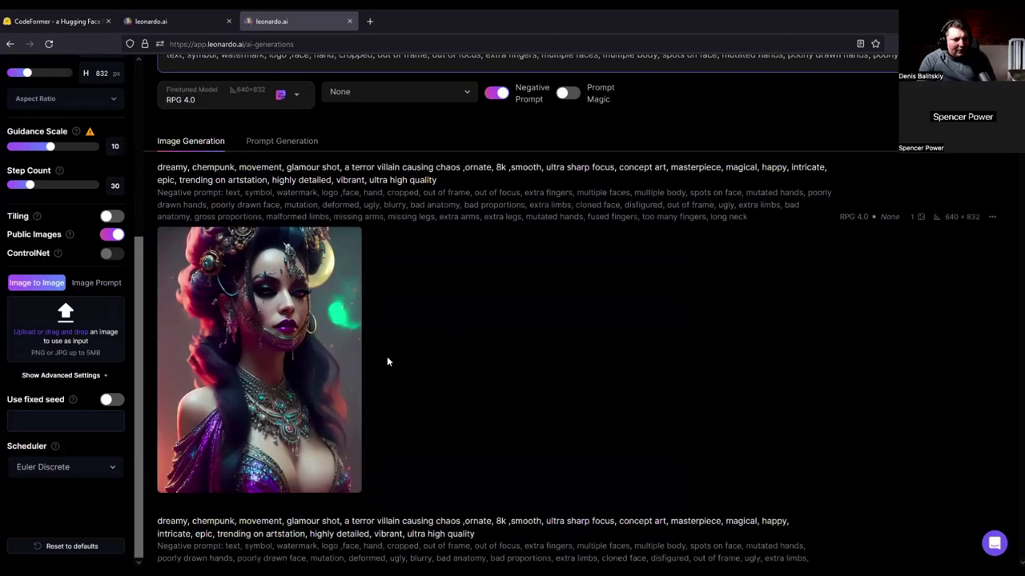
scroll(387, 362, "up", 2)
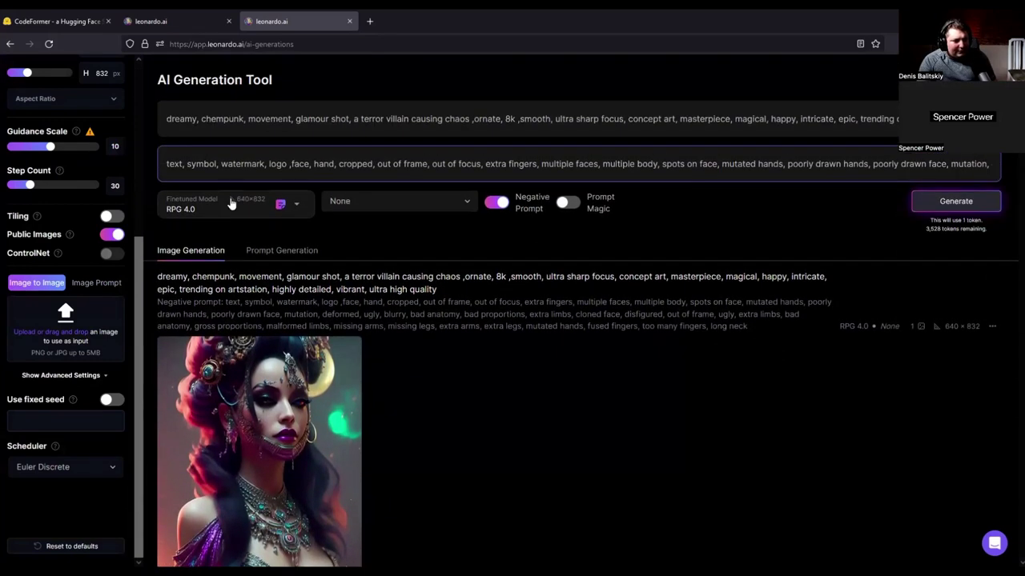
Use the RPG portrait as init image with Deliberate 1.1 at 0.3 strength, and generate
left_click(304, 540)
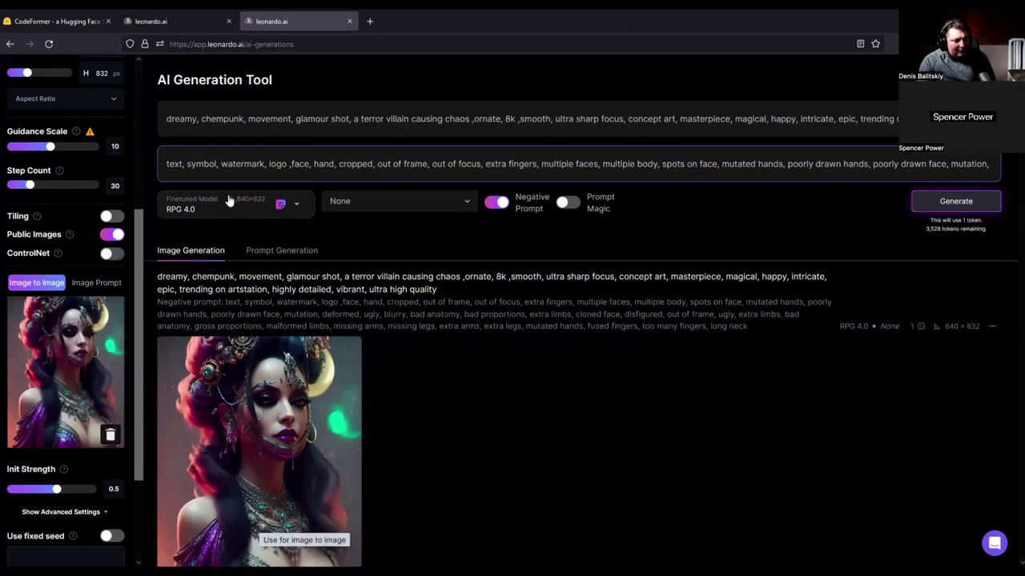
left_click(228, 204)
left_click(215, 239)
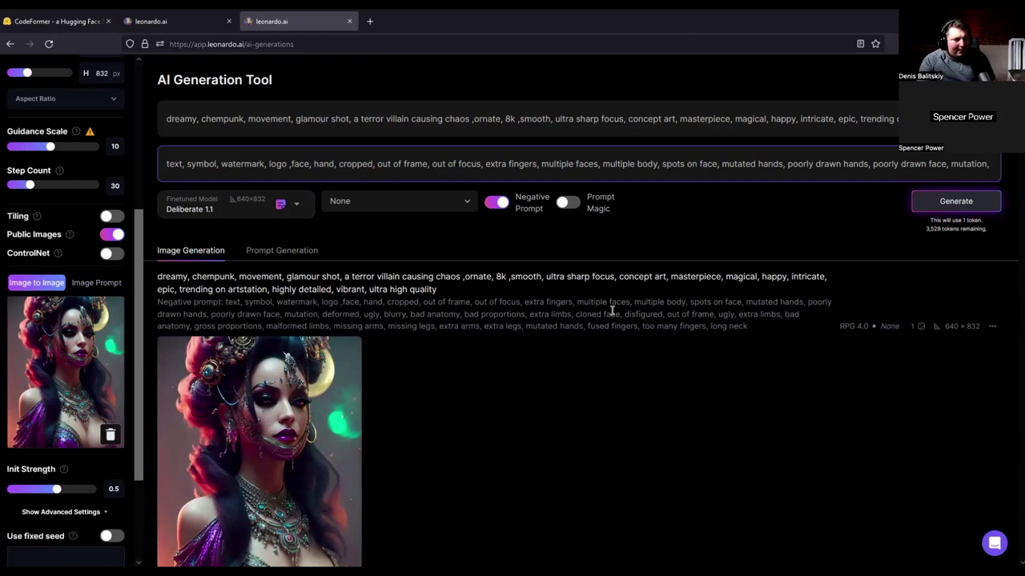
left_click(30, 490)
left_click_drag(33, 492, 36, 492)
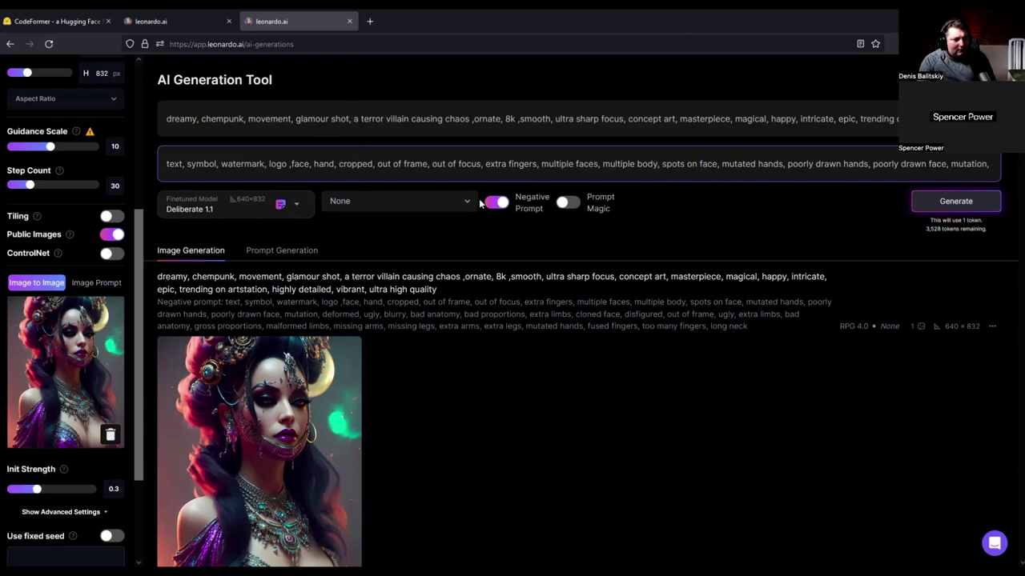
key("ctrl+Return")
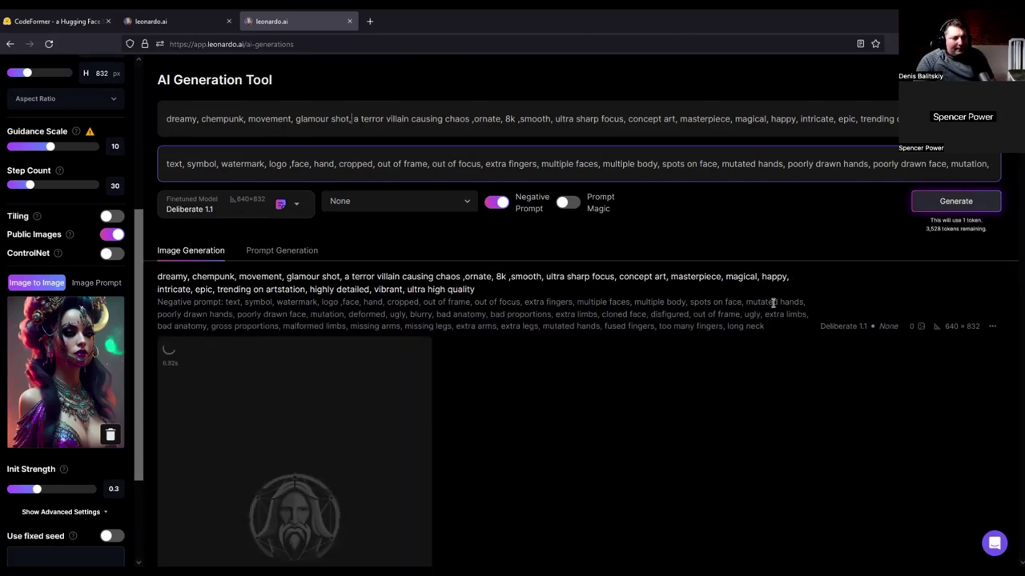
scroll(773, 305, "down", 2)
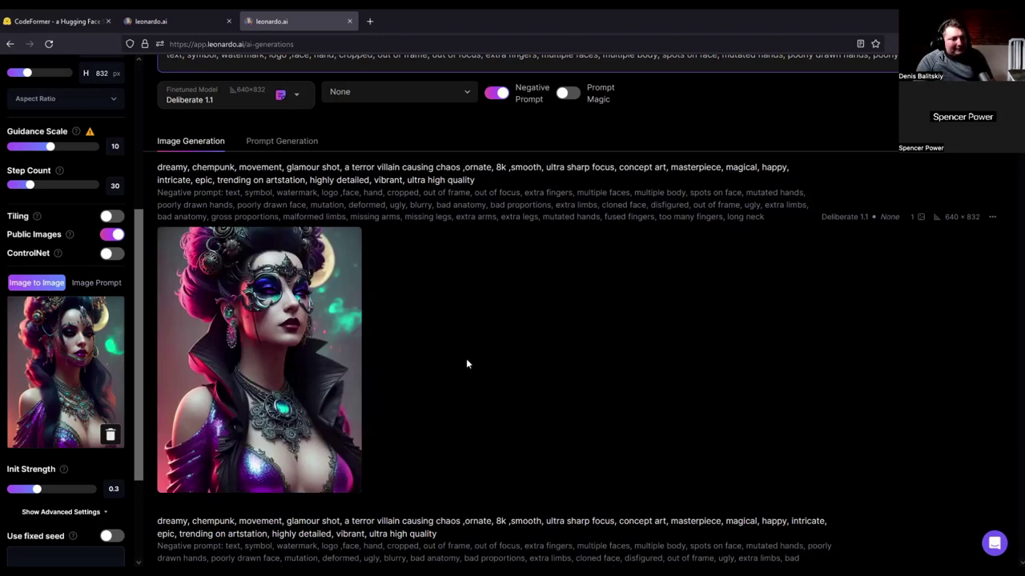
View the masked portrait full size, then switch to the other Leonardo tab
left_click(292, 323)
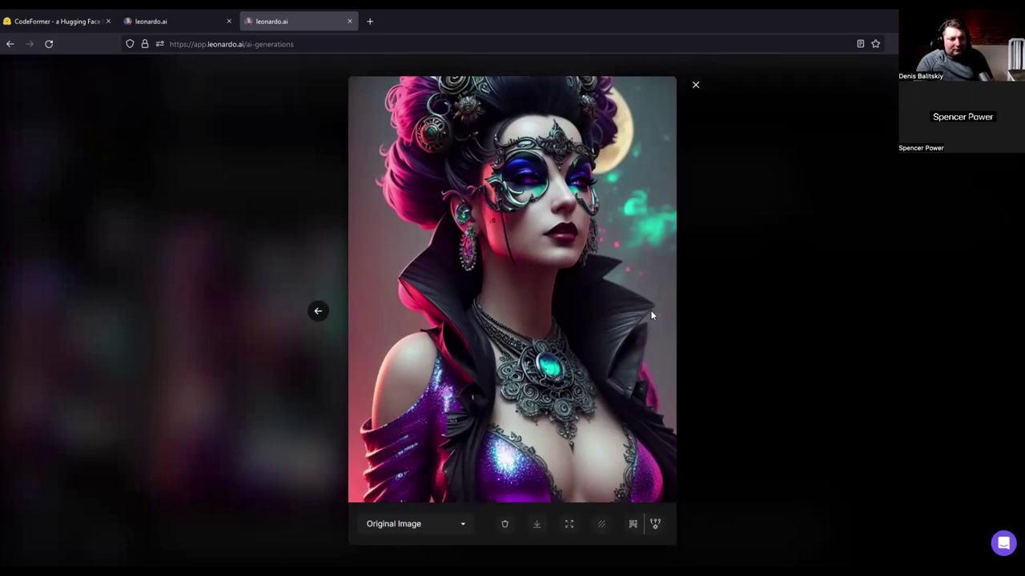
left_click(723, 200)
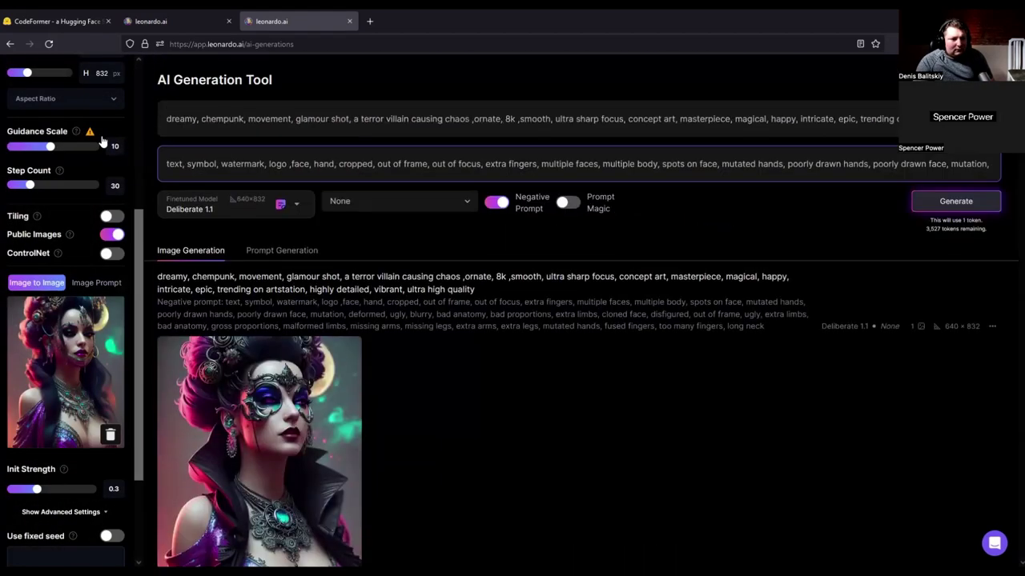
scroll(101, 141, "up", 5)
left_click(151, 21)
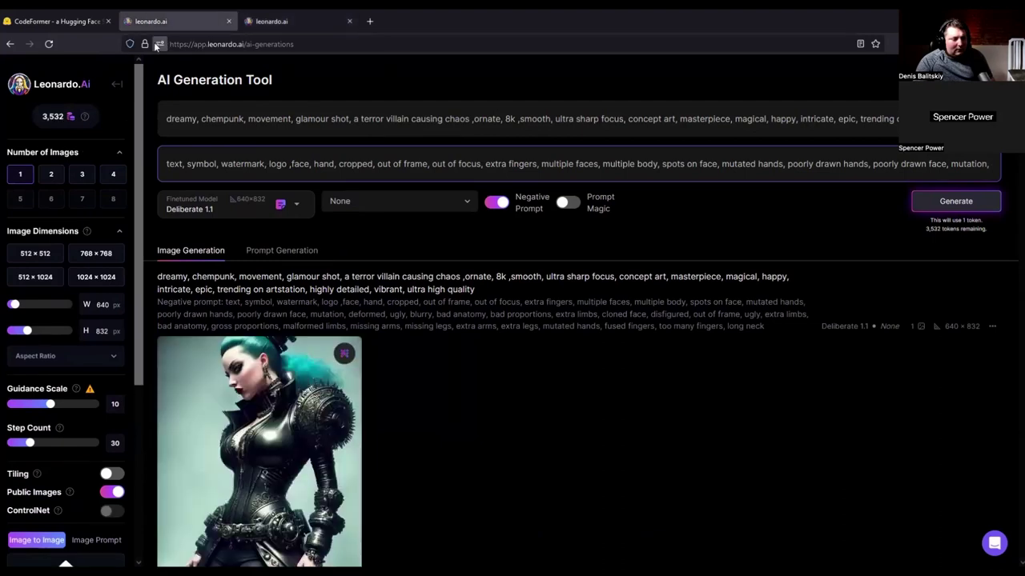
Go to the Leonardo.Ai home page and start a gallery search there
left_click(104, 86)
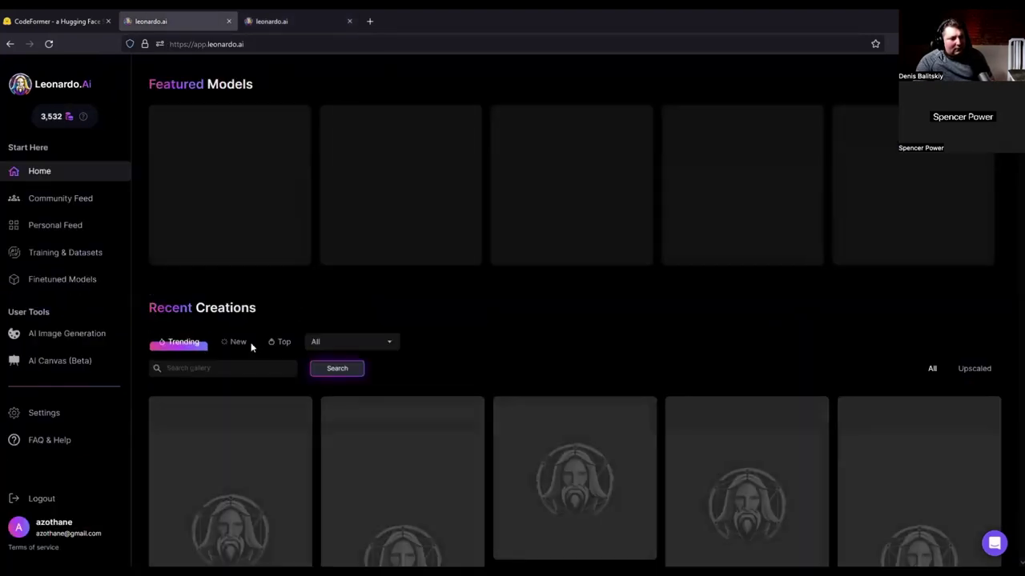
left_click(244, 367)
type("cohoas")
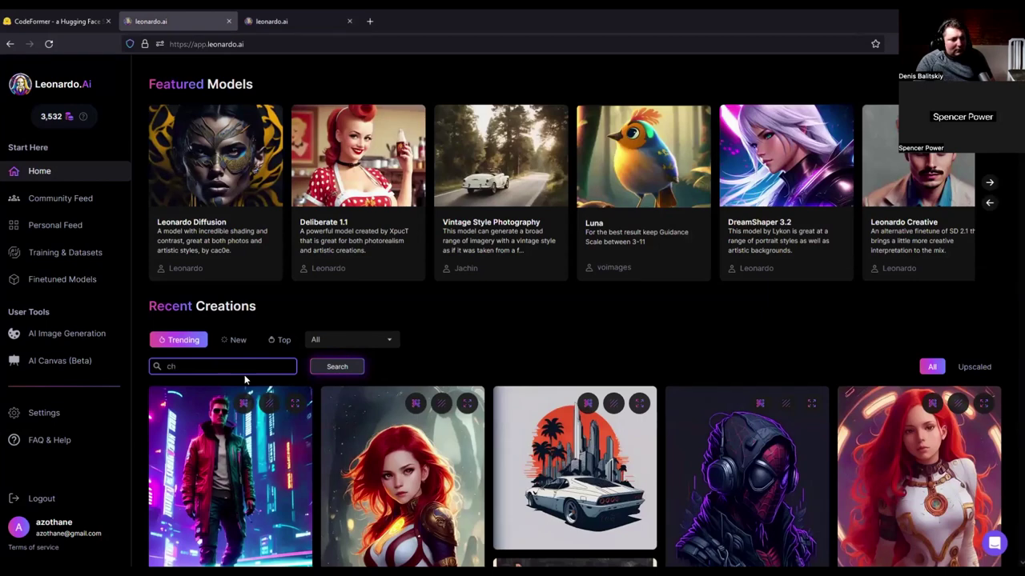
key("BackSpace")
key("BackSpace")
Open the Personal Feed, search your generations for 'chaos', and scroll the results
left_click(111, 225)
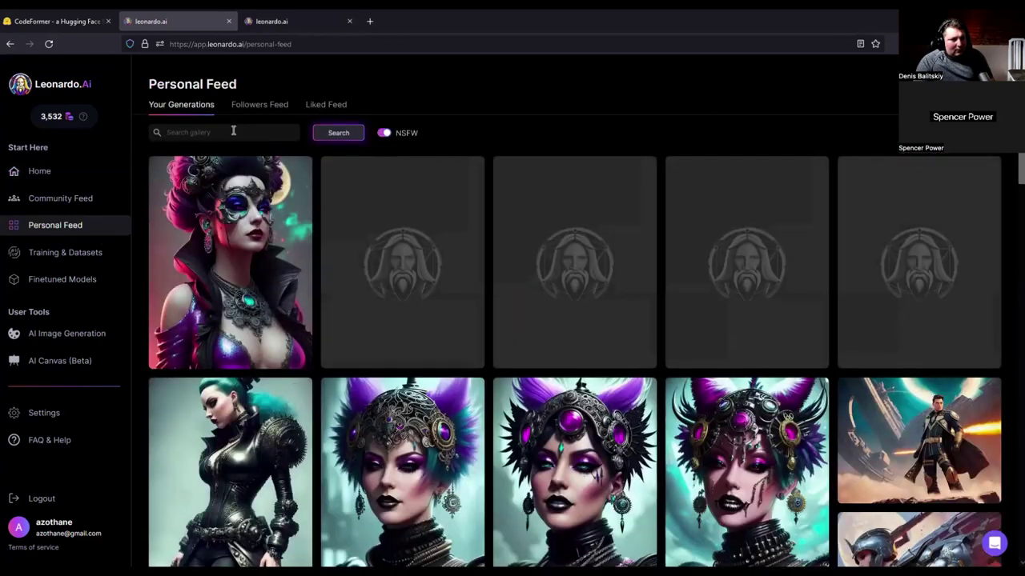
left_click(232, 133)
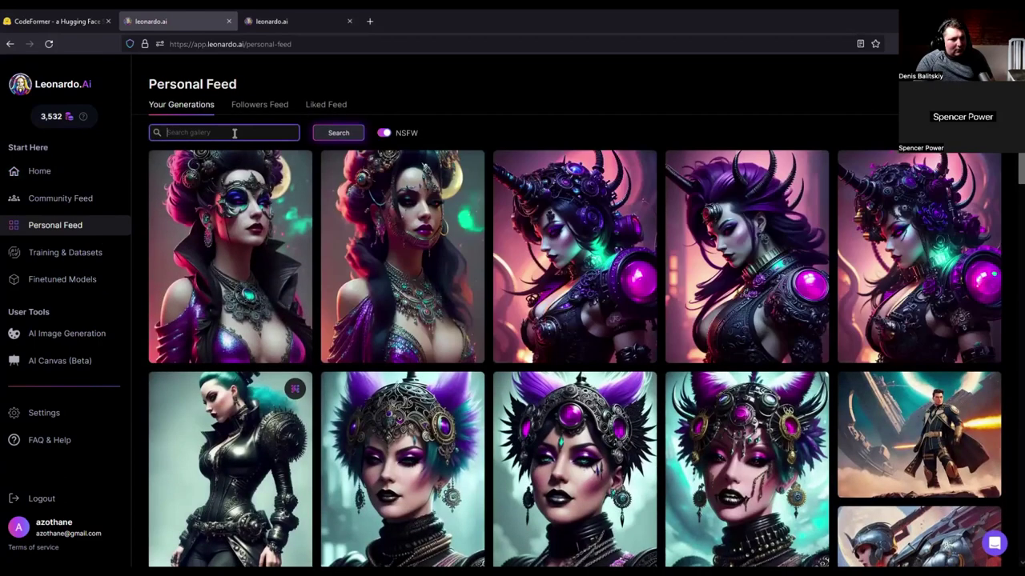
type("choa")
key("BackSpace")
key("BackSpace")
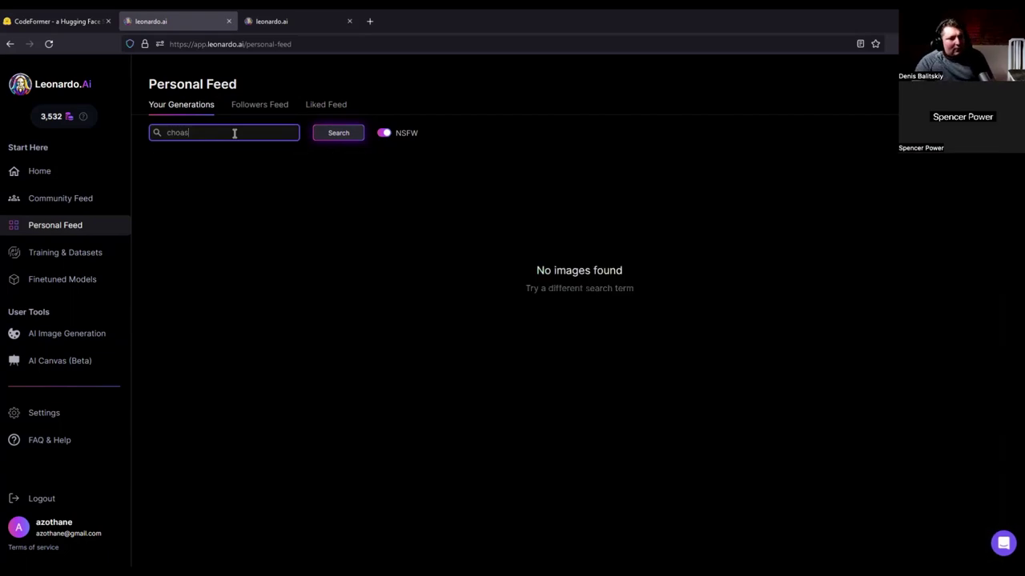
type("aos")
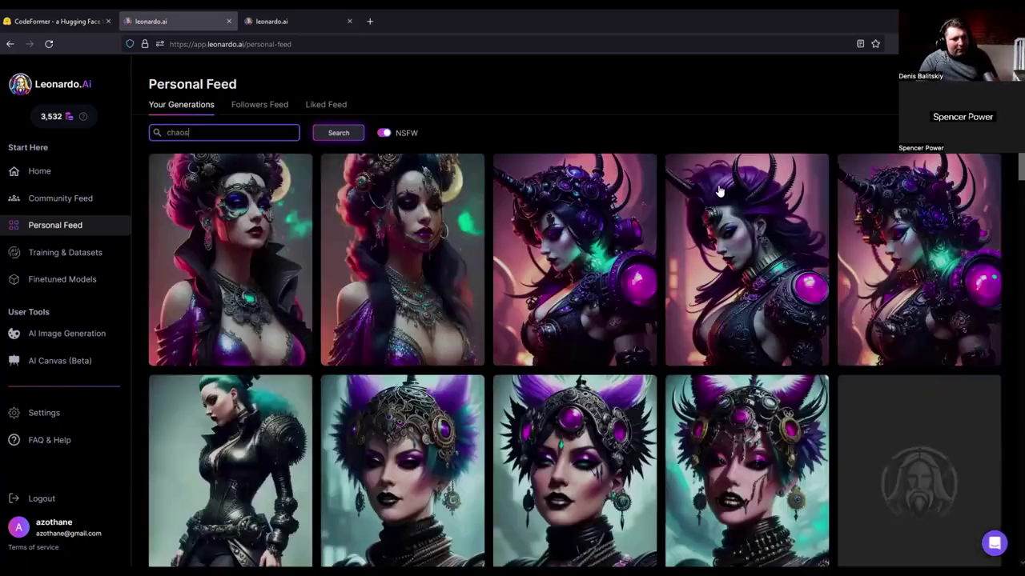
scroll(612, 210, "down", 9)
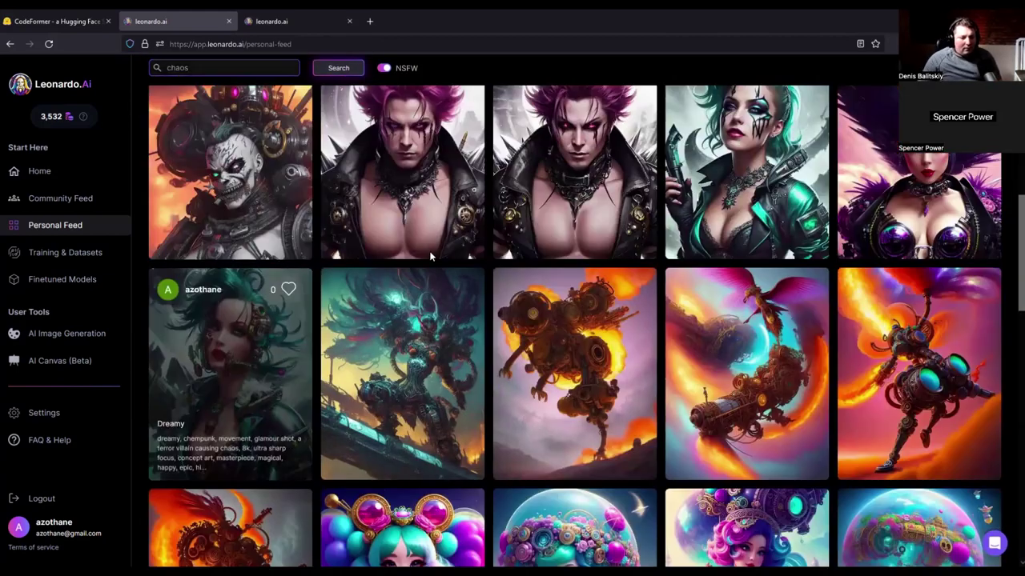
View the teal-haired woman image full size and its prompt details
left_click(431, 258)
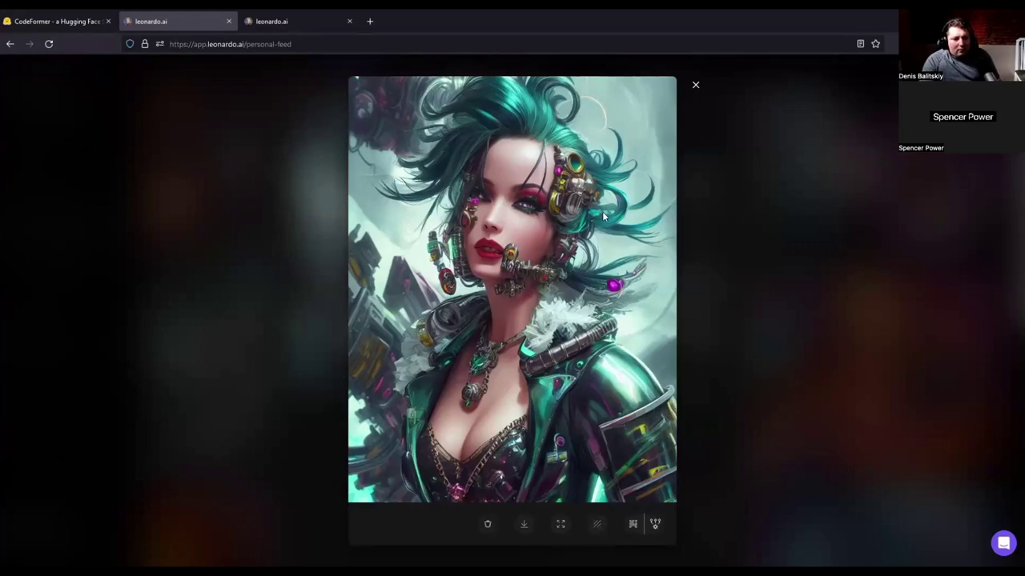
left_click(892, 253)
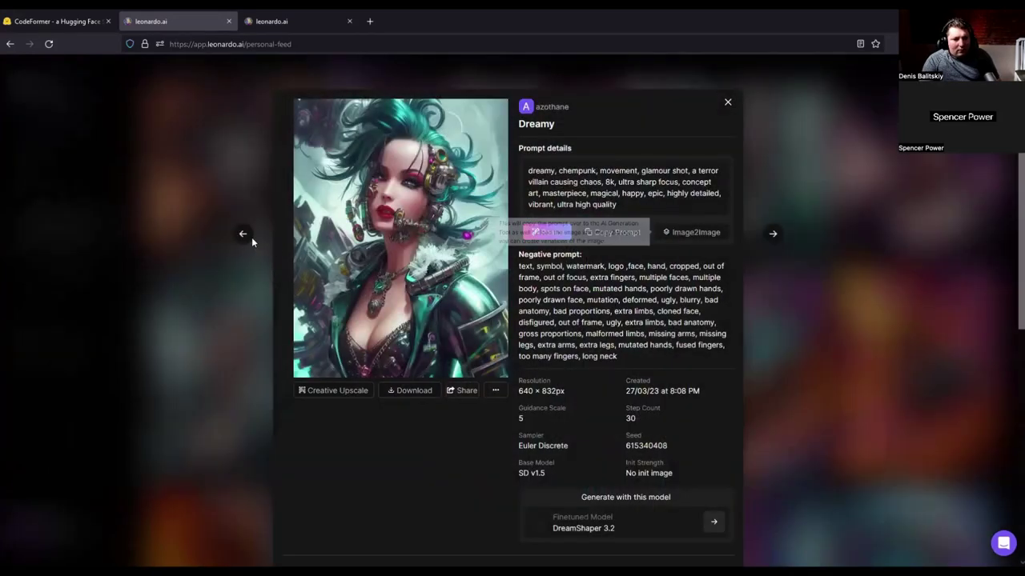
left_click(797, 216)
Check another Dreamy image's prompt details, then replace the search term with 'monochome'
left_click(742, 151)
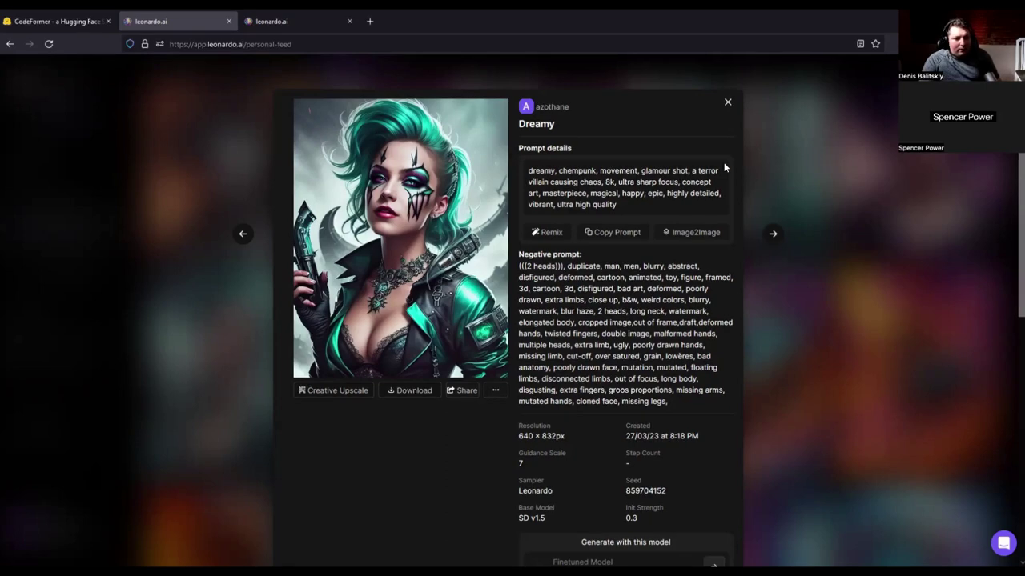
left_click(189, 208)
double_click(199, 70)
type("monochome")
Correct the search and run it for 'monochrome' in your Personal Feed
key("Return")
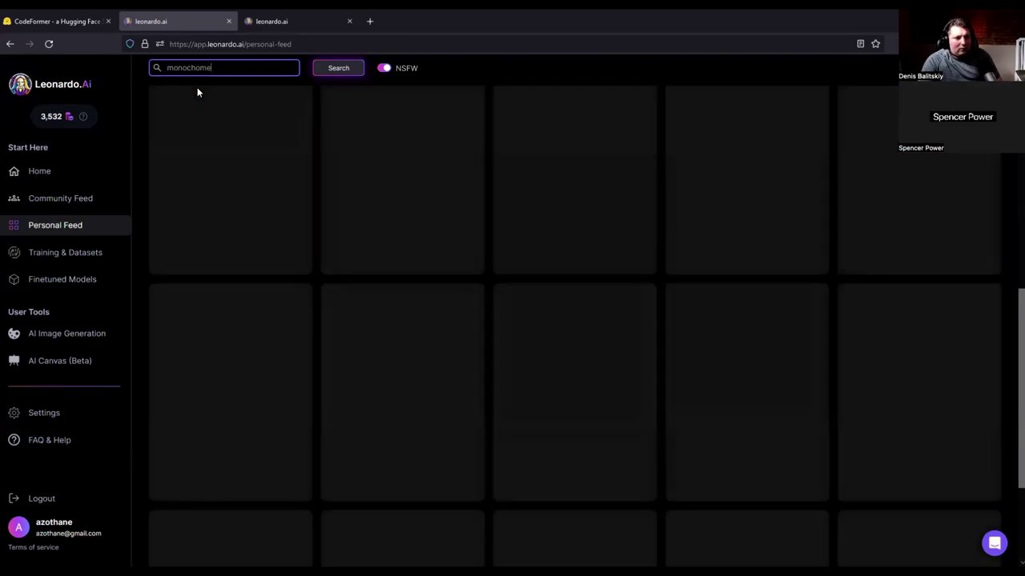
key("ctrl+a")
type("monoch")
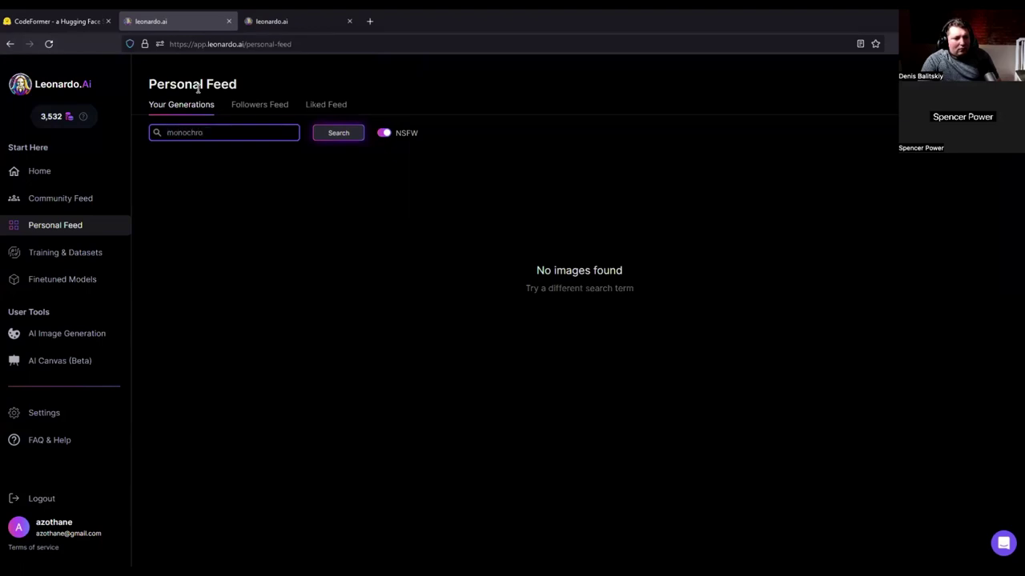
key("Return")
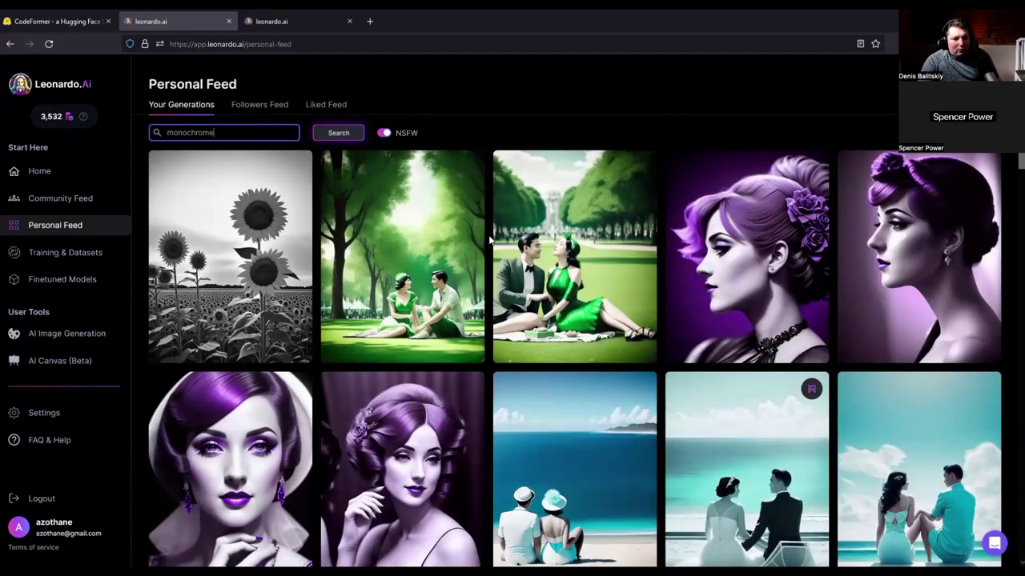
Scroll the results past the sunflowers to the purple stage-performer and pink cliff images
scroll(490, 238, "down", 1)
scroll(489, 238, "down", 3)
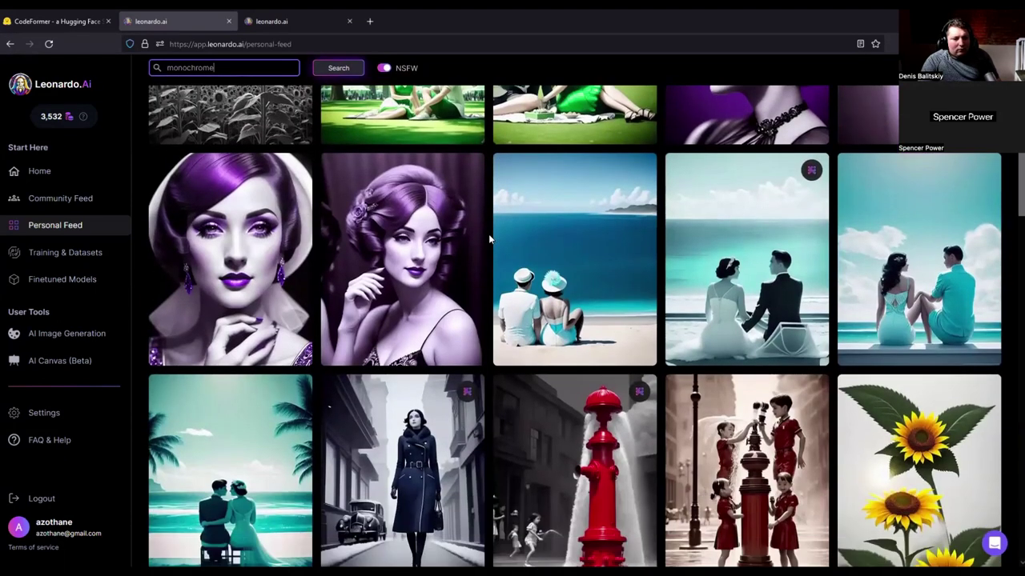
scroll(488, 234, "down", 3)
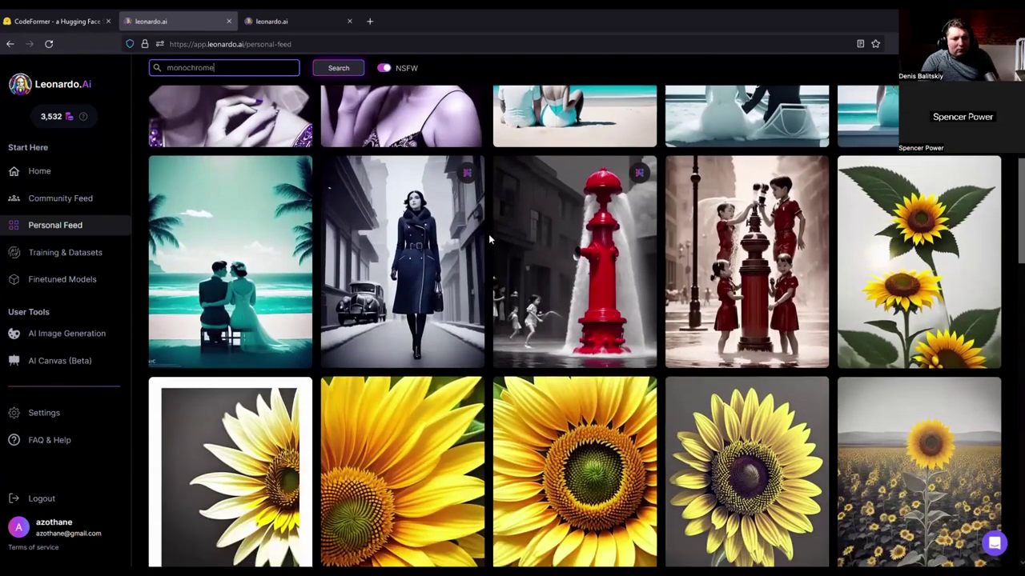
scroll(488, 233, "down", 6)
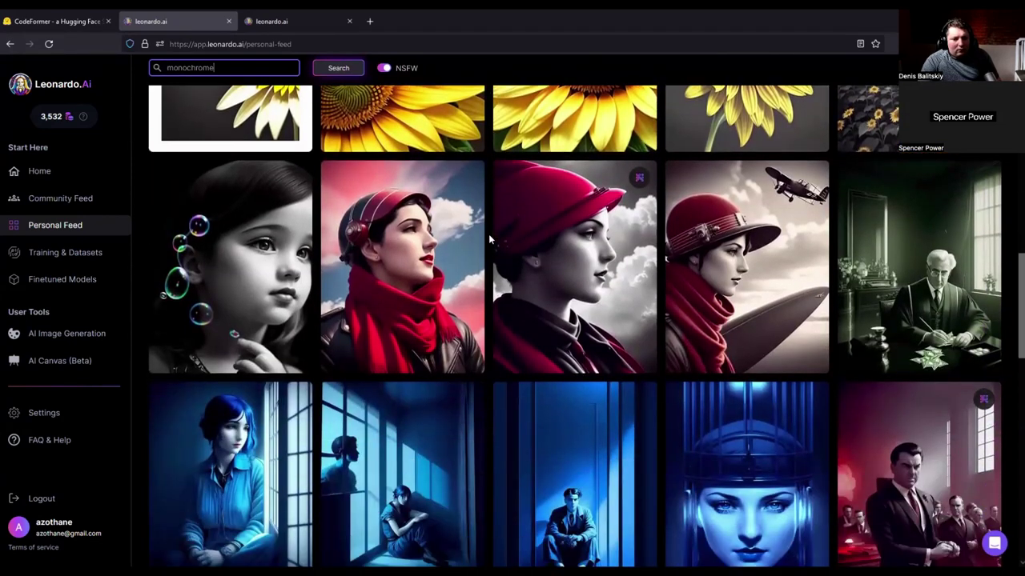
scroll(487, 233, "down", 2)
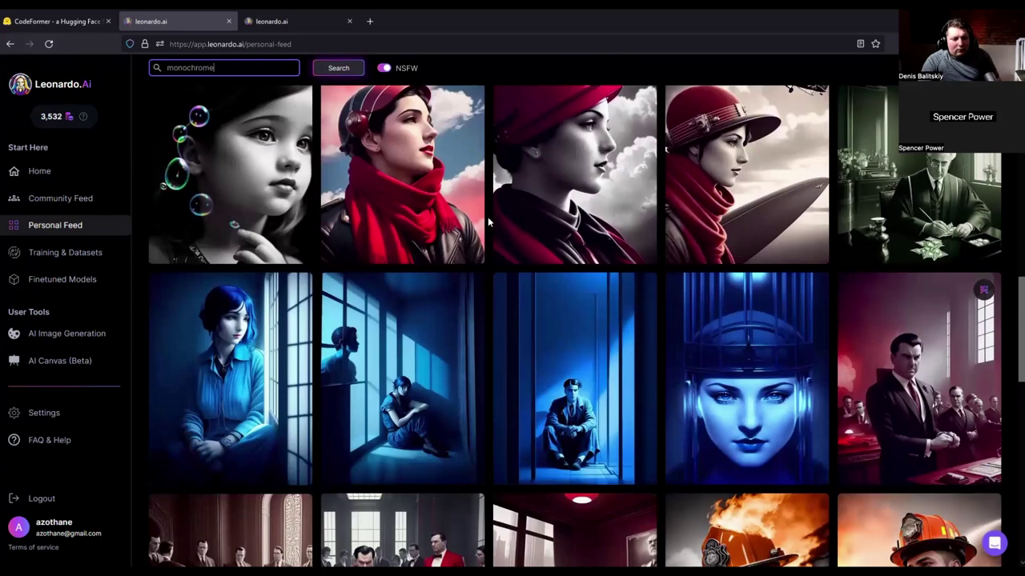
scroll(487, 224, "down", 4)
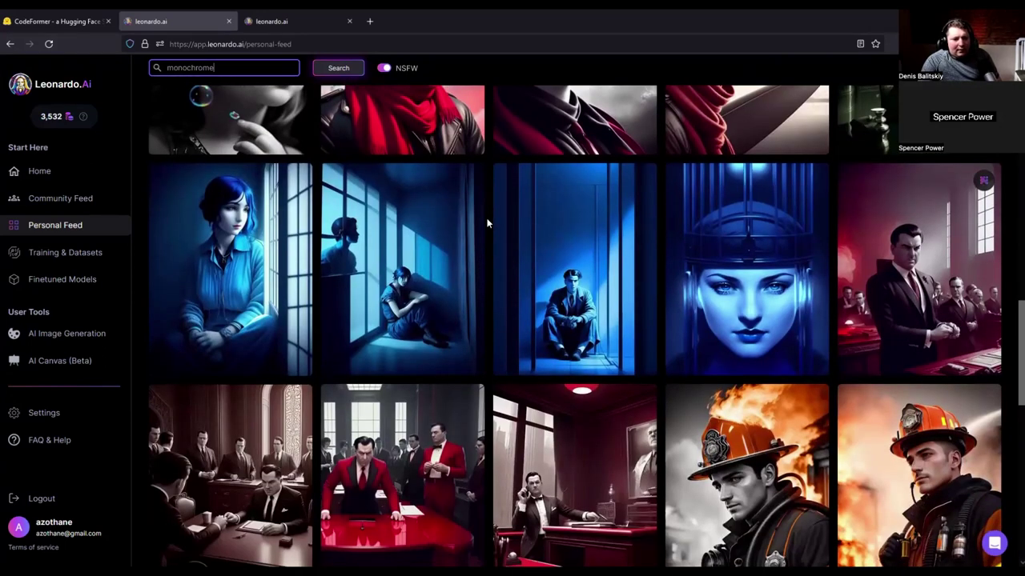
scroll(487, 224, "down", 1)
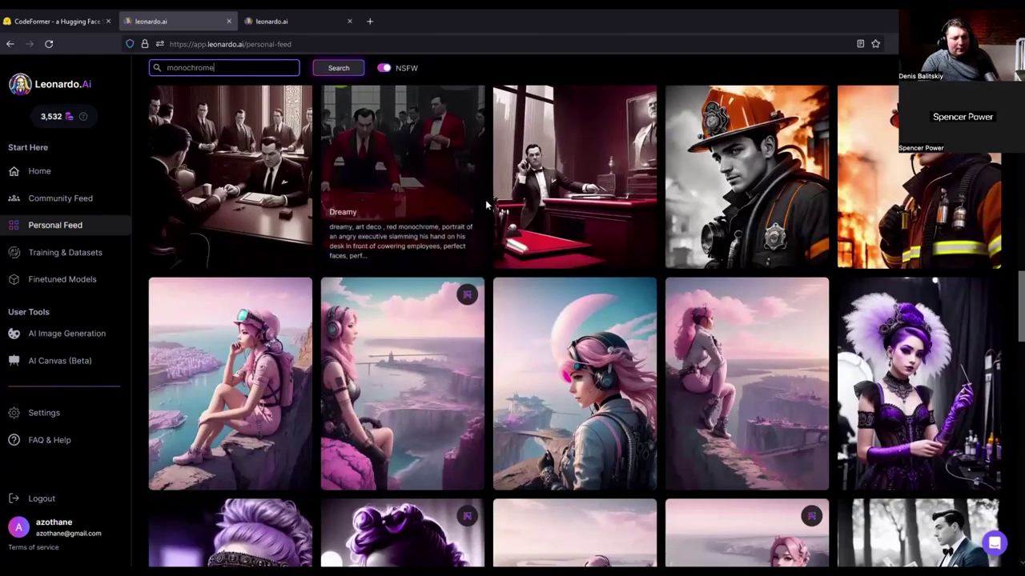
scroll(488, 220, "down", 2)
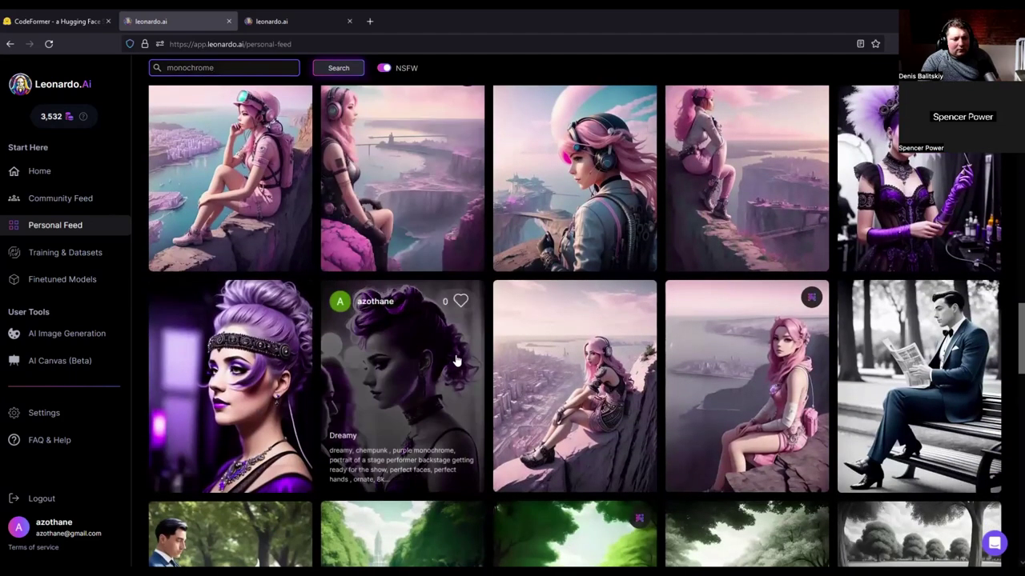
View the purple-haired stage performer's prompt details, then scroll down to the green picnic rows
left_click(453, 287)
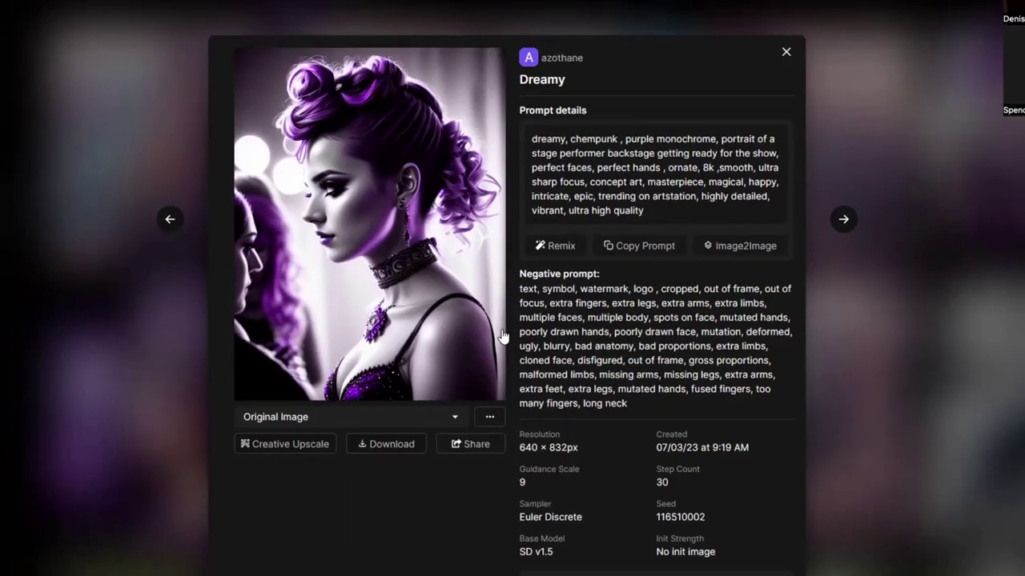
key("Escape")
scroll(490, 313, "down", 3)
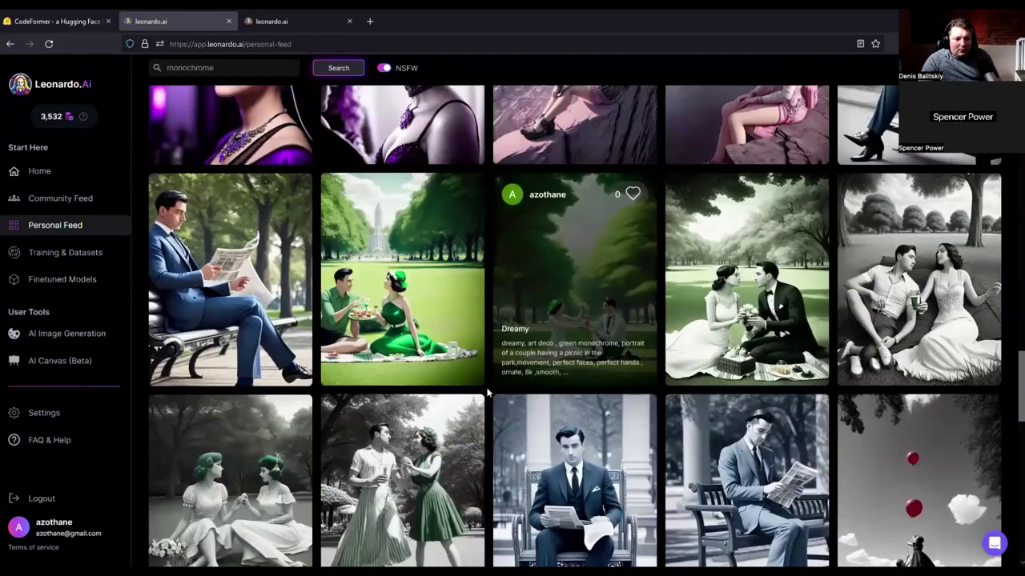
scroll(488, 388, "down", 1)
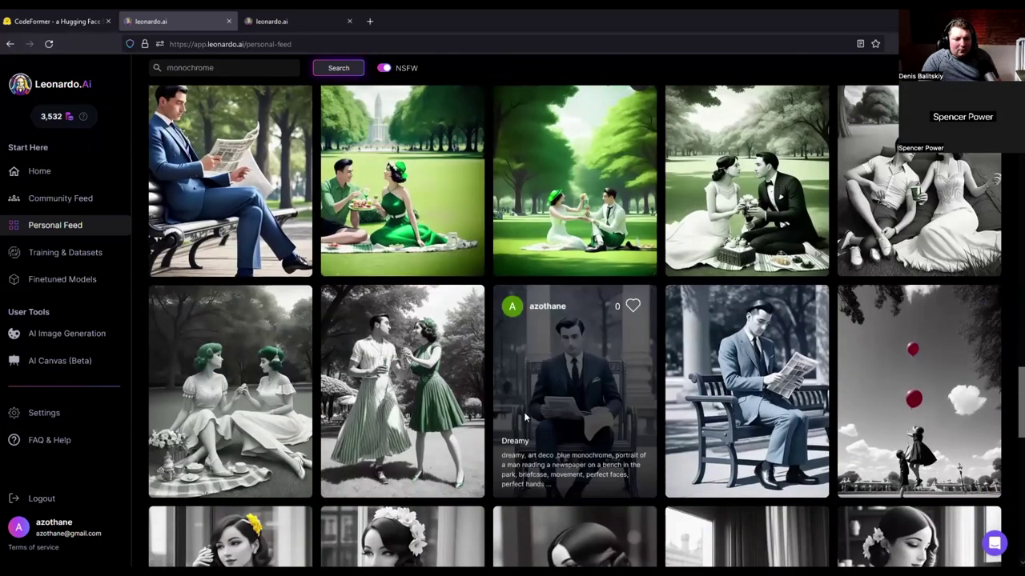
View the blue-suited bench reader's details, then open the yellow-dress cafe reader's details
left_click(527, 414)
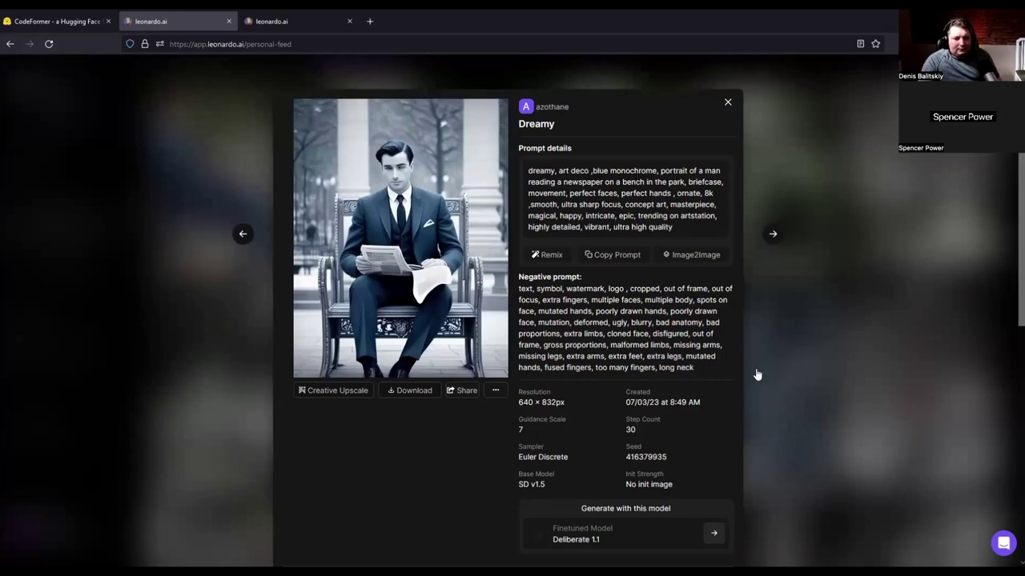
left_click(756, 370)
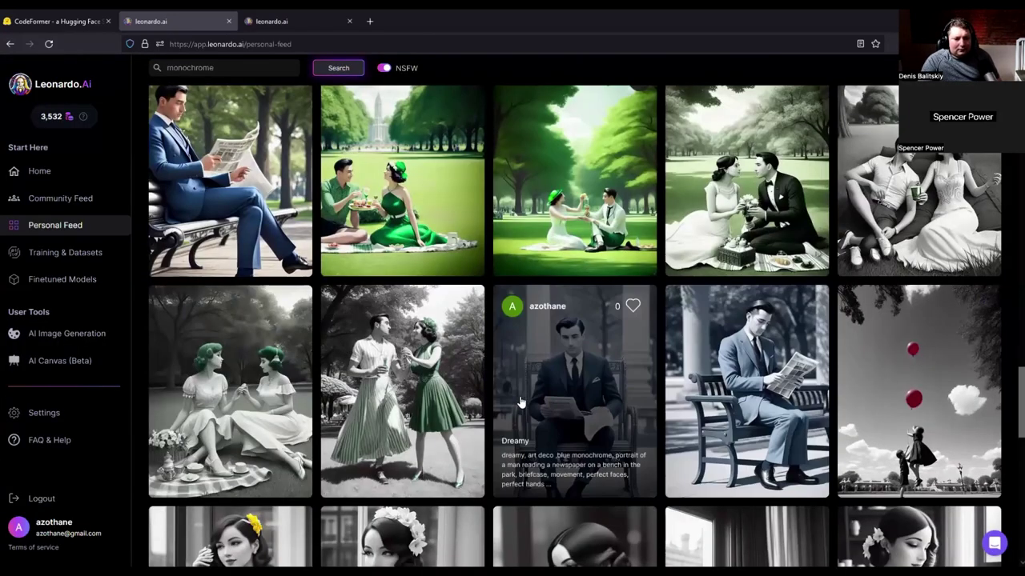
scroll(520, 405, "down", 3)
scroll(563, 385, "down", 1)
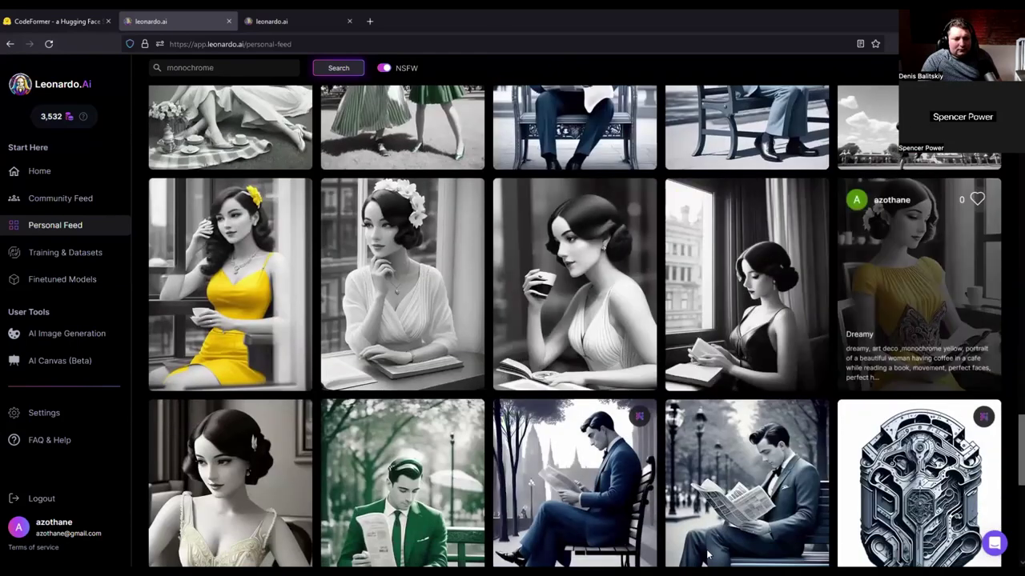
left_click(919, 304)
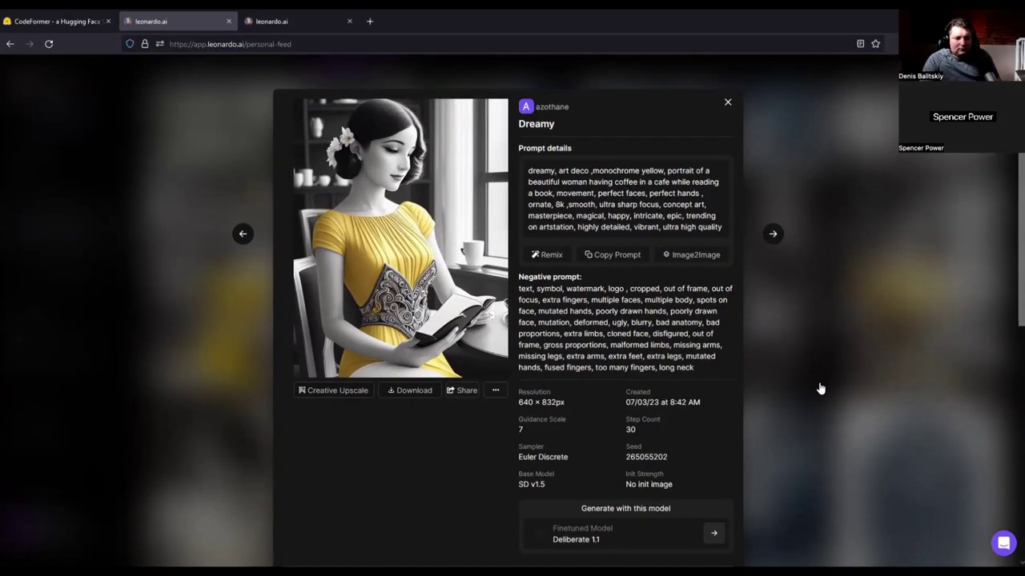
Close the yellow-dress cafe image and browse the feed to the red boardroom and orange firefighter rows
left_click(883, 404)
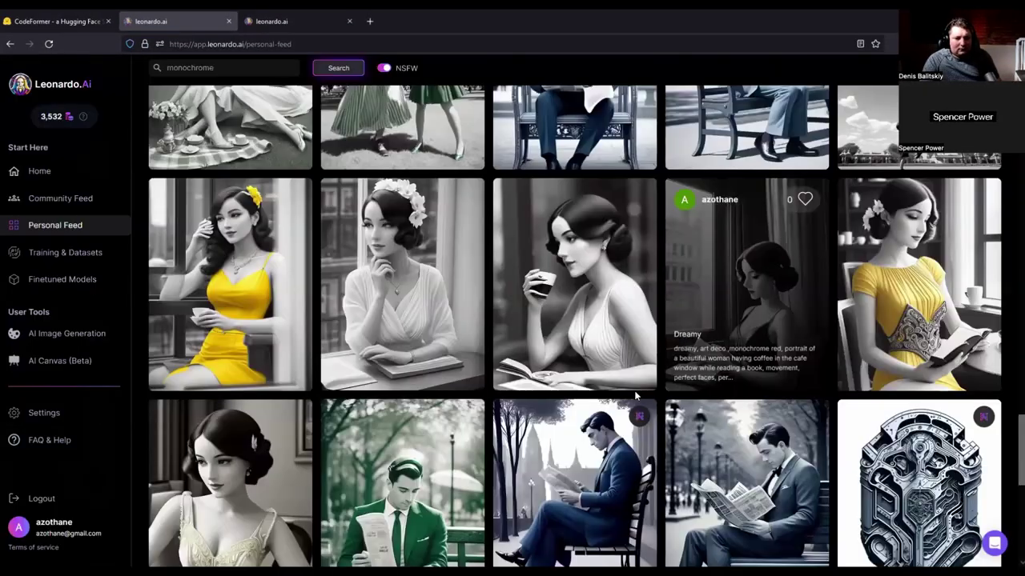
scroll(655, 389, "down", 4)
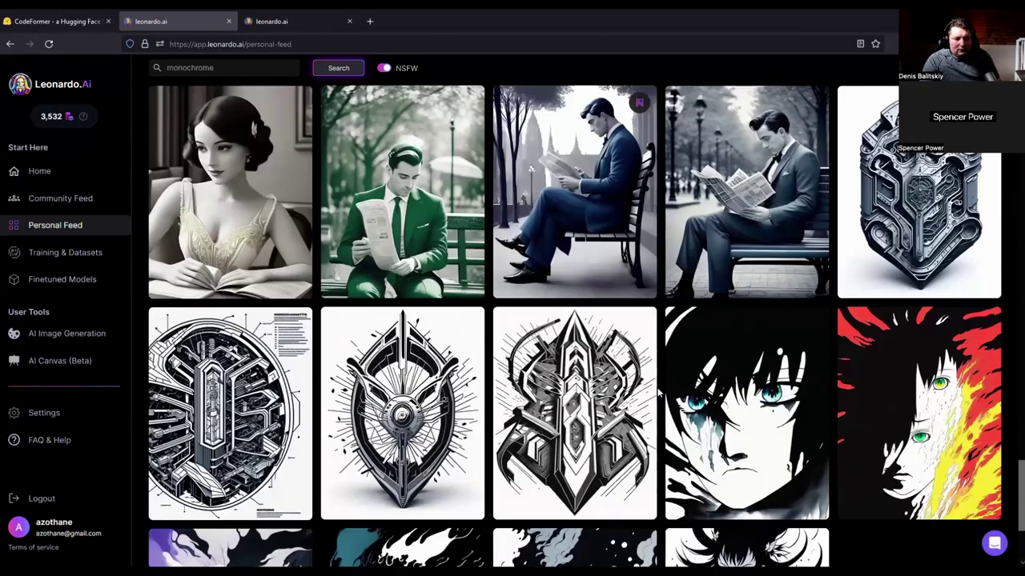
scroll(658, 392, "down", 2)
scroll(658, 393, "down", 5)
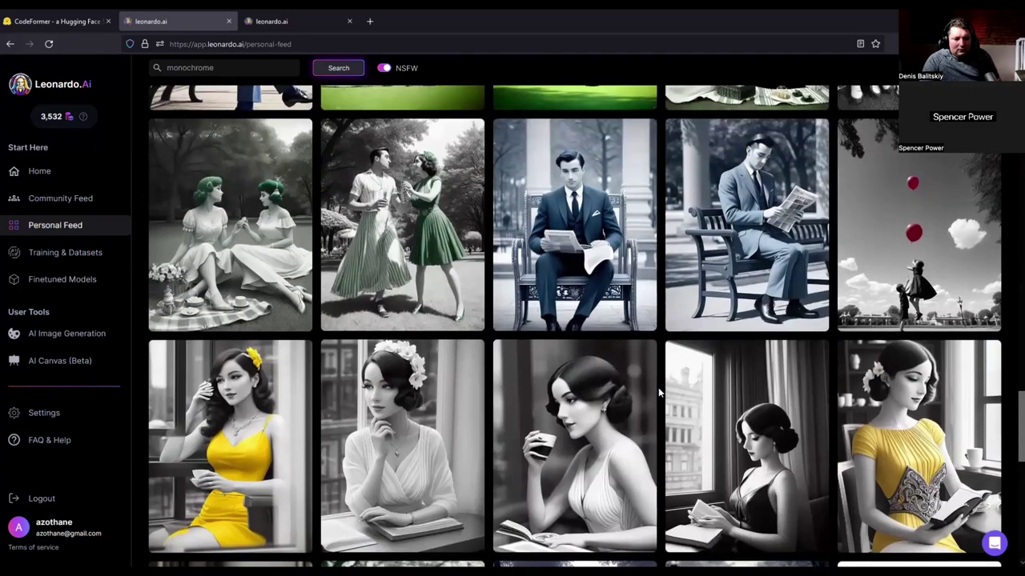
scroll(659, 392, "up", 4)
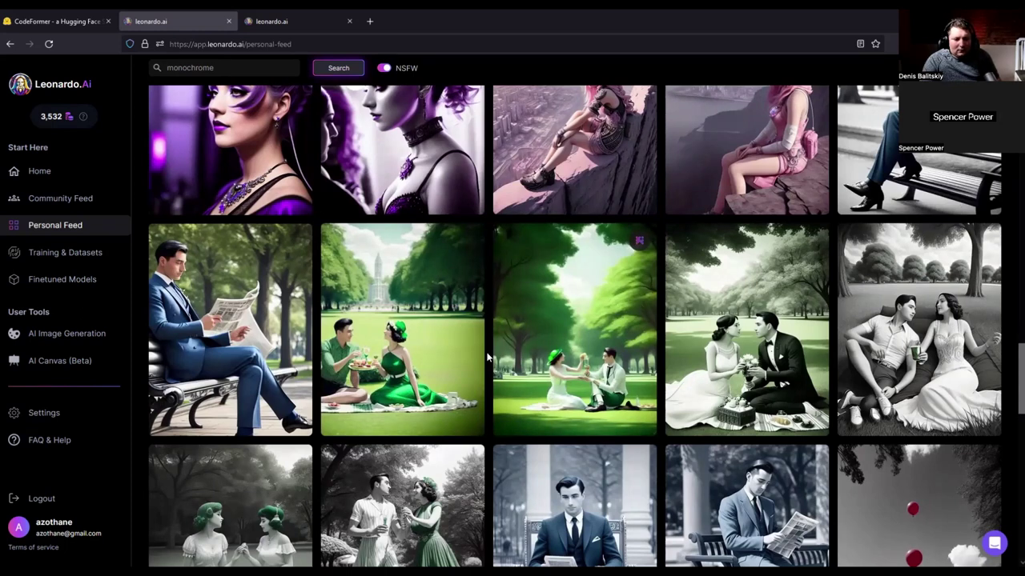
scroll(487, 358, "up", 1)
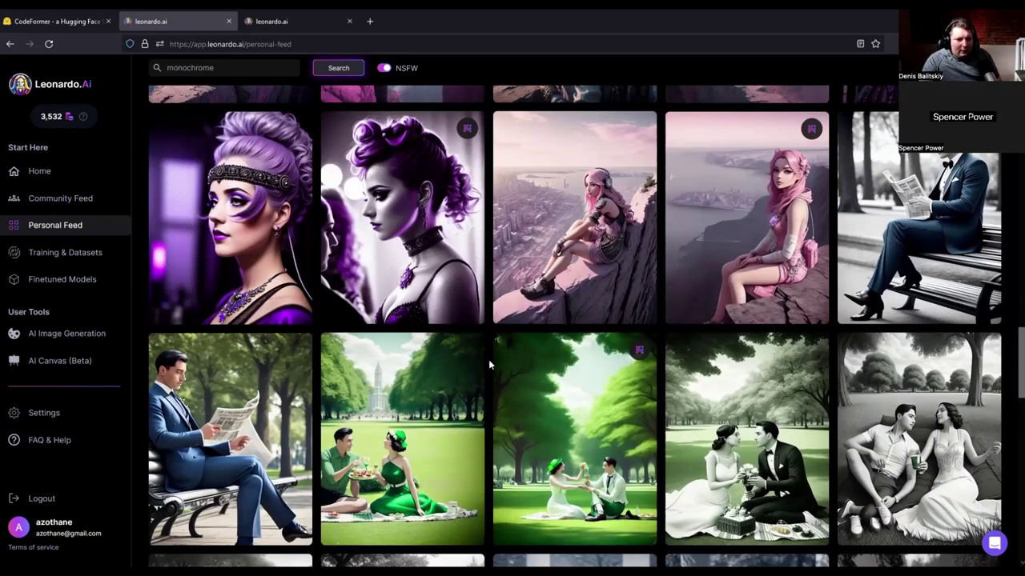
mouse_move(478, 366)
scroll(485, 351, "up", 5)
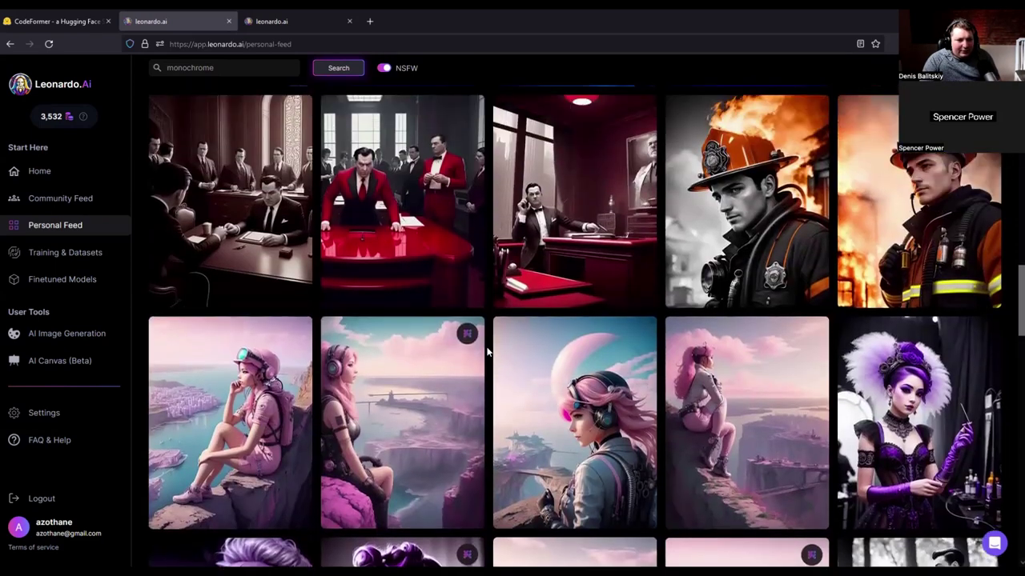
scroll(486, 351, "up", 1)
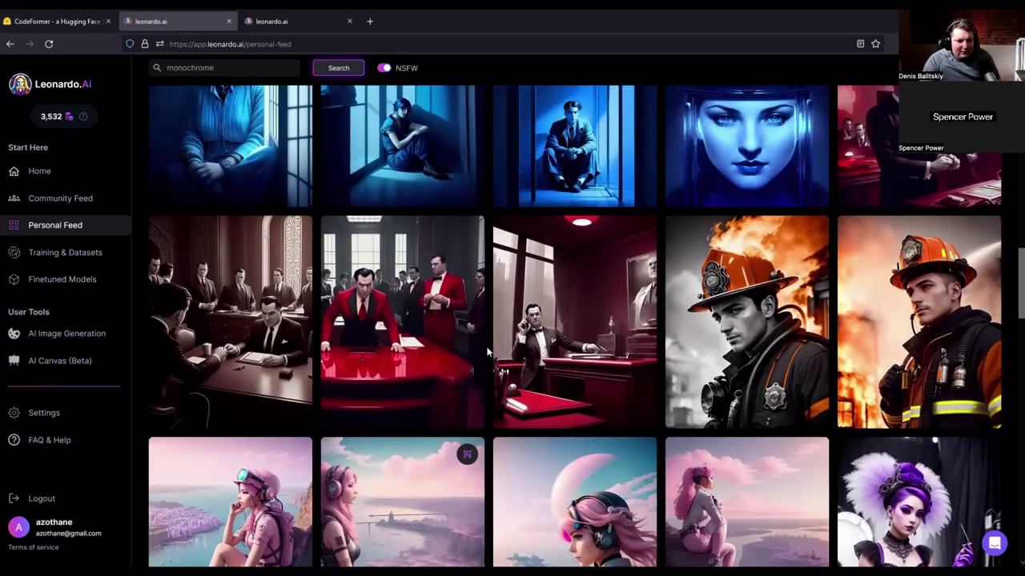
scroll(486, 351, "down", 1)
scroll(486, 351, "up", 9)
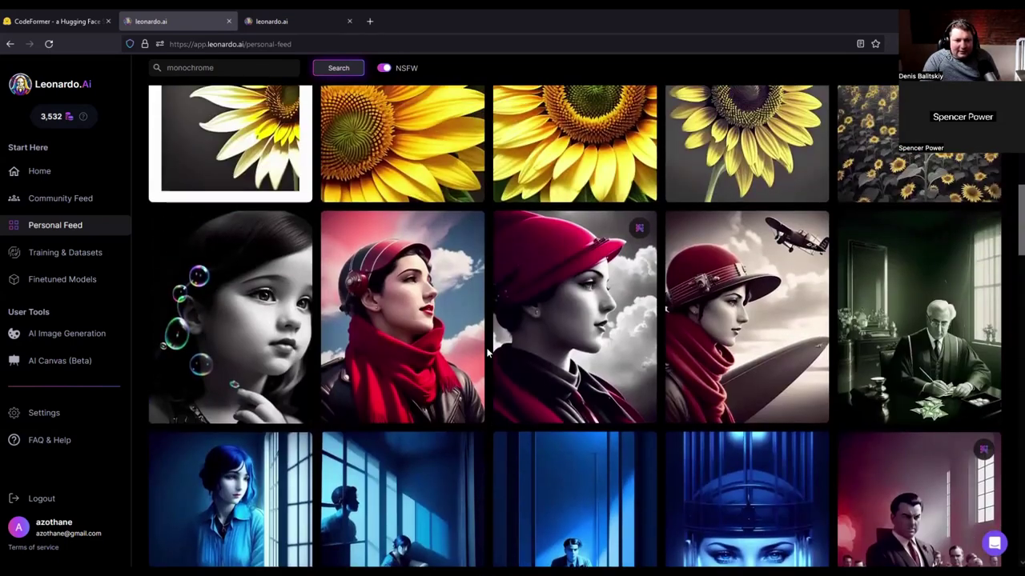
scroll(718, 309, "down", 5)
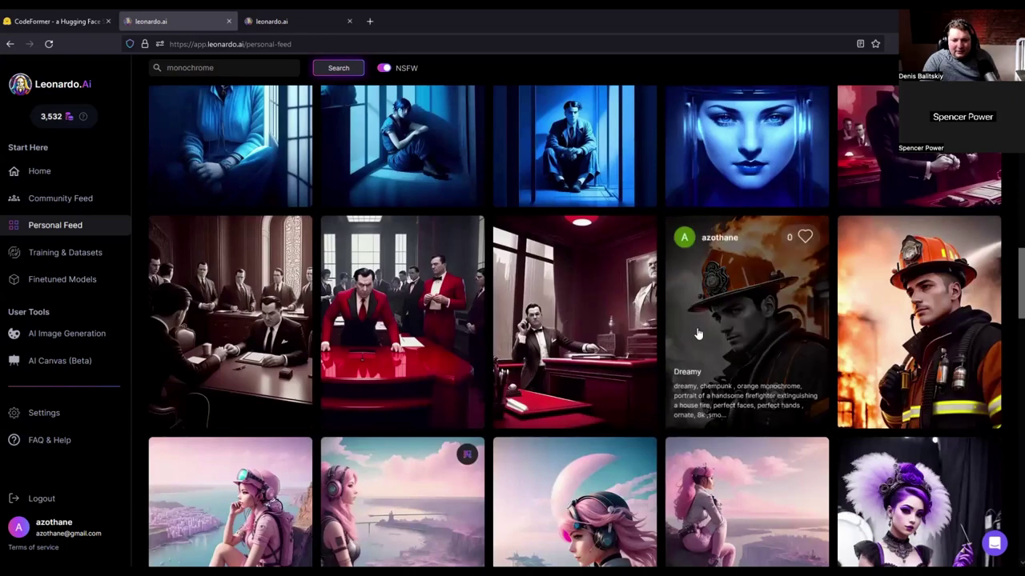
View the orange firefighter's prompt details, then open the red angry executive image's details
left_click(695, 342)
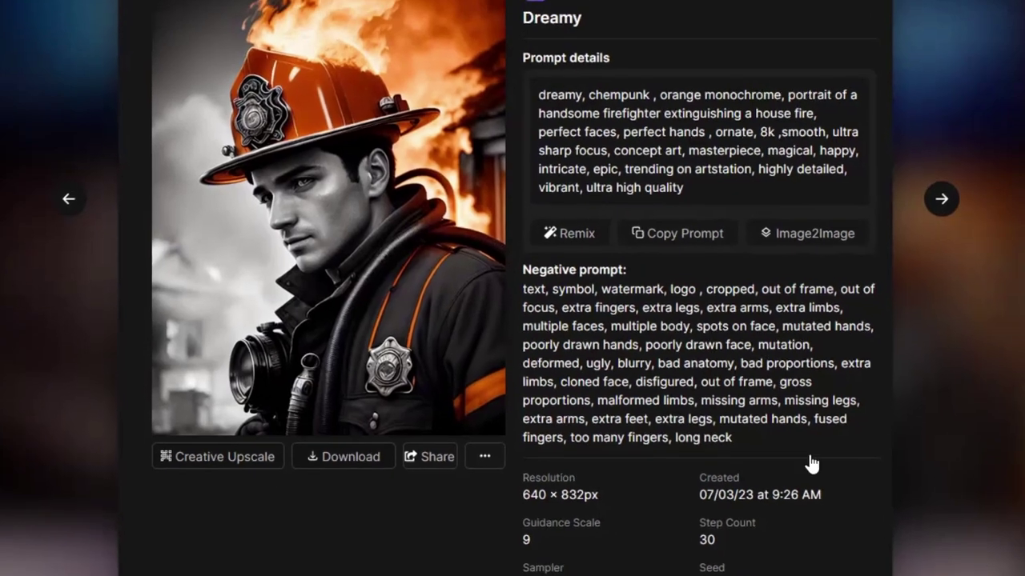
key("Escape")
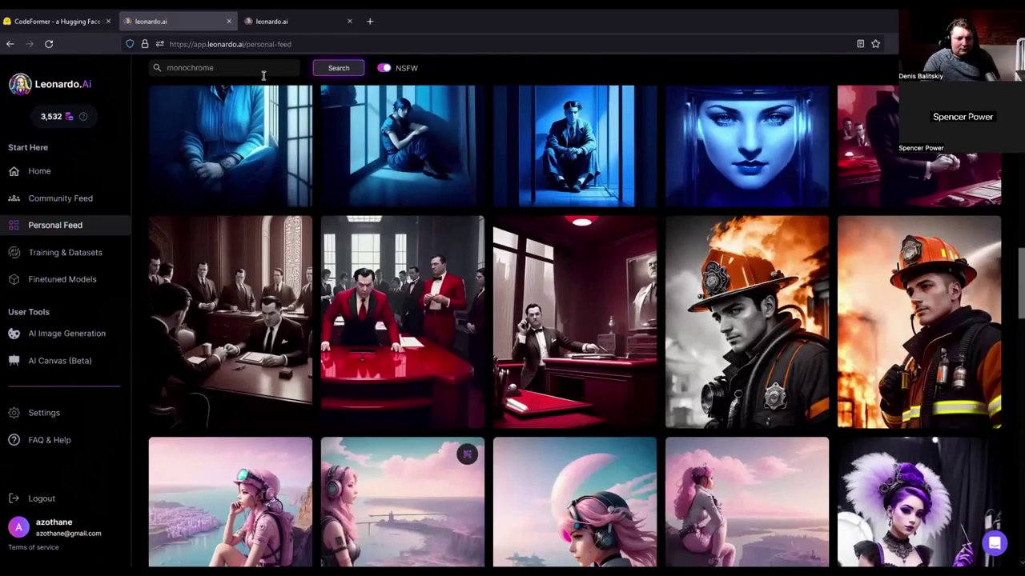
left_click(453, 342)
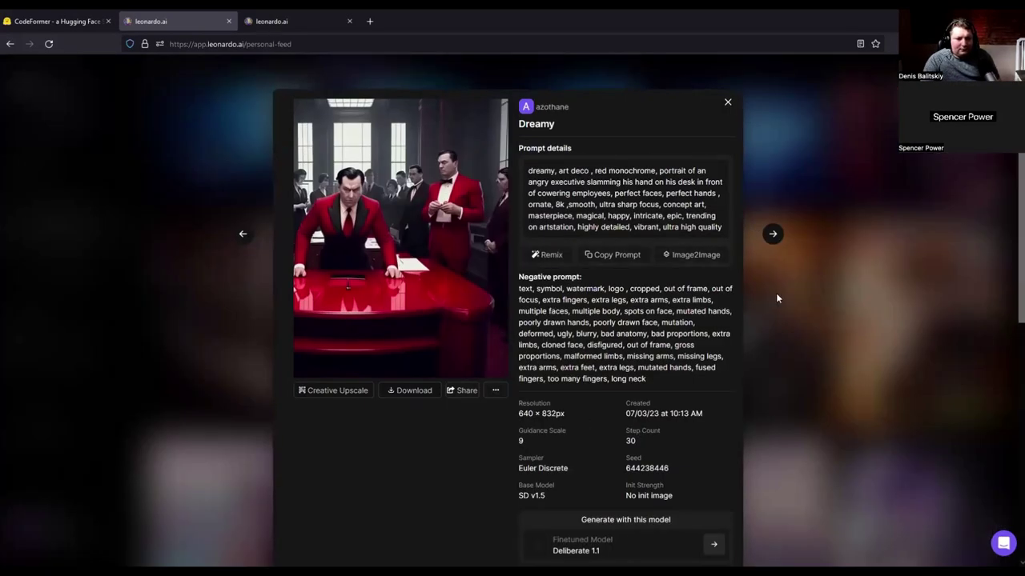
Open the blue prisoner image's details and highlight its prisoner description and 'blue monochrome' wording
left_click(826, 350)
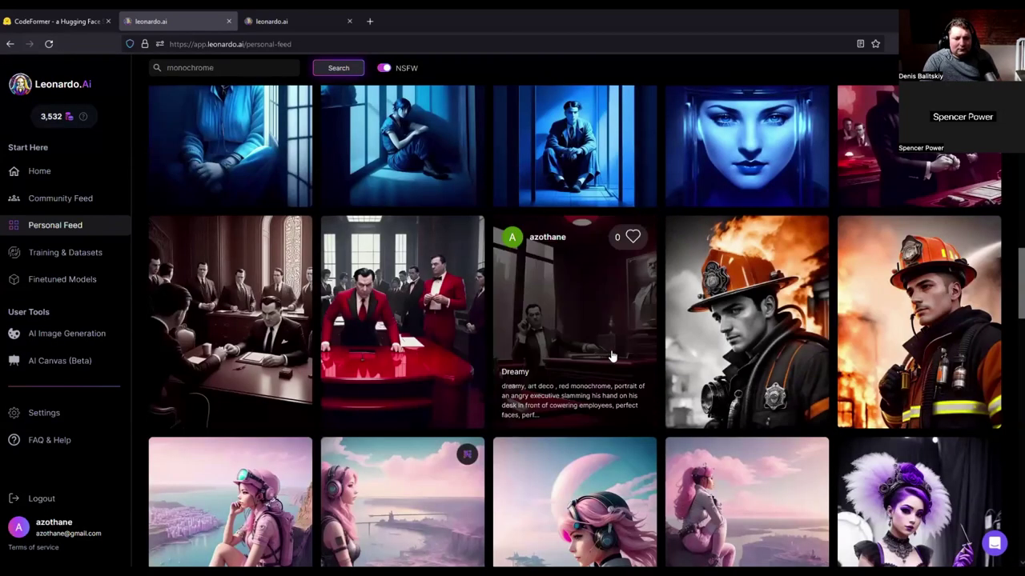
scroll(664, 285, "up", 3)
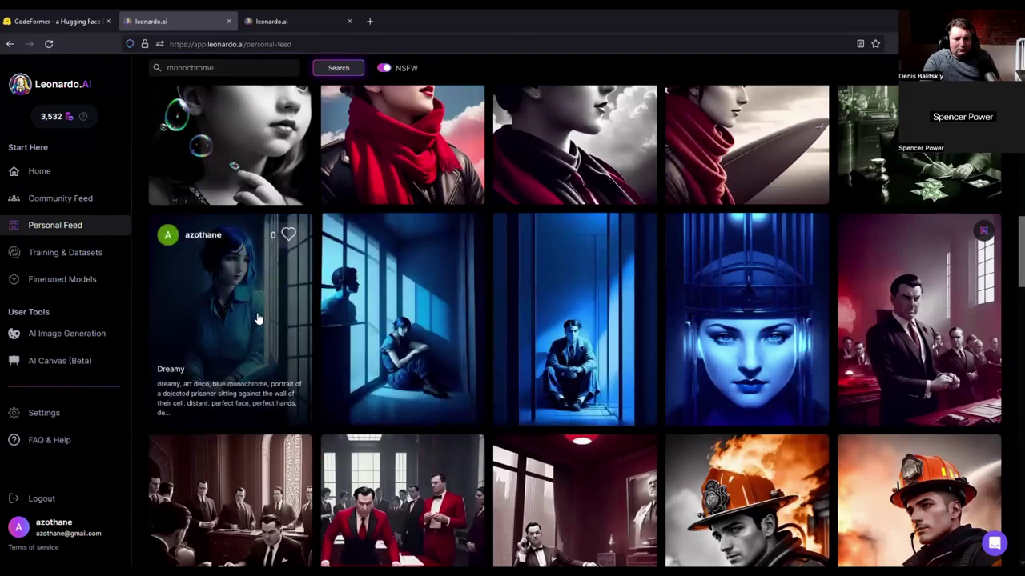
left_click(257, 316)
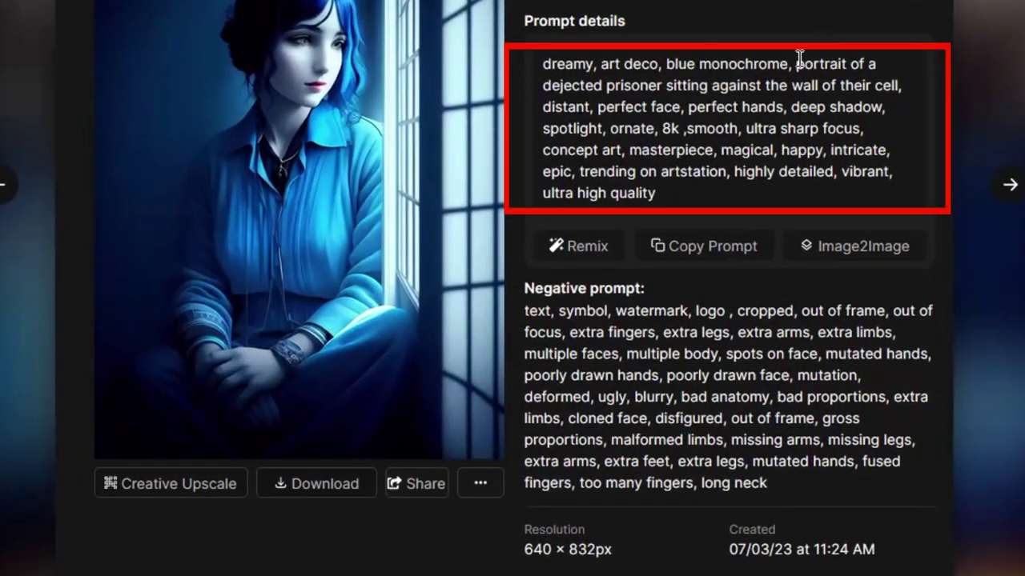
left_click_drag(779, 77, 770, 97)
left_click(649, 90)
left_click_drag(666, 64, 687, 64)
left_click(677, 64)
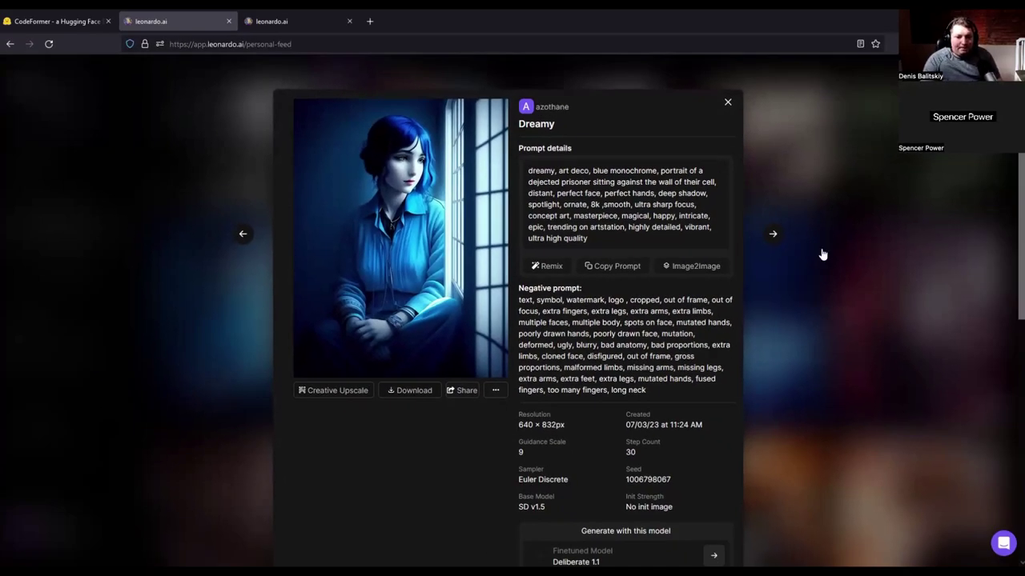
left_click(820, 254)
View the red-hat pilot portrait's prompt details and return to the feed grid
scroll(648, 233, "up", 3)
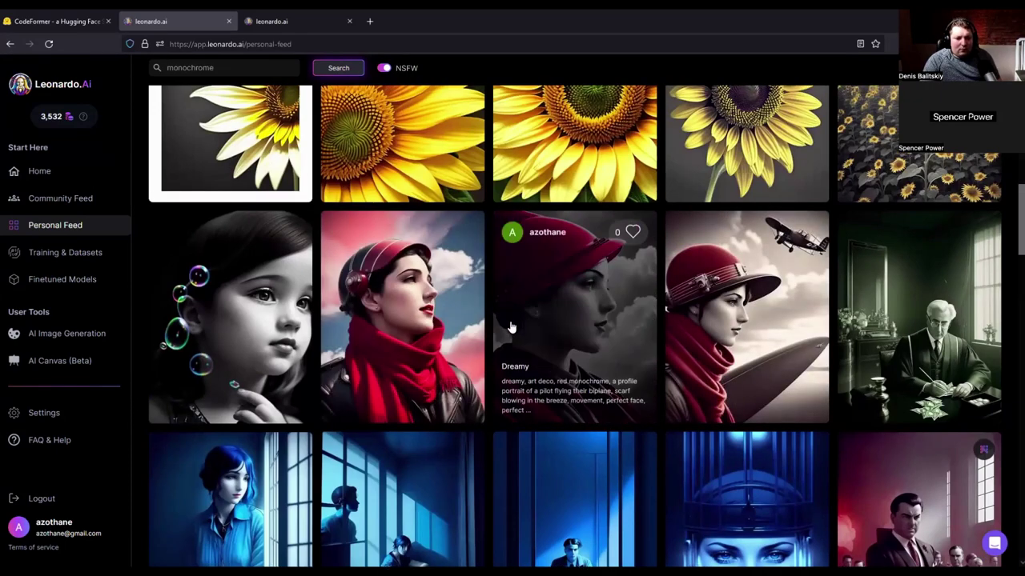
left_click(508, 317)
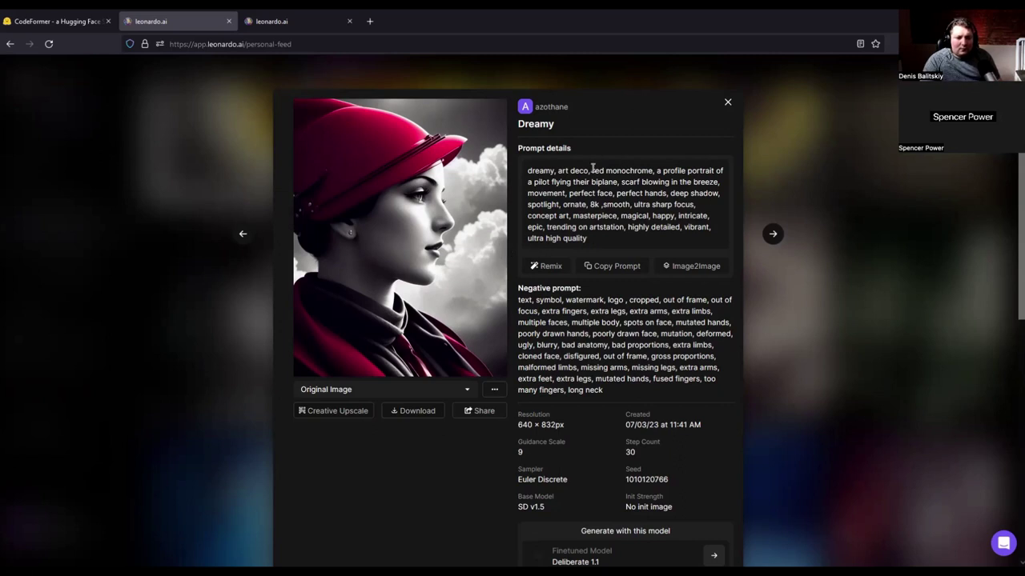
left_click(884, 131)
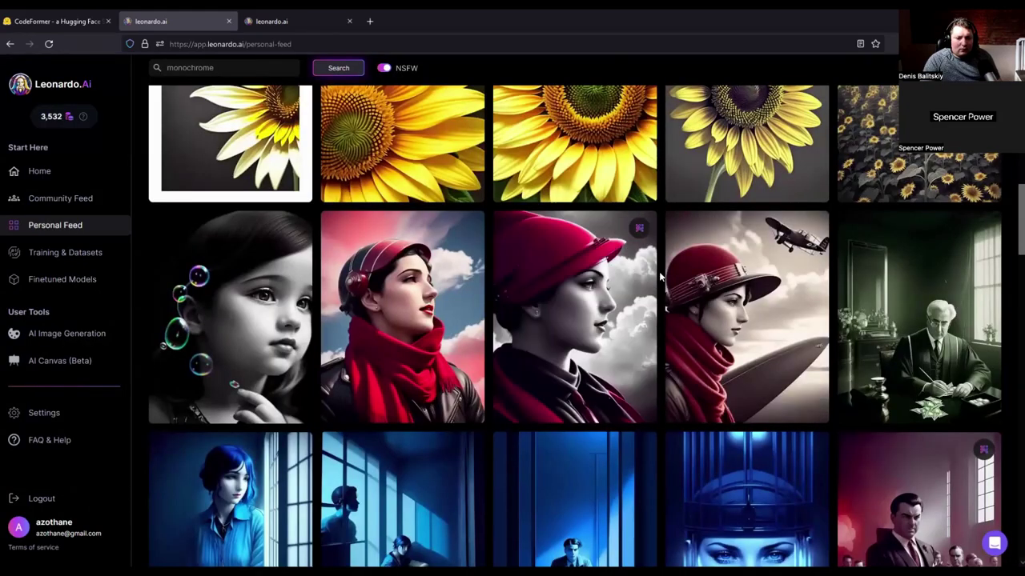
scroll(661, 274, "down", 8)
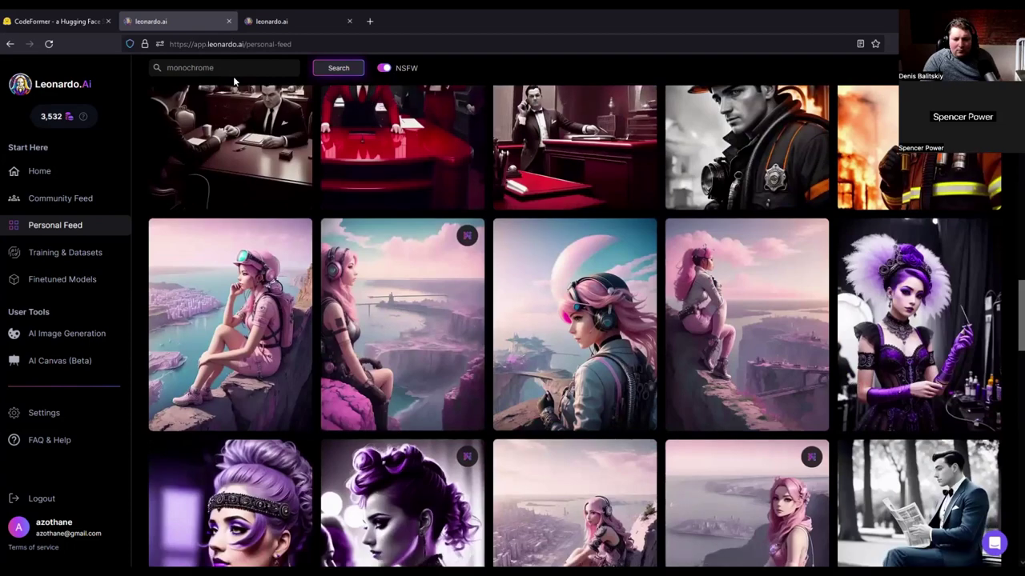
Search the Personal Feed for 'nouveau' and scroll through the results
double_click(229, 68)
type("nouveau")
key("Return")
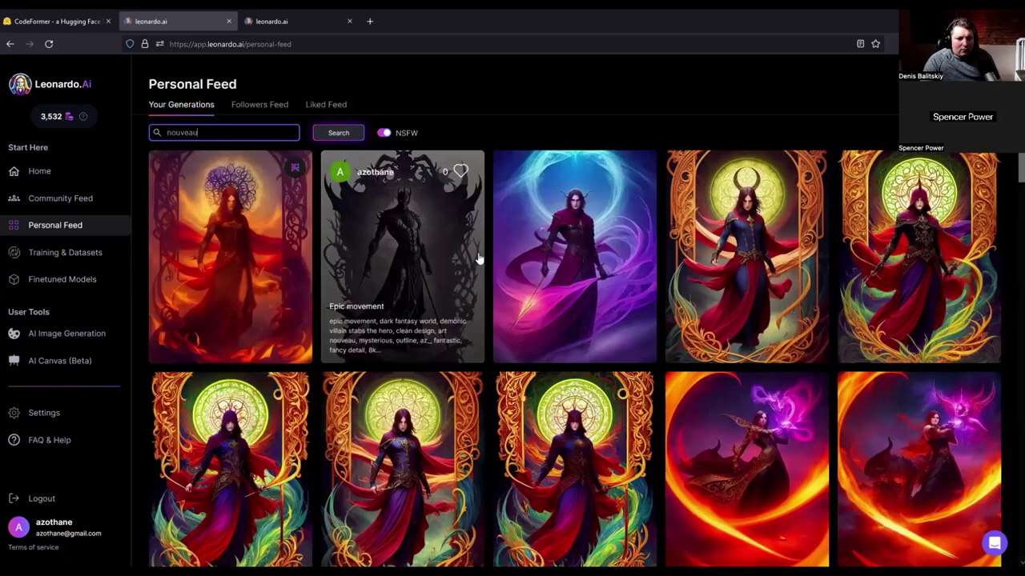
scroll(485, 259, "down", 4)
scroll(488, 256, "down", 10)
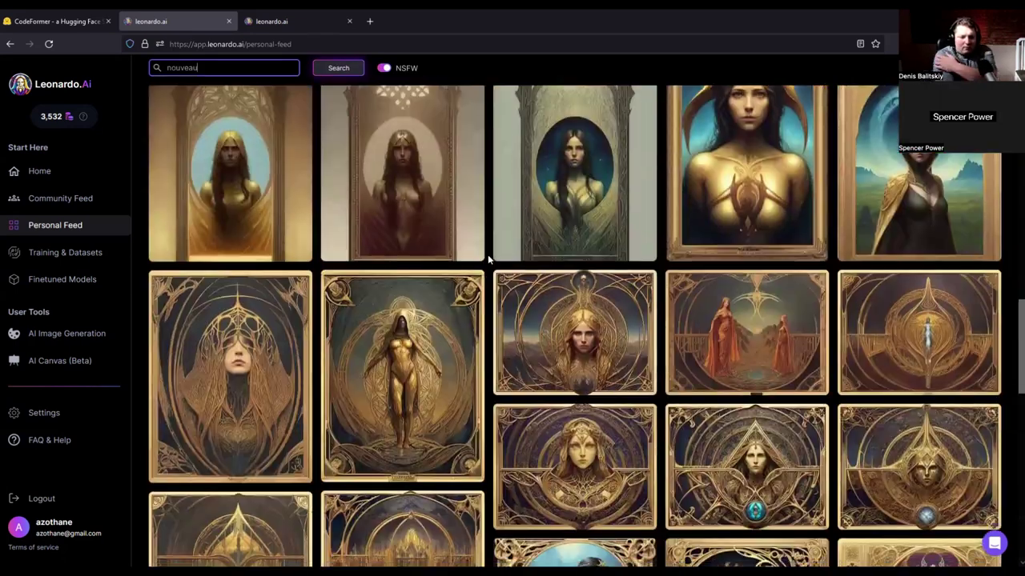
scroll(488, 256, "down", 5)
scroll(488, 255, "down", 7)
scroll(487, 255, "down", 7)
scroll(488, 256, "down", 7)
scroll(488, 256, "down", 4)
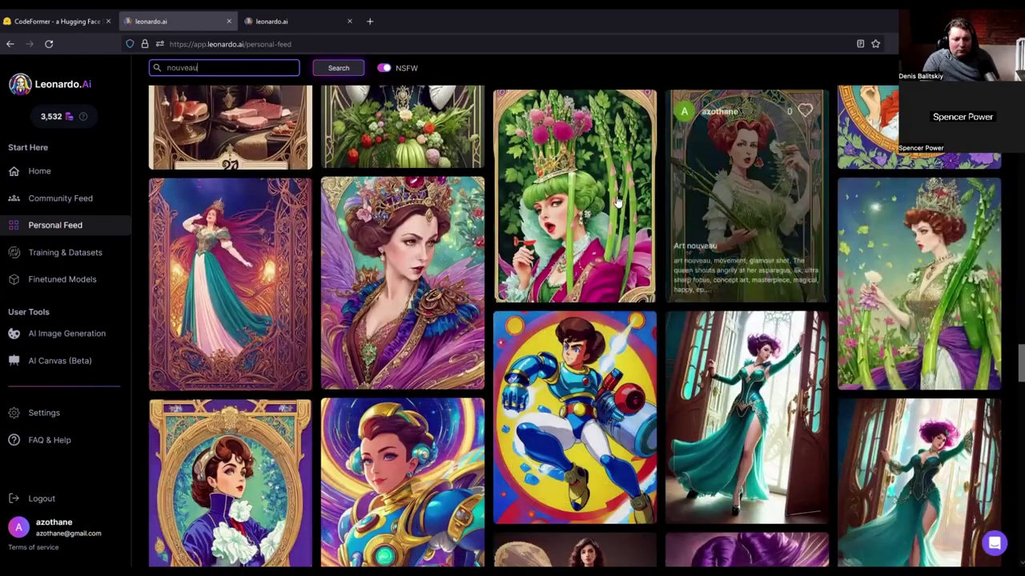
View the asparagus queen's prompt details, then keep scrolling the nouveau results
left_click(618, 200)
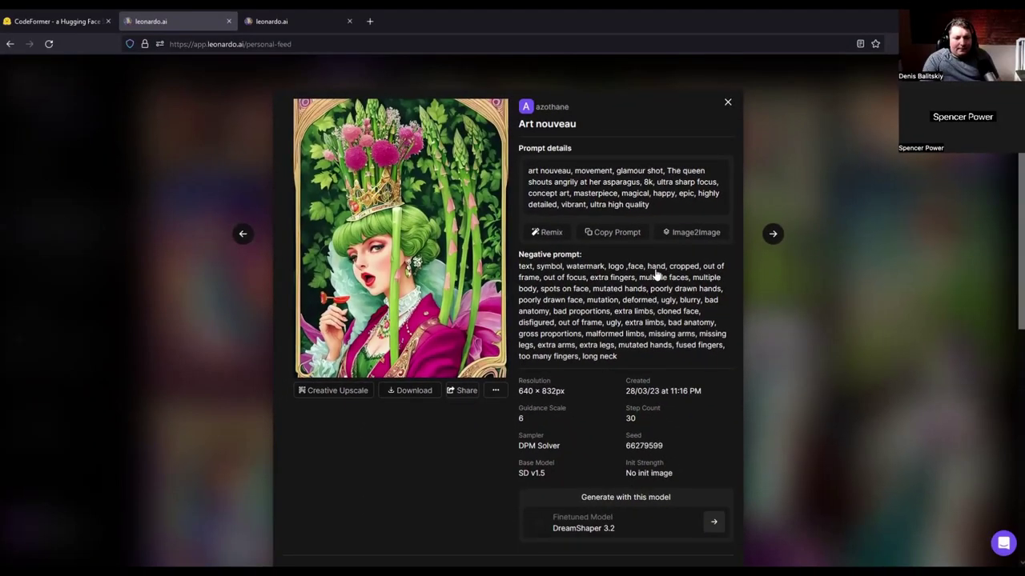
key("Escape")
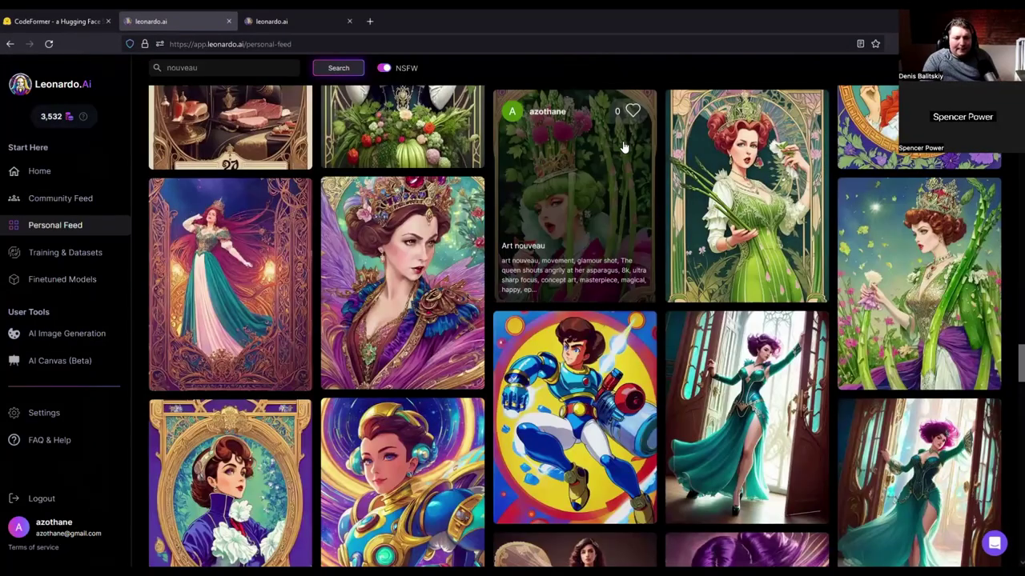
scroll(663, 230, "down", 5)
scroll(661, 224, "down", 10)
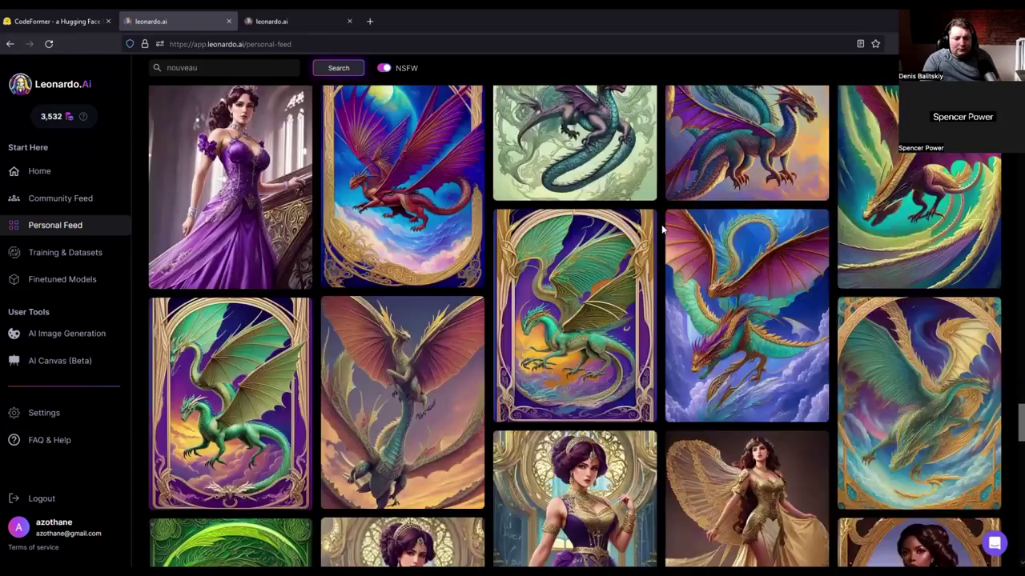
scroll(653, 312, "down", 2)
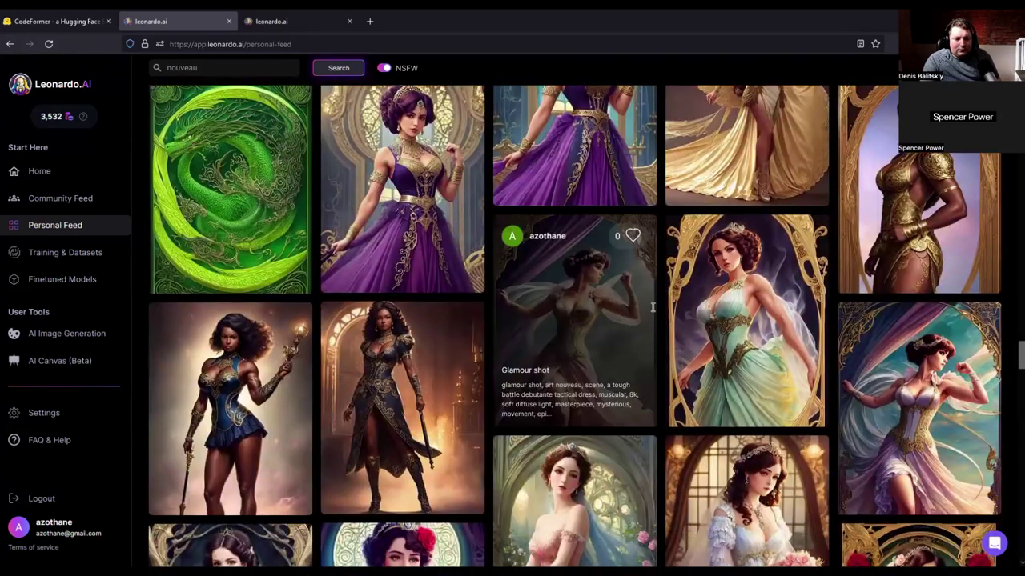
left_click(652, 306)
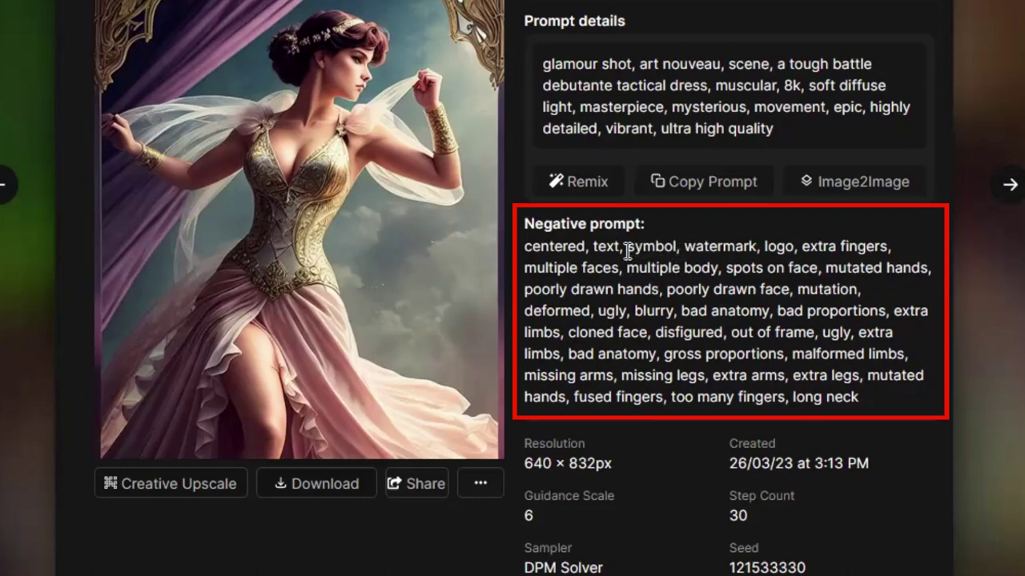
left_click_drag(627, 250, 743, 248)
left_click(892, 252)
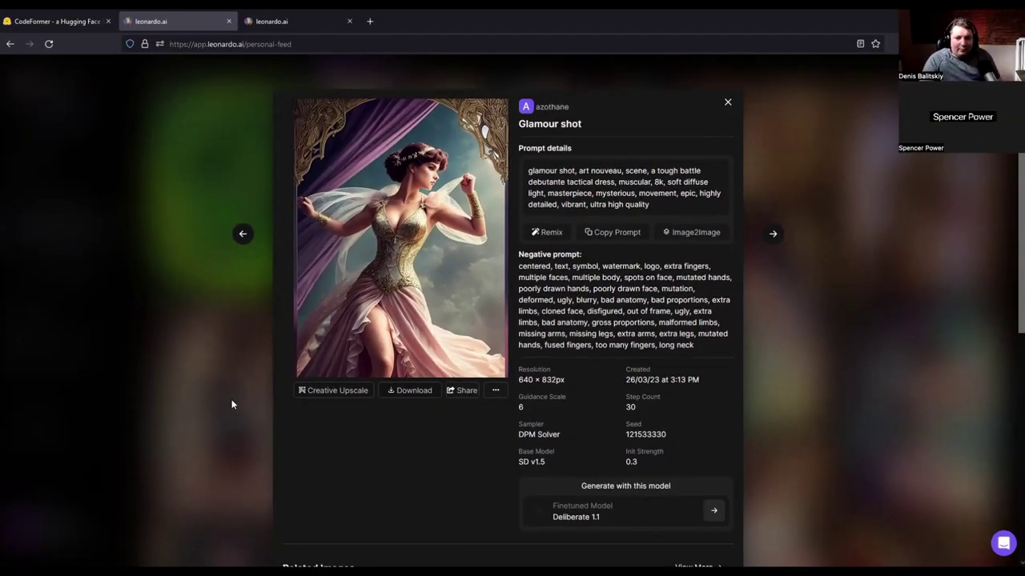
left_click(232, 404)
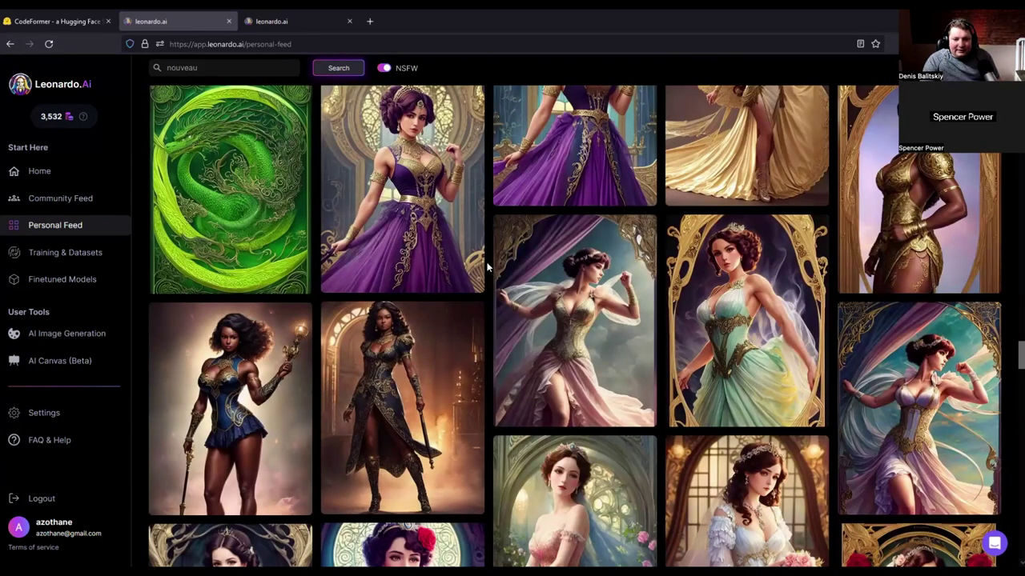
scroll(486, 268, "down", 3)
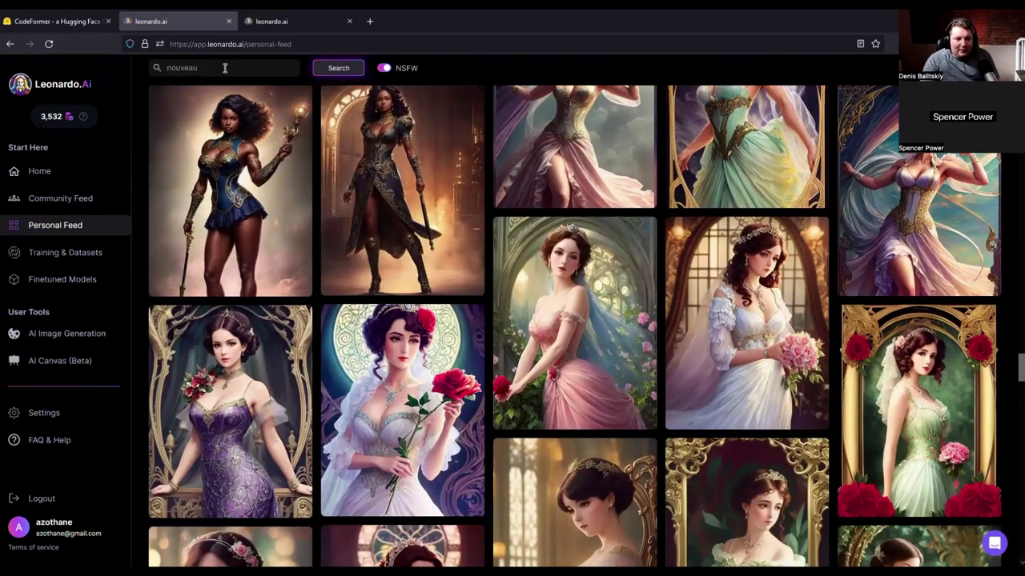
double_click(225, 68)
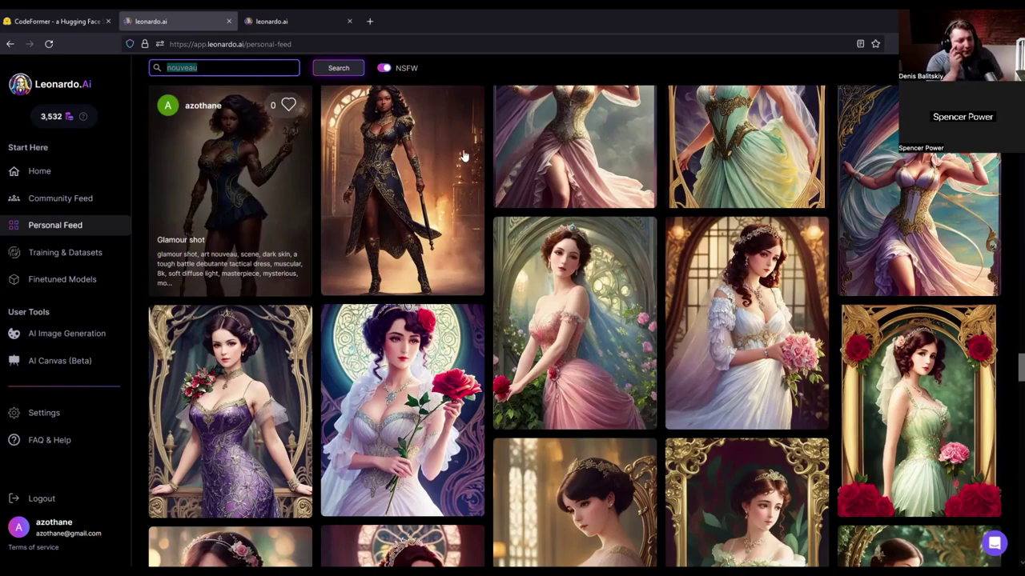
scroll(482, 191, "down", 5)
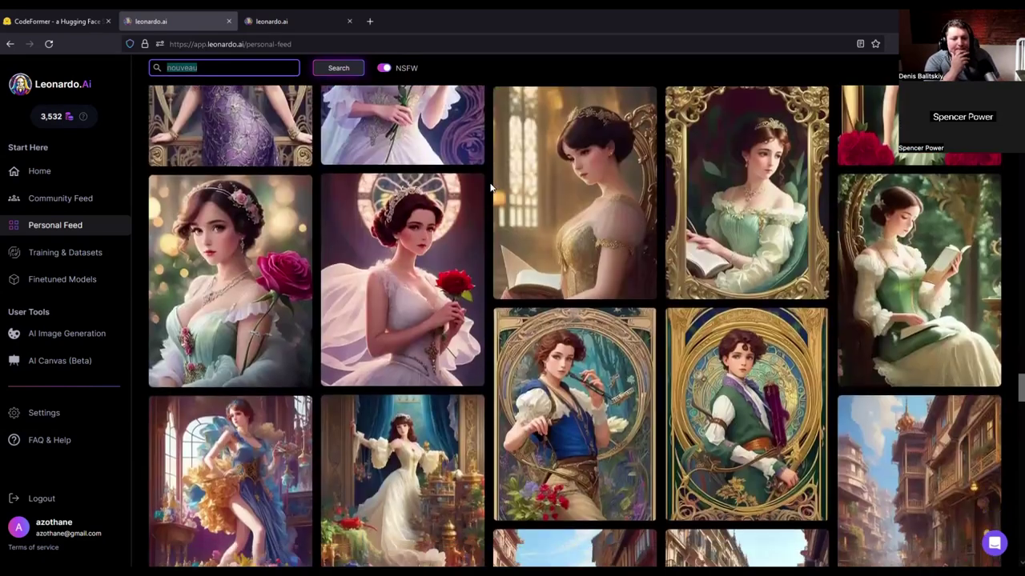
scroll(491, 187, "down", 5)
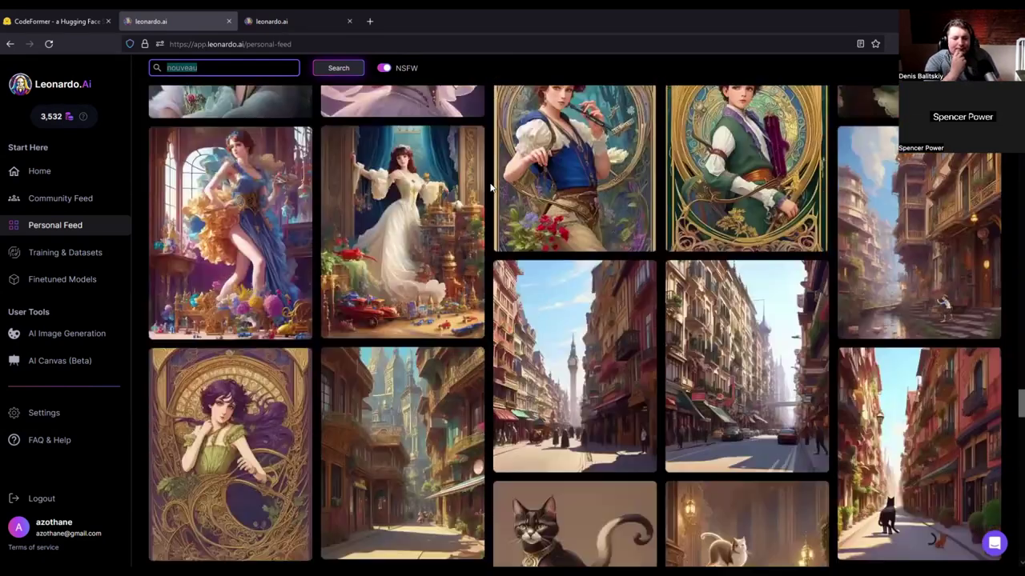
scroll(491, 187, "up", 10)
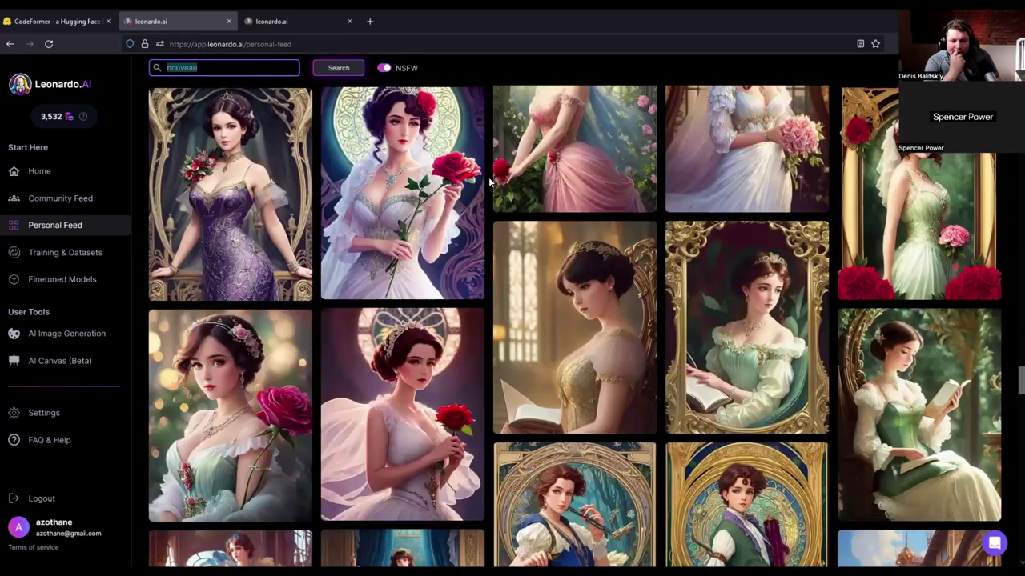
scroll(488, 177, "up", 6)
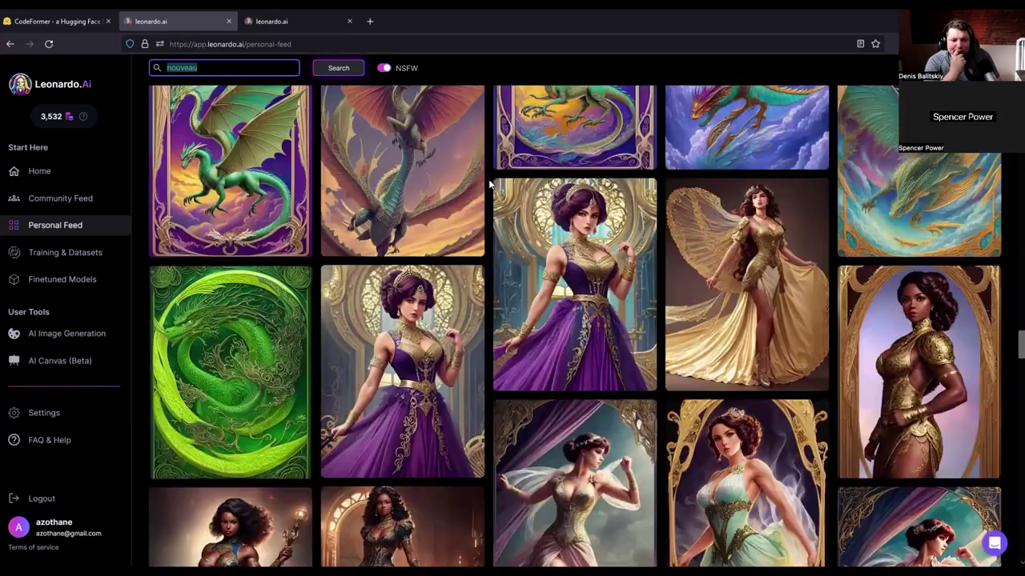
scroll(489, 181, "up", 10)
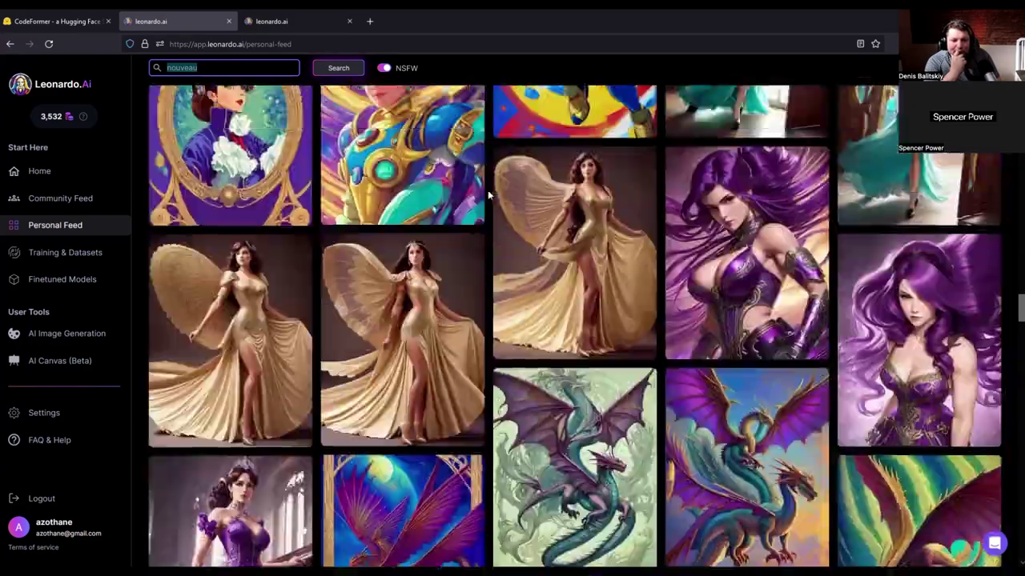
scroll(284, 256, "up", 10)
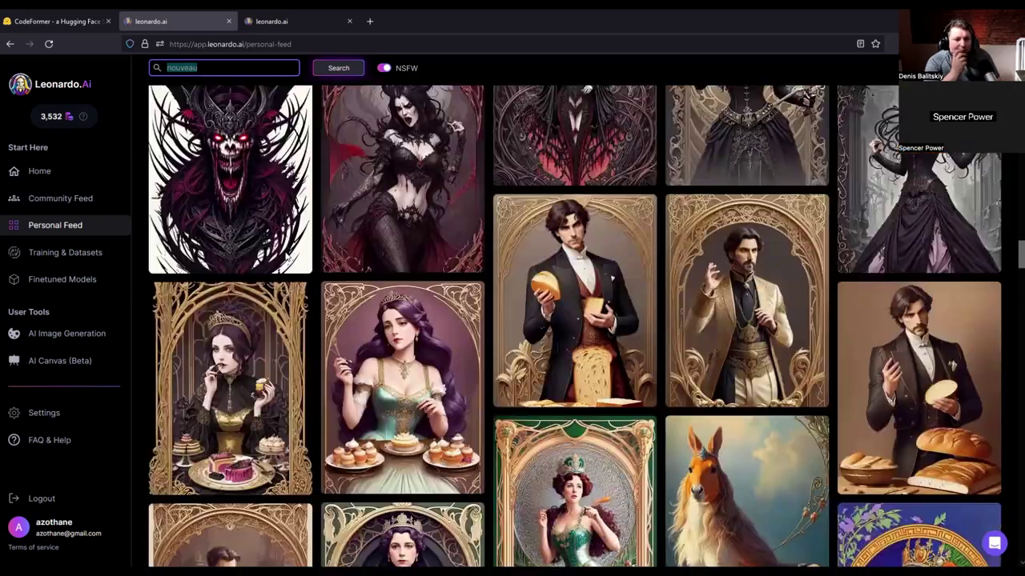
scroll(285, 254, "up", 10)
left_click(285, 255)
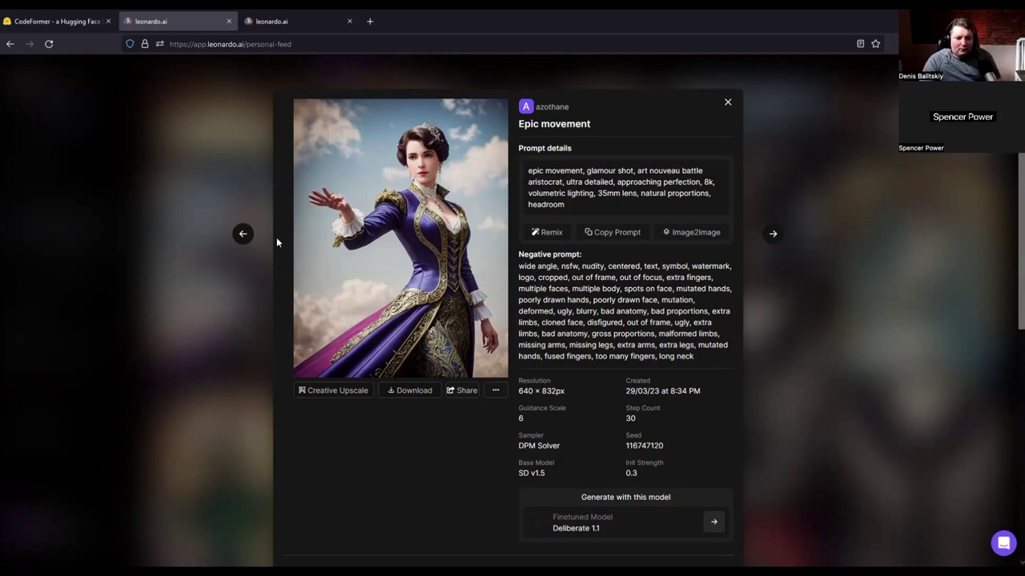
left_click(257, 173)
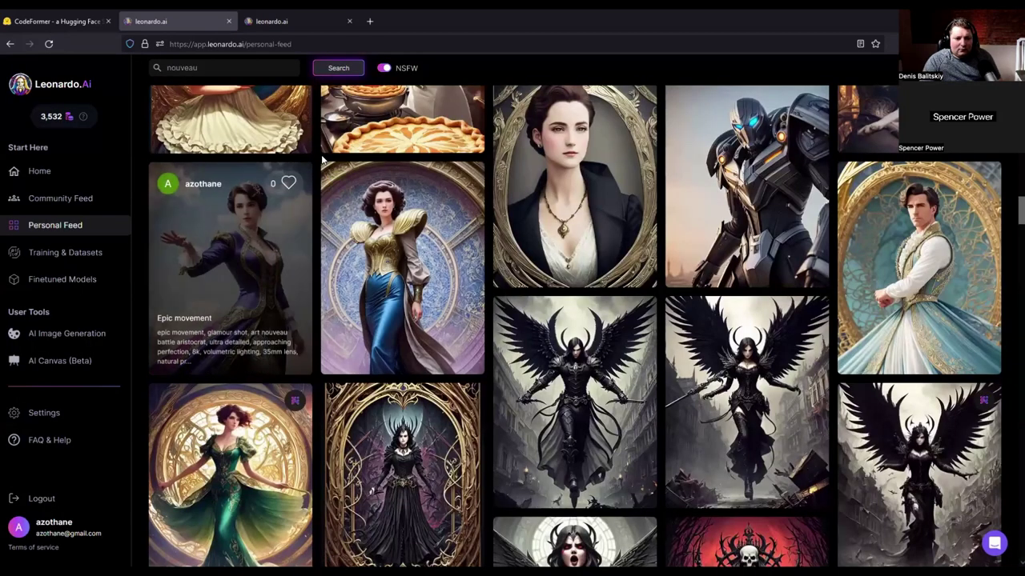
scroll(312, 164, "up", 1)
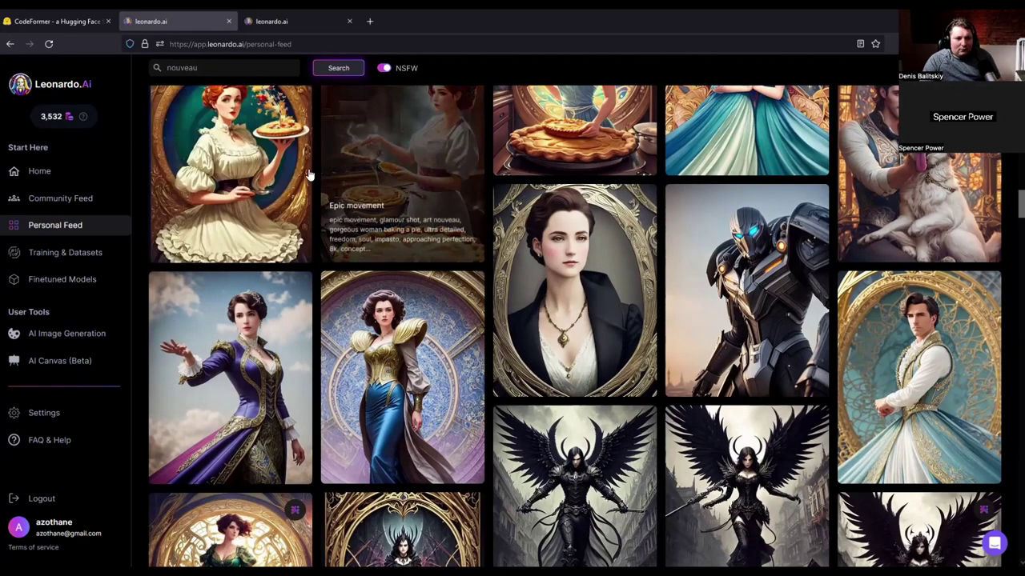
Replace the 'nouveau' search with 'sorcer' and browse the results
double_click(244, 72)
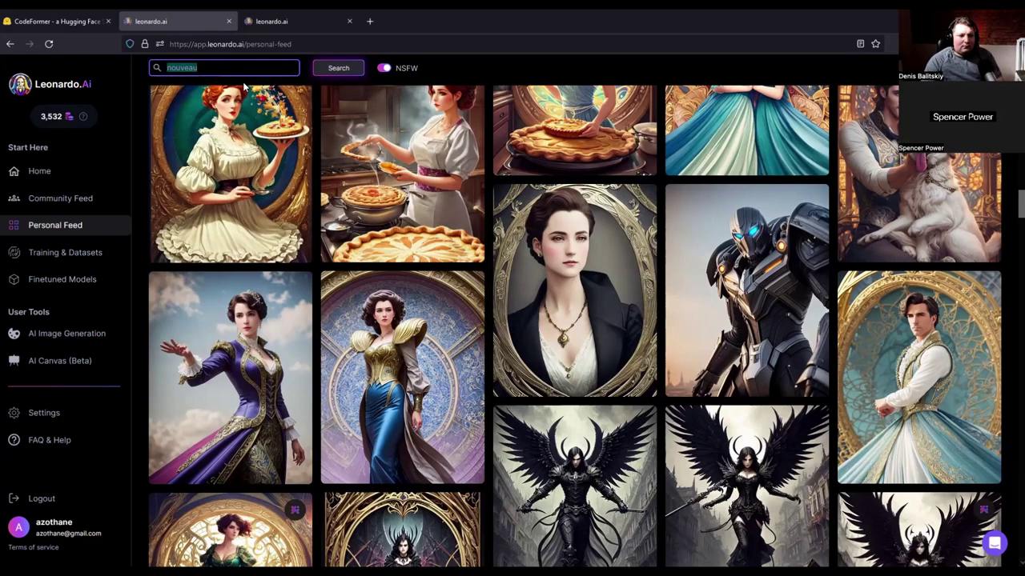
type("scor")
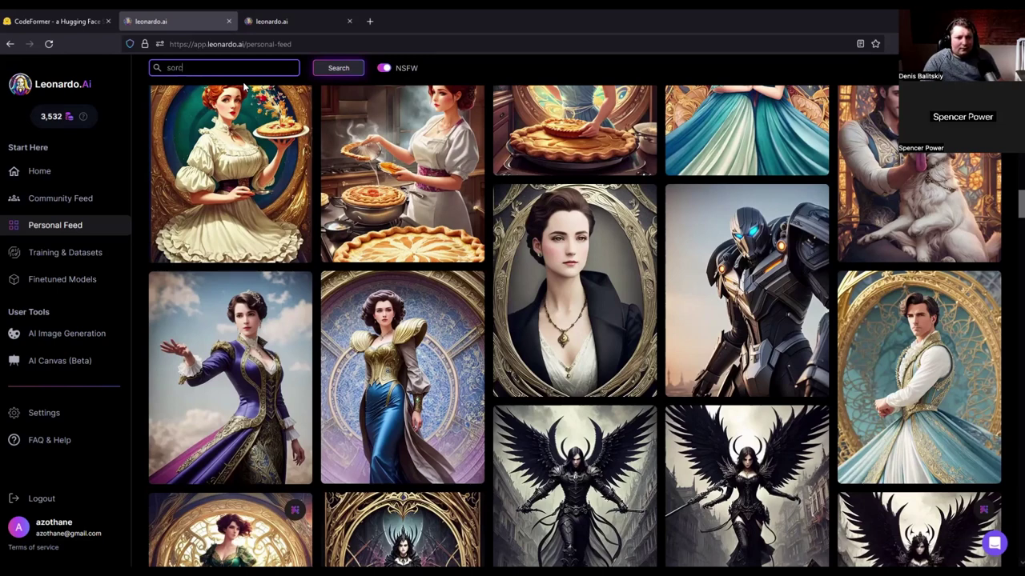
key("Return")
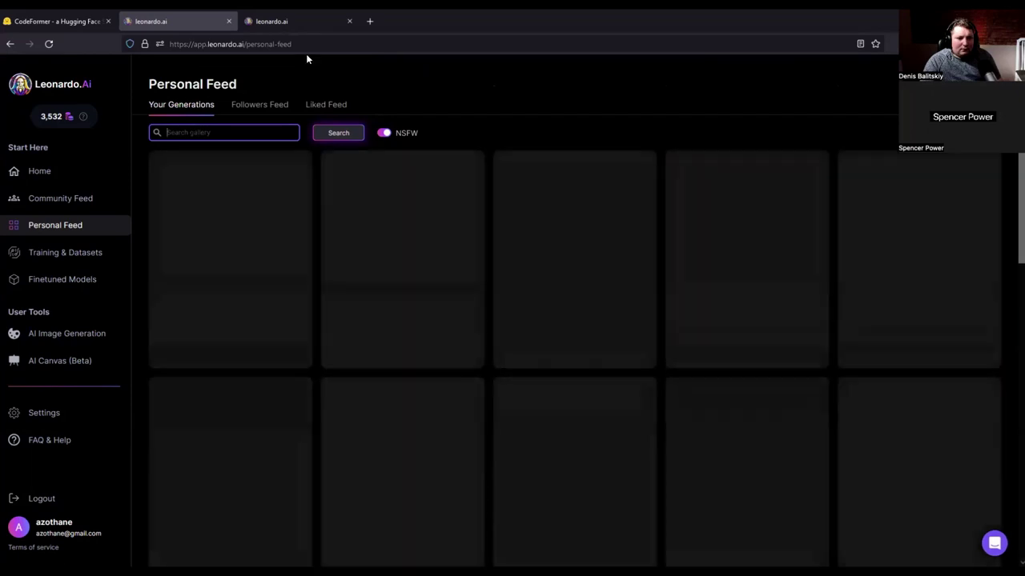
scroll(481, 279, "down", 2)
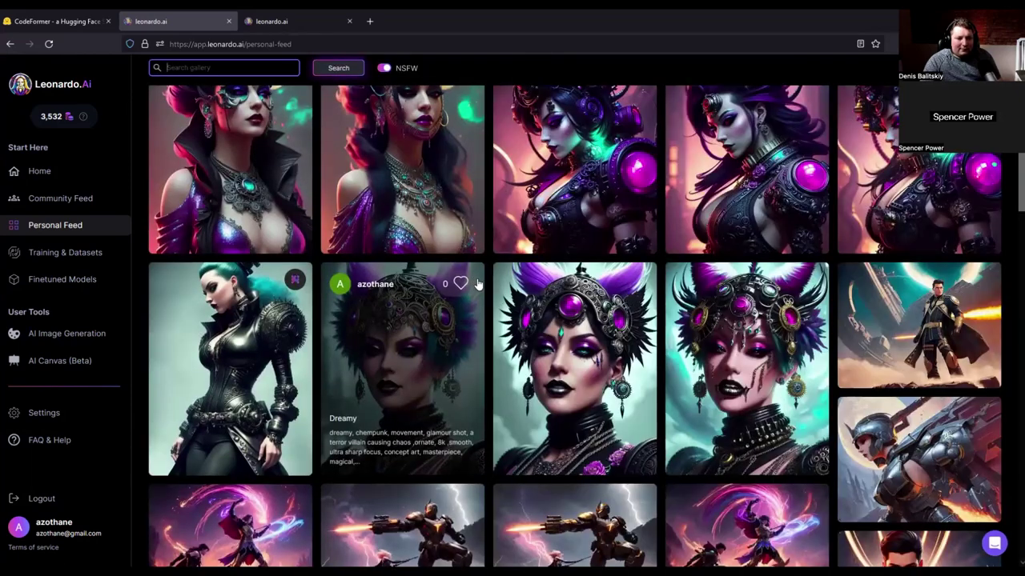
scroll(475, 279, "down", 5)
scroll(476, 277, "down", 15)
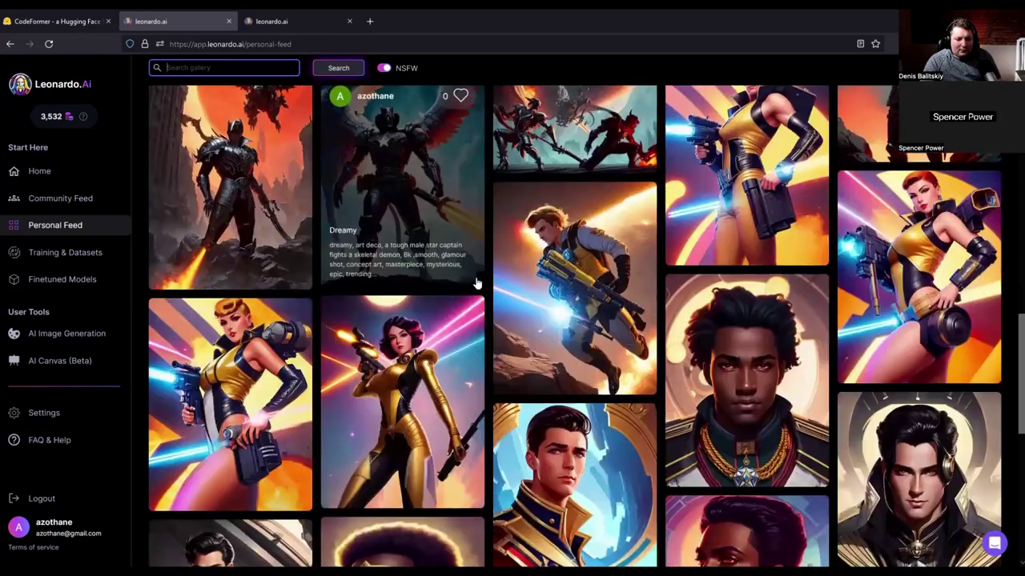
type("sorce")
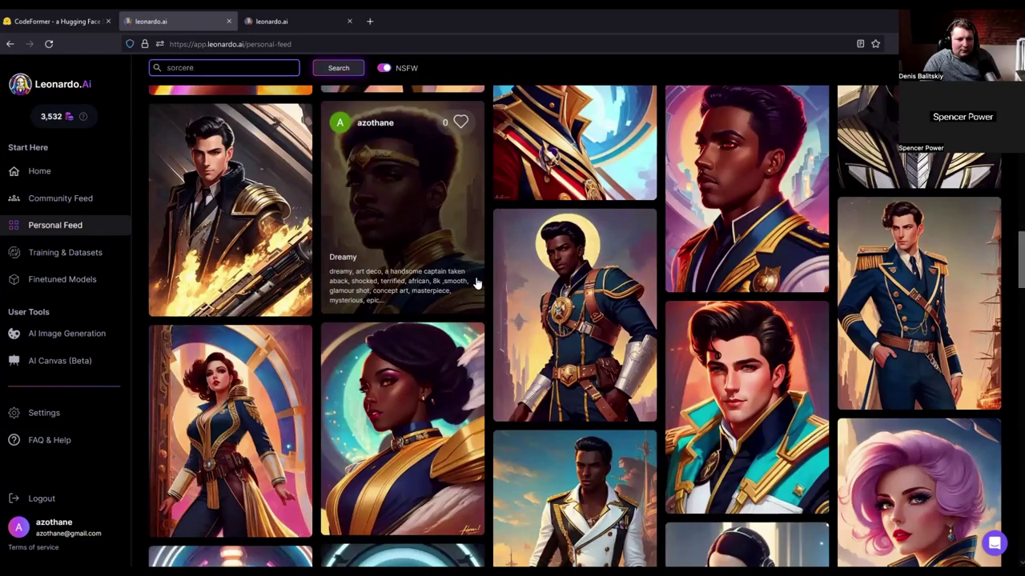
type("re")
key("BackSpace")
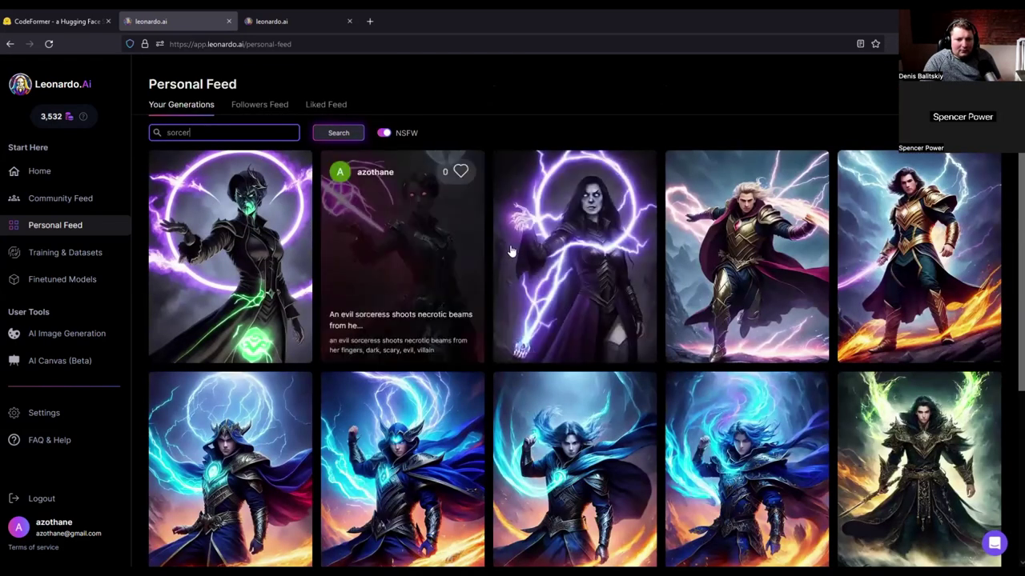
View the evil sorceress image's details and its neighbouring generation, then close them
left_click(447, 250)
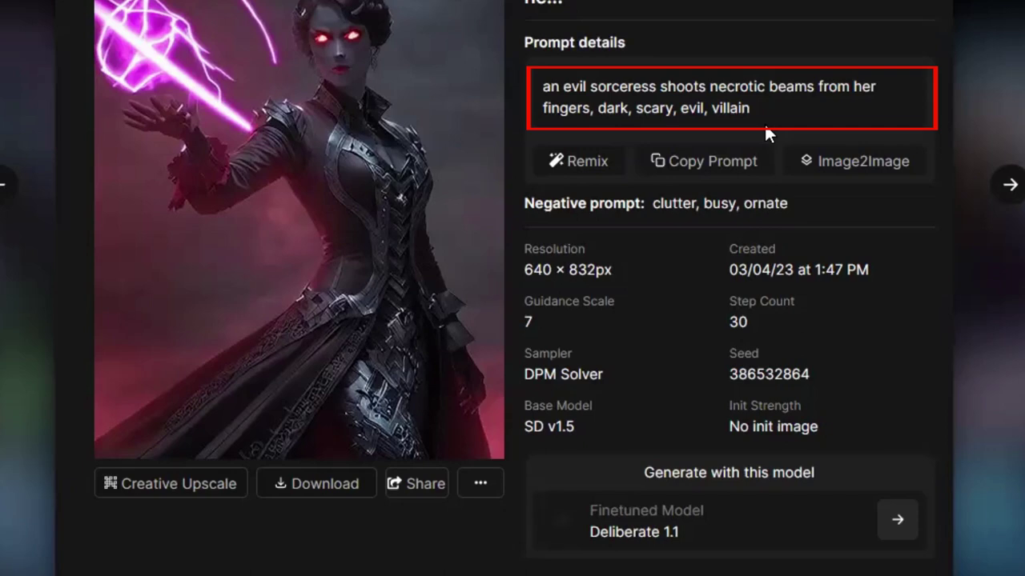
left_click(3, 187)
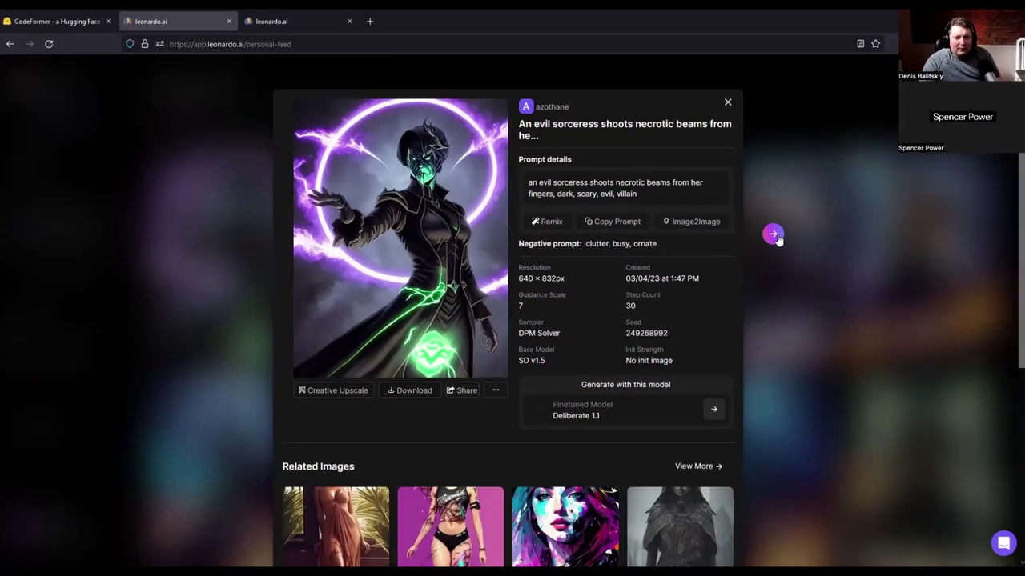
left_click(727, 101)
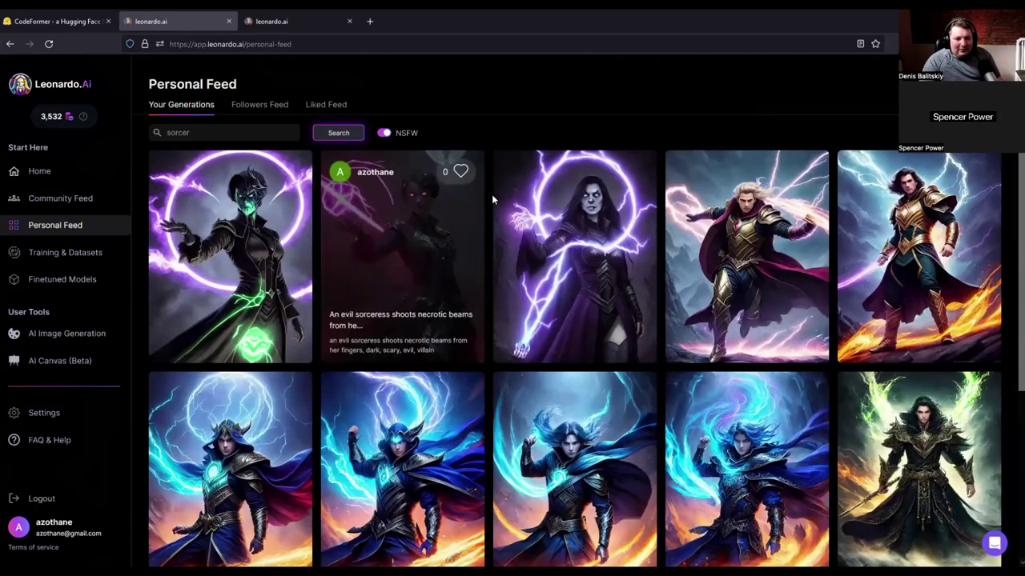
scroll(488, 216, "down", 3)
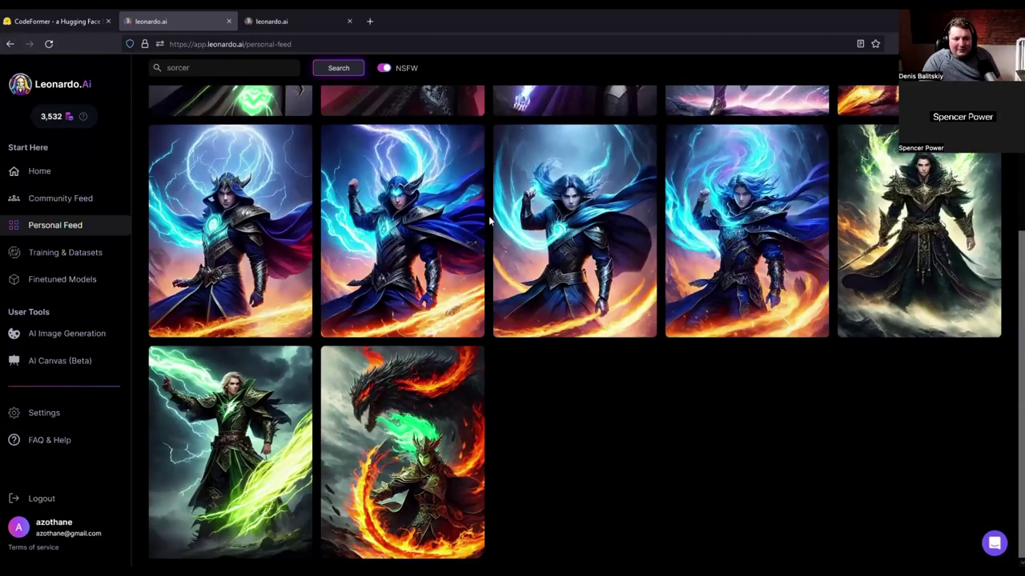
Replace the 'sorcer' search with 'queen' and scroll the results
scroll(189, 119, "up", 3)
double_click(225, 134)
type("queen")
key("Return")
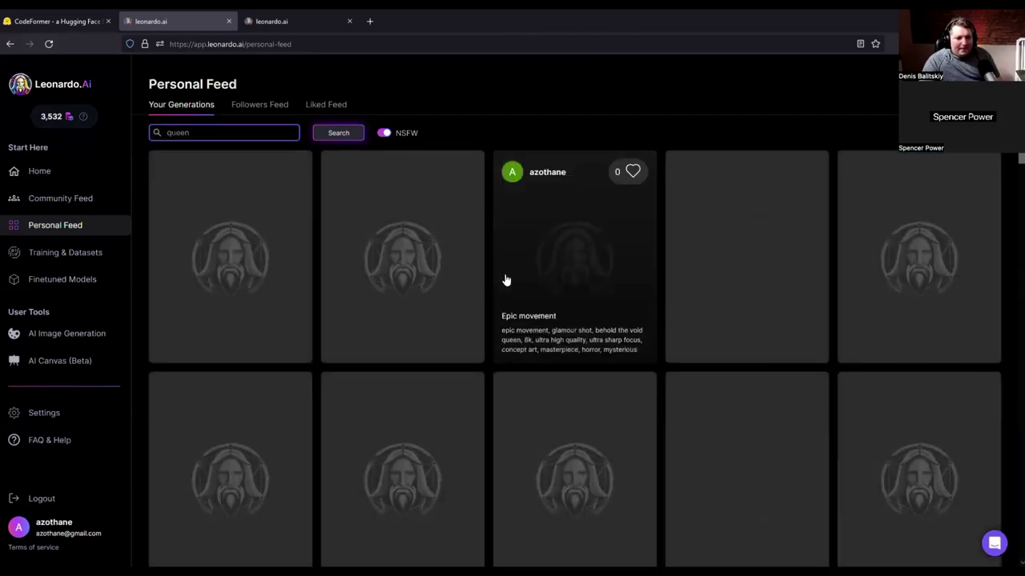
scroll(449, 304, "down", 6)
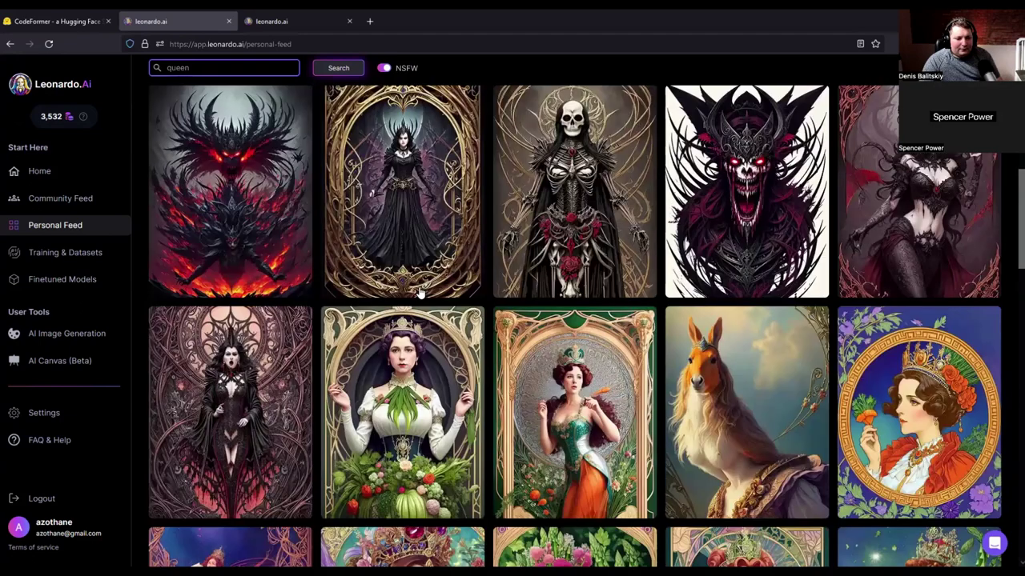
scroll(420, 294, "down", 2)
View the vegetable queen's details, rerun the search, then view the demonic and futuristic queens
left_click(420, 293)
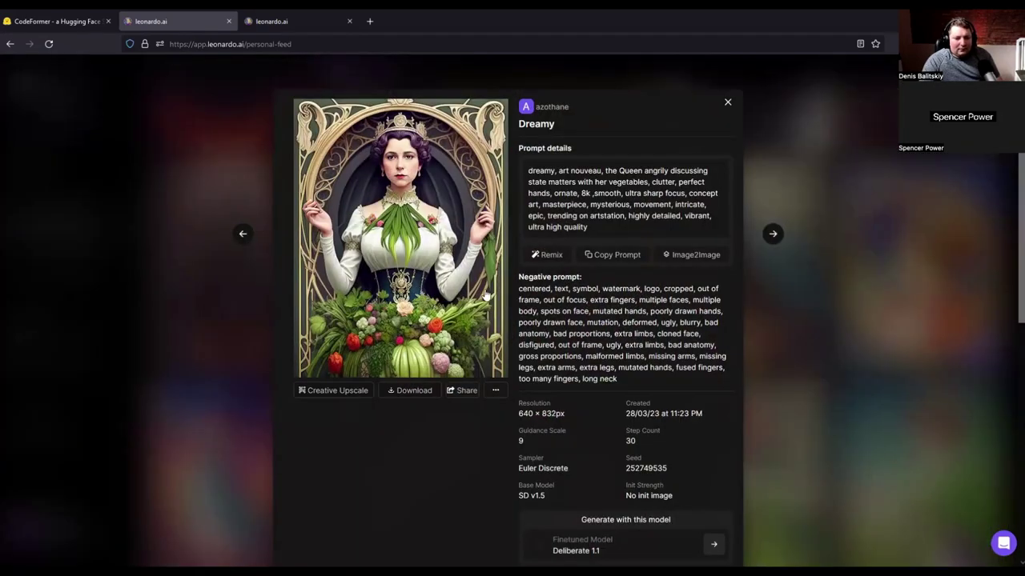
left_click(854, 293)
left_click(250, 75)
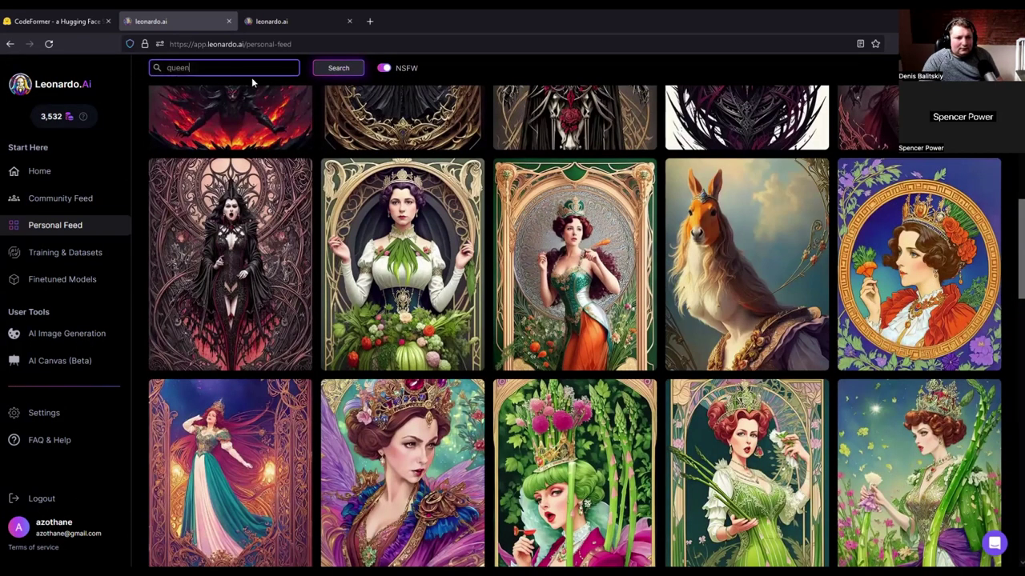
scroll(312, 194, "up", 1)
key("Return")
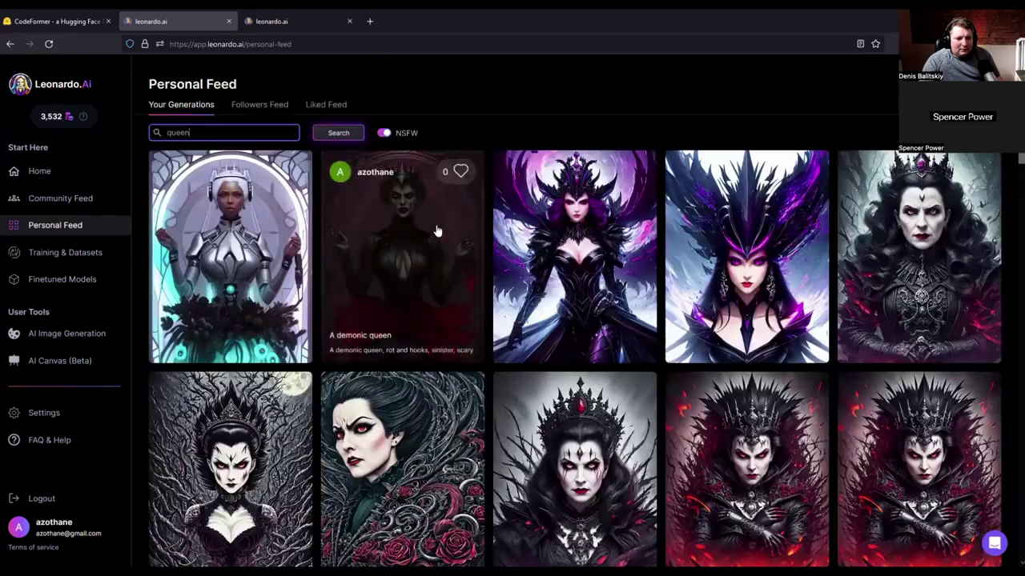
left_click(437, 233)
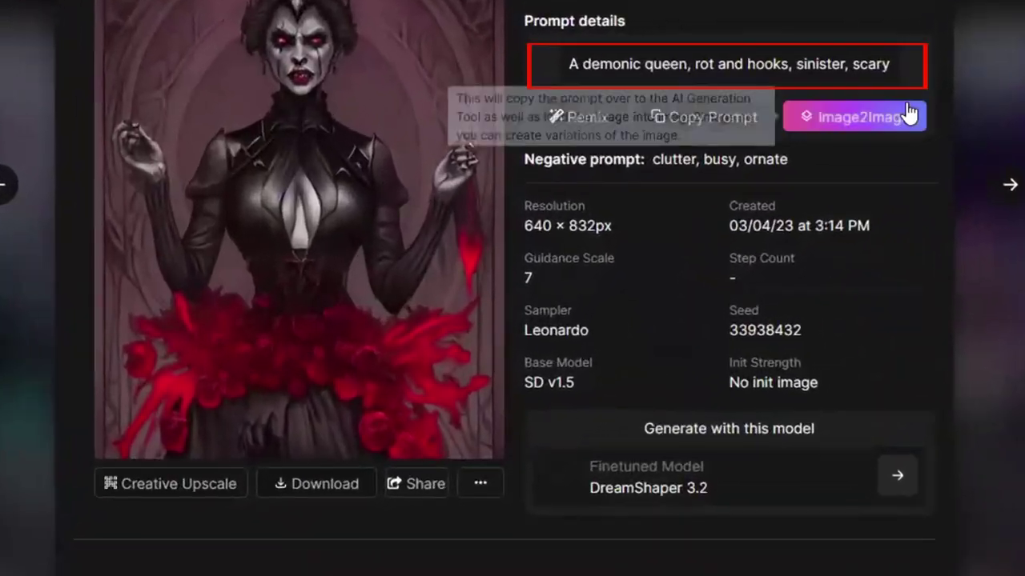
left_click(16, 187)
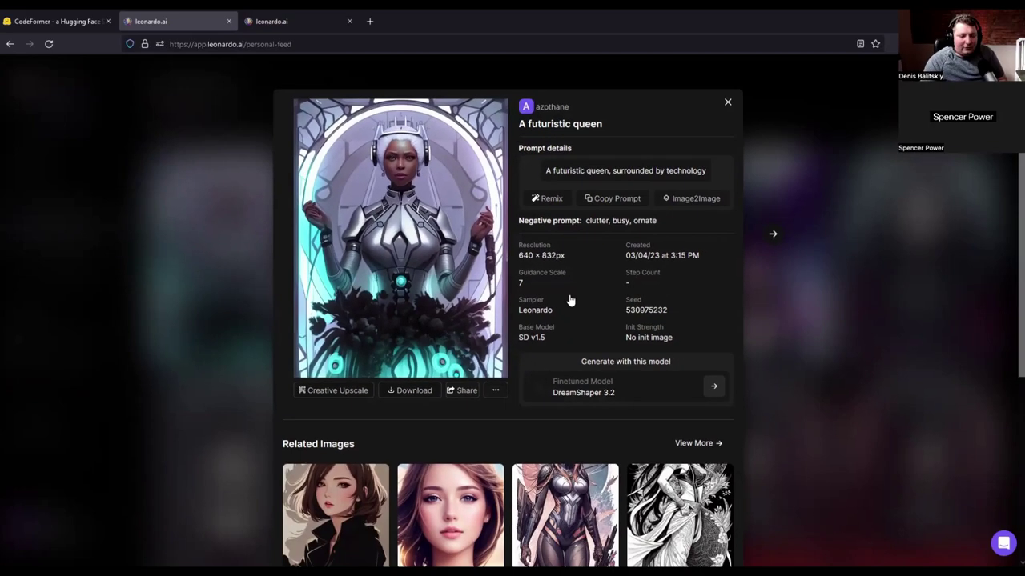
Send the Dreamy vegetable queen image to the generation tool as its init image
key("Escape")
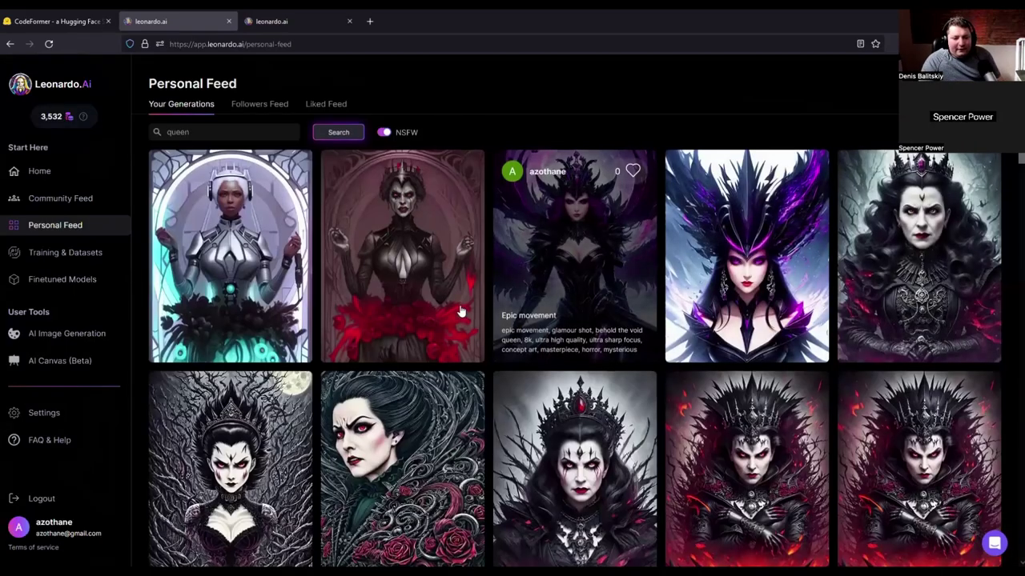
scroll(464, 325, "down", 3)
scroll(462, 324, "down", 5)
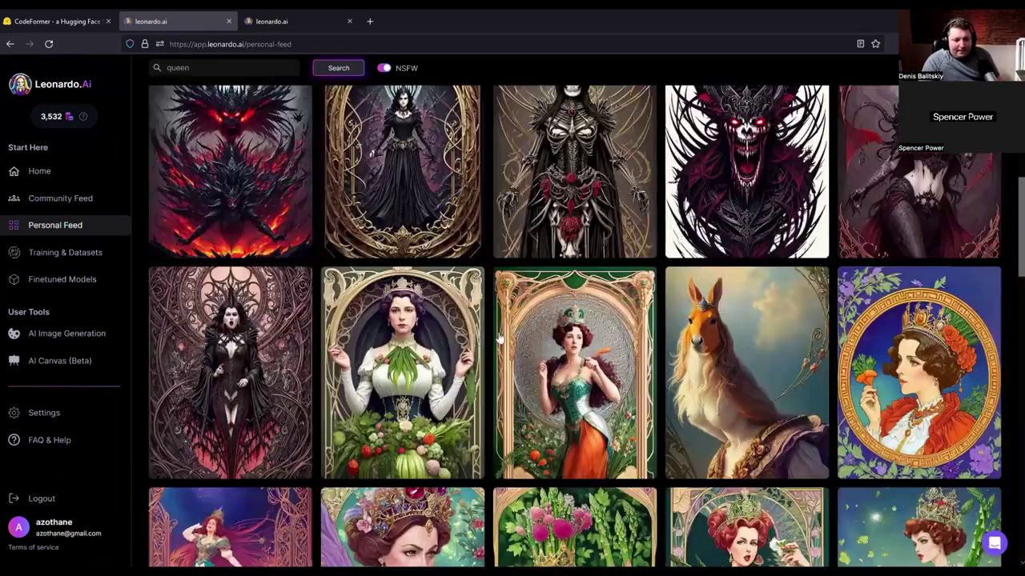
scroll(440, 408, "down", 2)
scroll(439, 408, "down", 3)
scroll(440, 408, "up", 5)
left_click(439, 401)
left_click(701, 255)
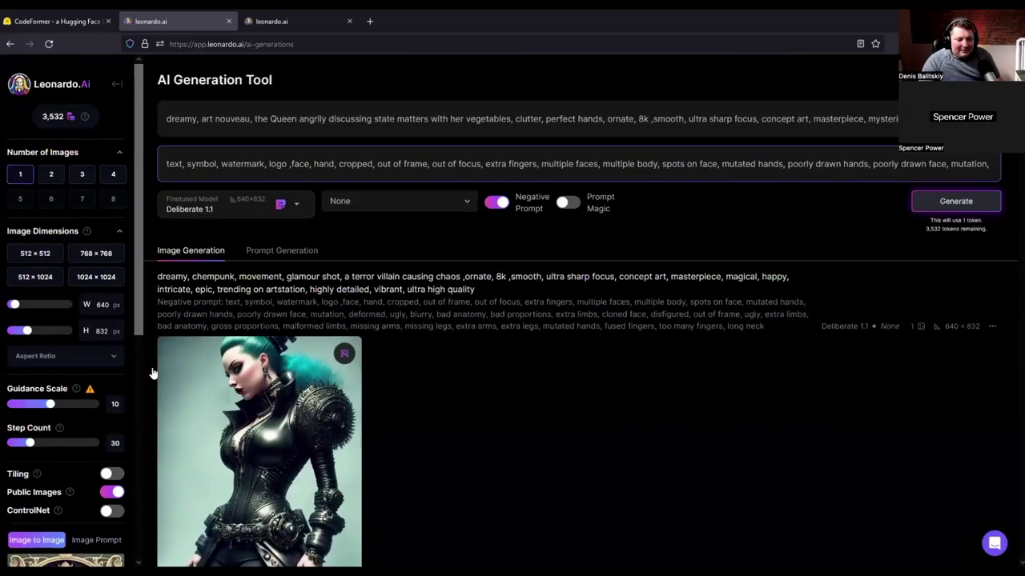
Enable ControlNet in Depth to Image mode and set Init Strength to 0.7
scroll(80, 416, "down", 3)
left_click(111, 382)
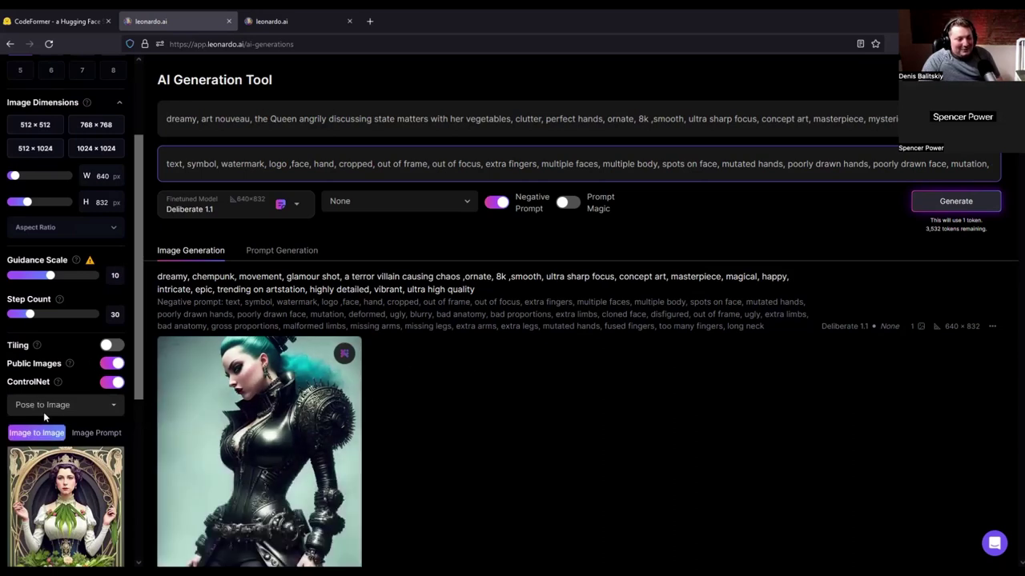
scroll(72, 302, "down", 5)
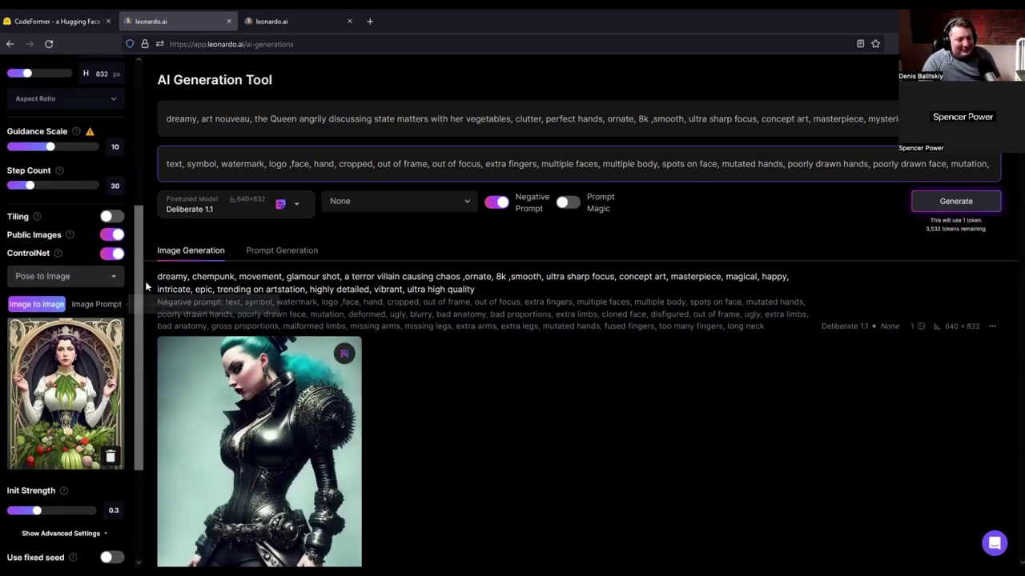
left_click(102, 280)
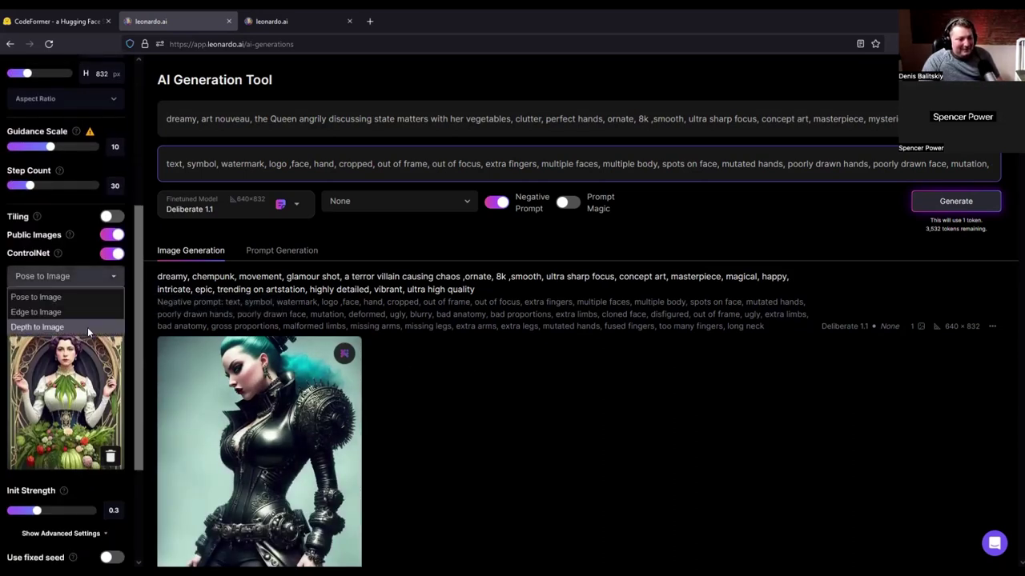
left_click(87, 328)
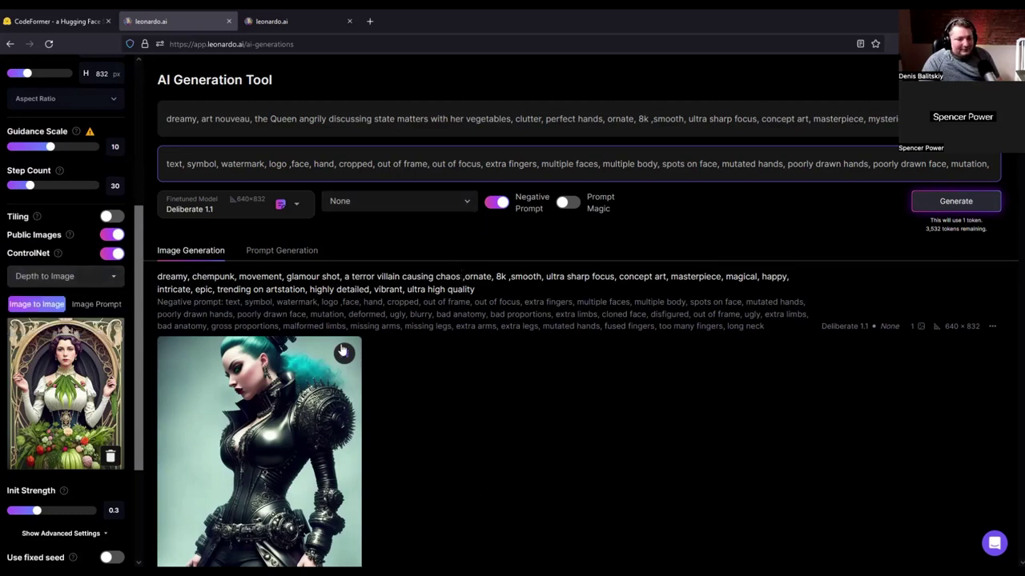
left_click_drag(36, 510, 79, 510)
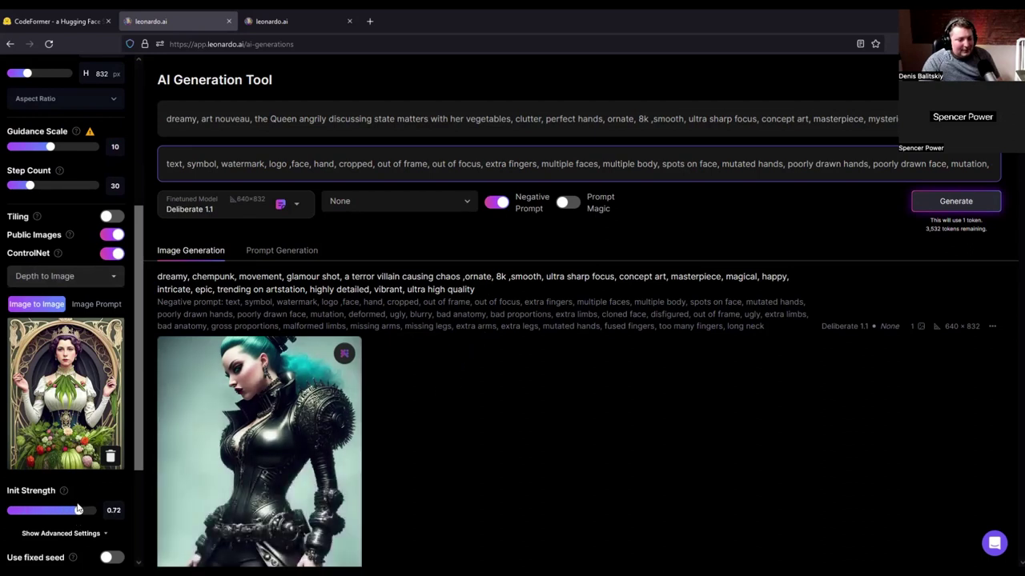
left_click_drag(79, 511, 76, 511)
double_click(241, 164)
Turn off the negative prompt and generate from the prompt 'an evil villain crackling with energy'
left_click(500, 203)
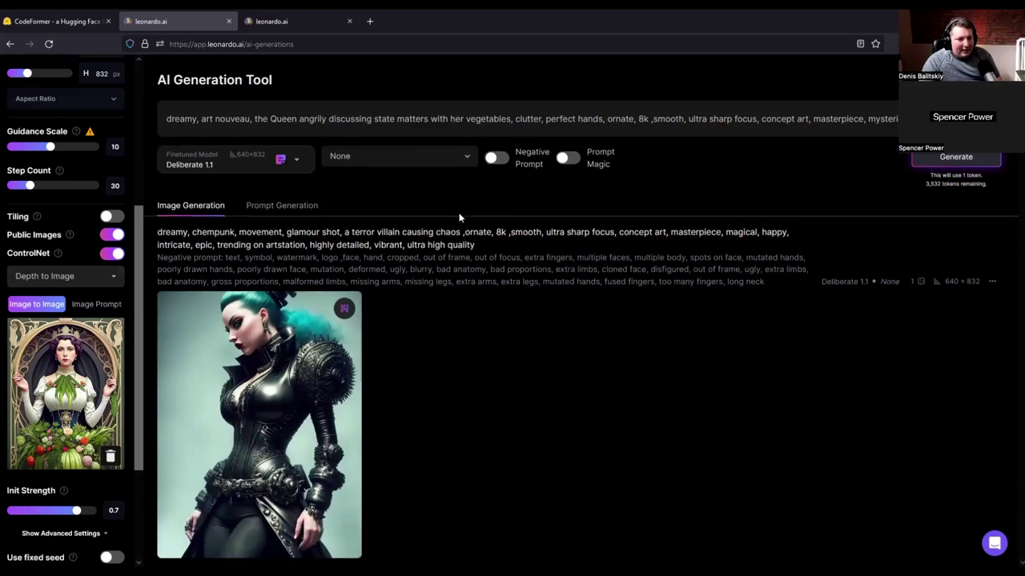
triple_click(386, 119)
key("BackSpace")
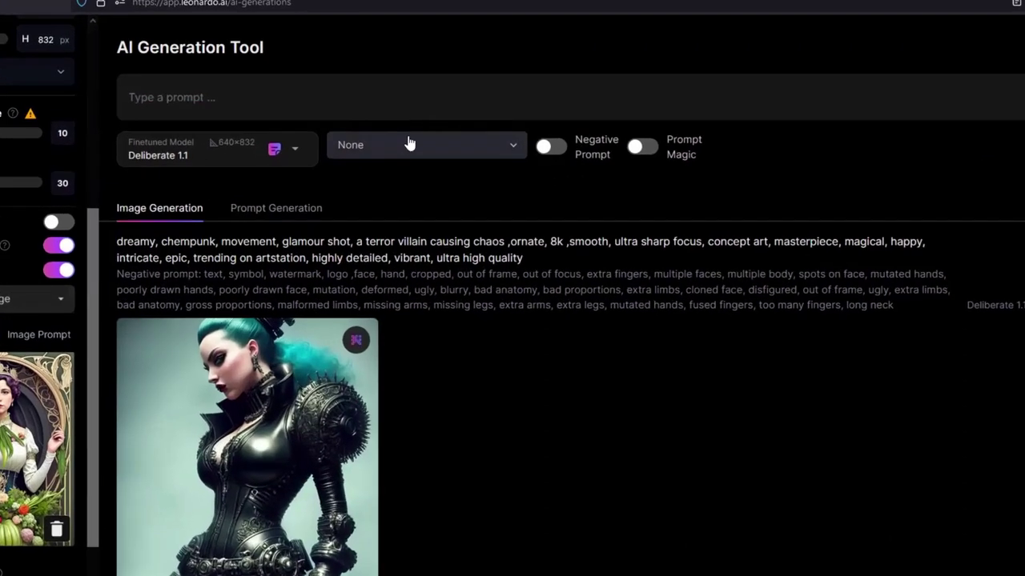
type("an evil ")
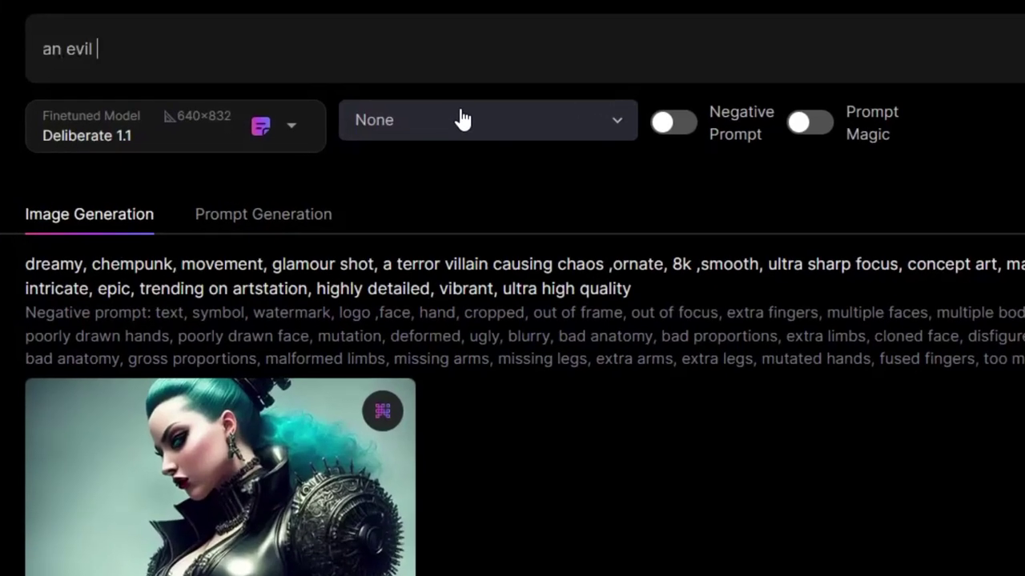
type("villain cr")
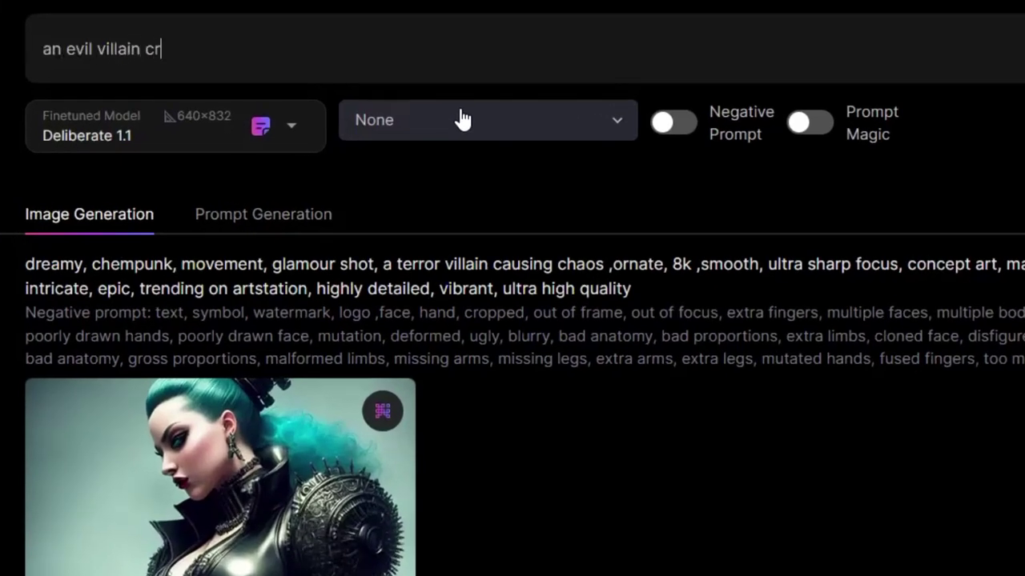
type("ackling with en")
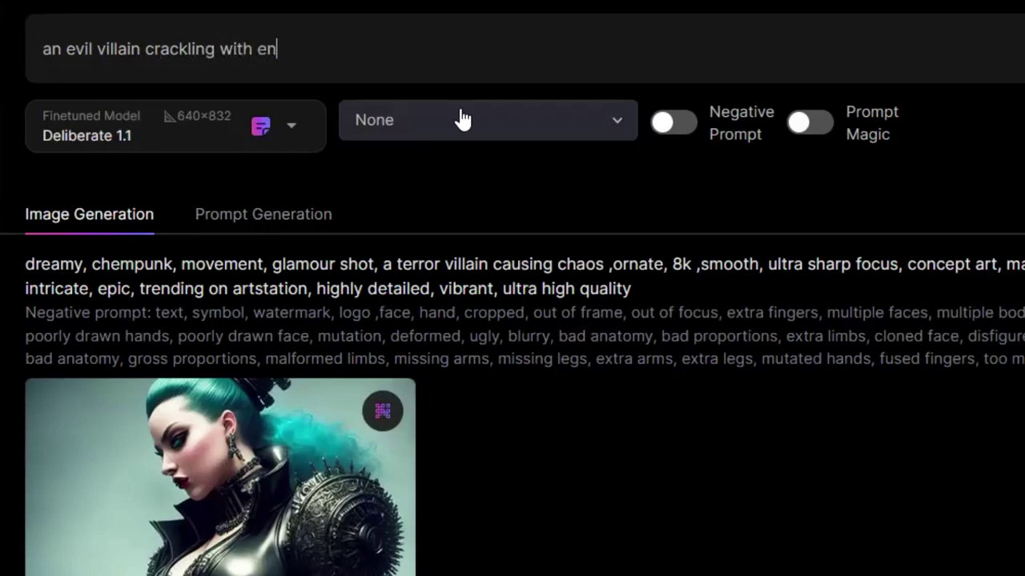
type("ery")
key("BackSpace")
type("gy")
key("Return")
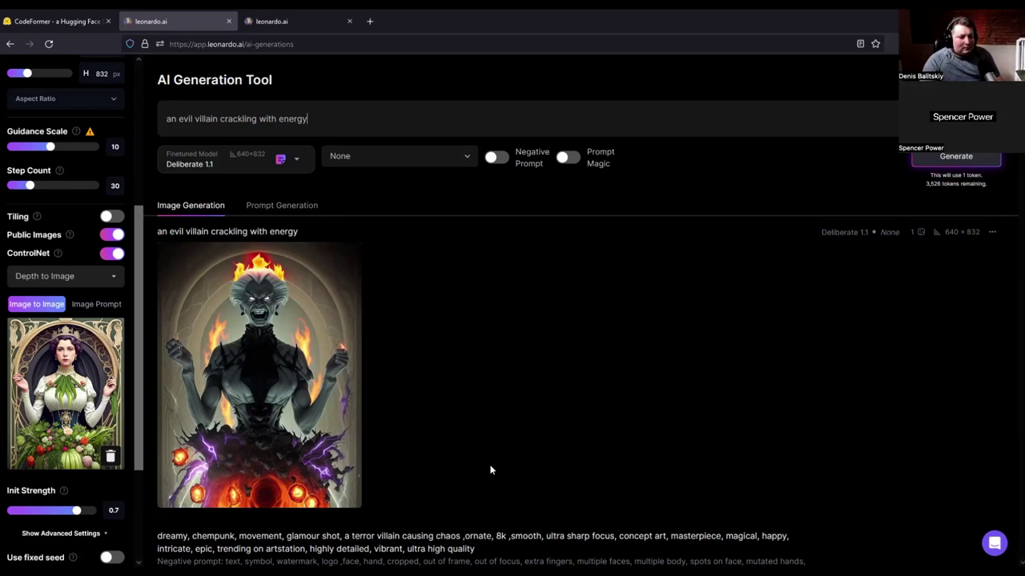
left_click(306, 360)
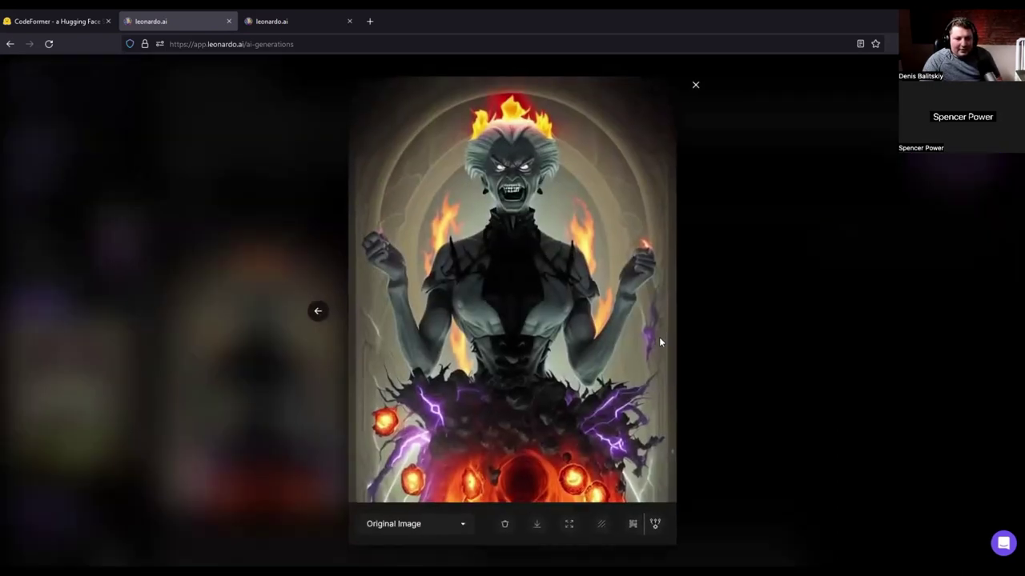
left_click(734, 326)
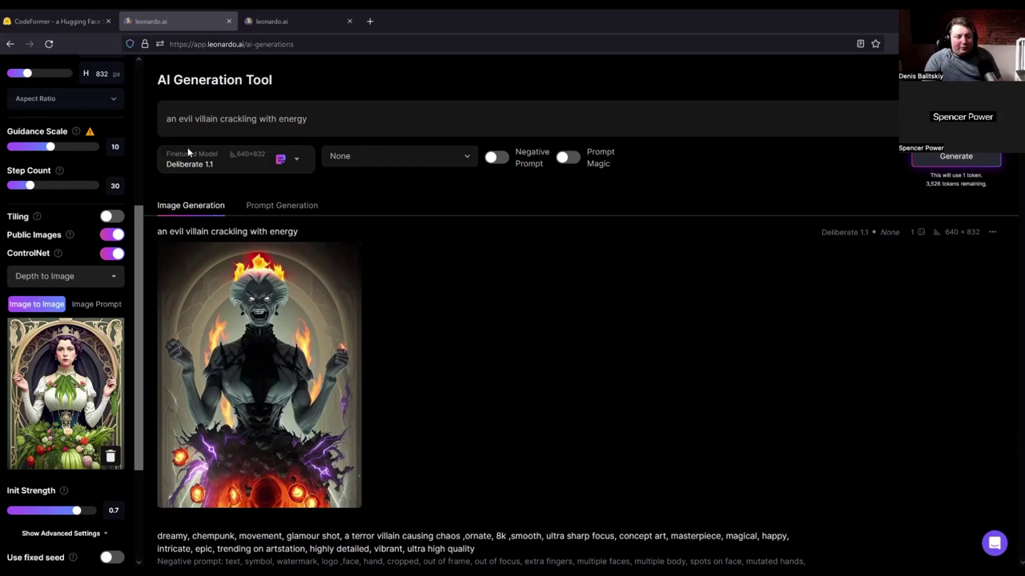
scroll(85, 240, "up", 3)
Return home, open the Personal Feed and search the gallery for corgi
left_click(119, 84)
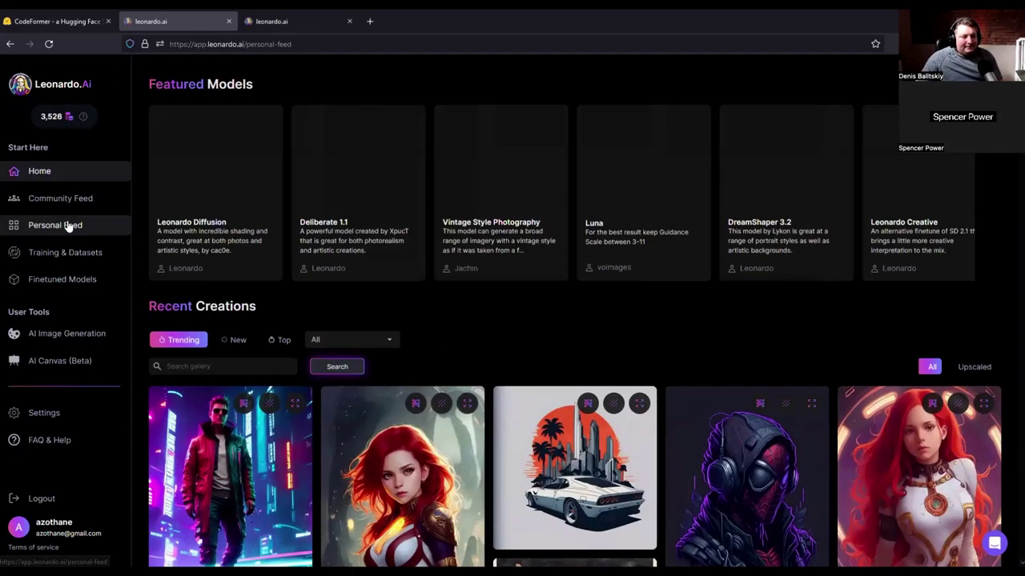
left_click(67, 224)
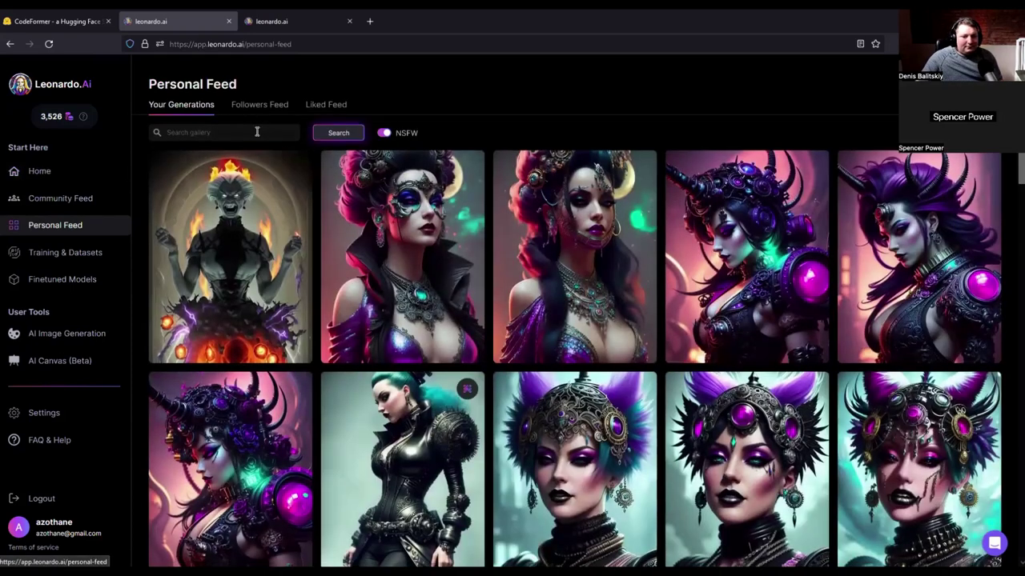
left_click(257, 137)
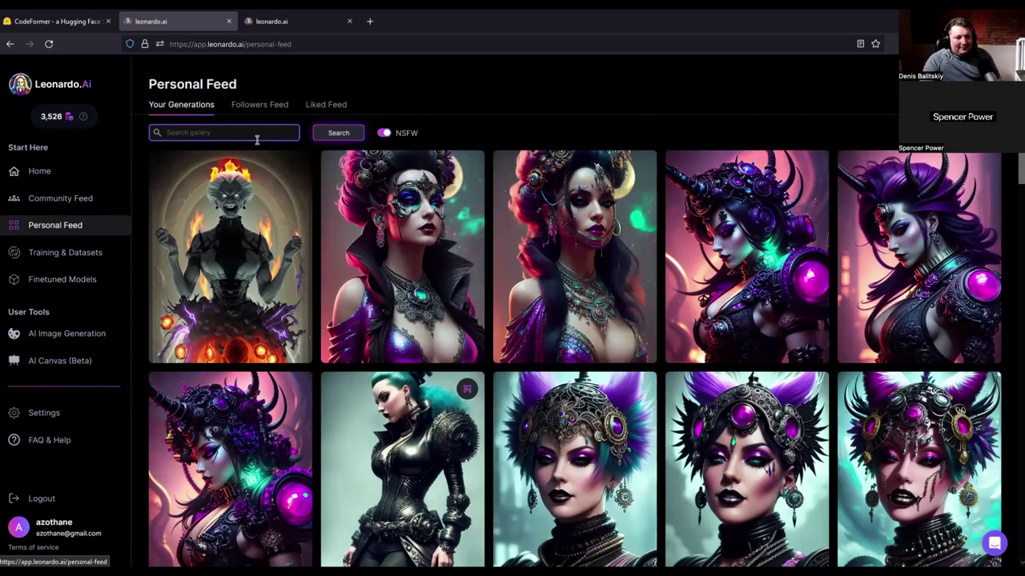
type("cog")
type("gi")
key("Return")
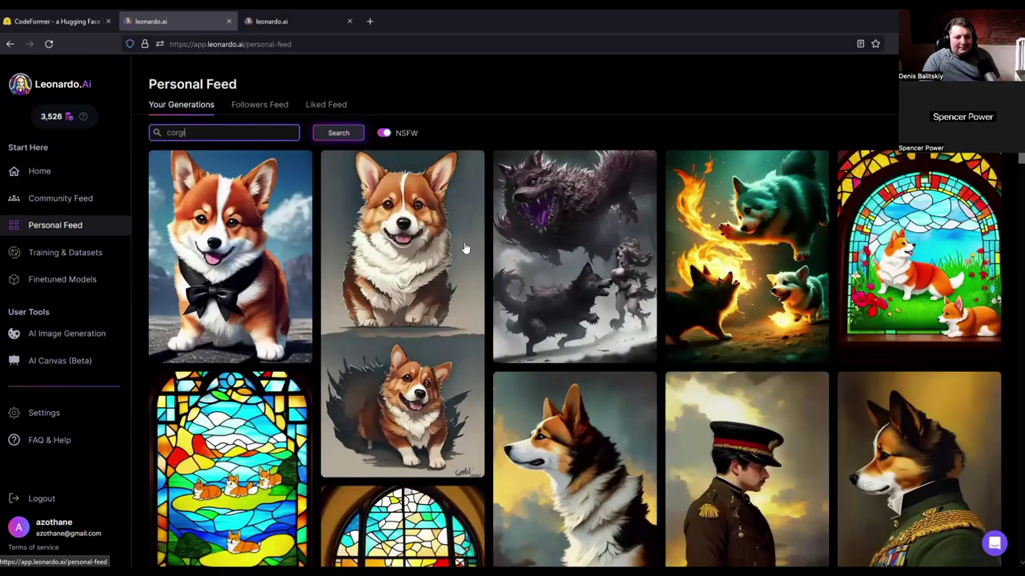
View the armored corgi's 'Epic combat movement' details, then close them
scroll(492, 274, "down", 5)
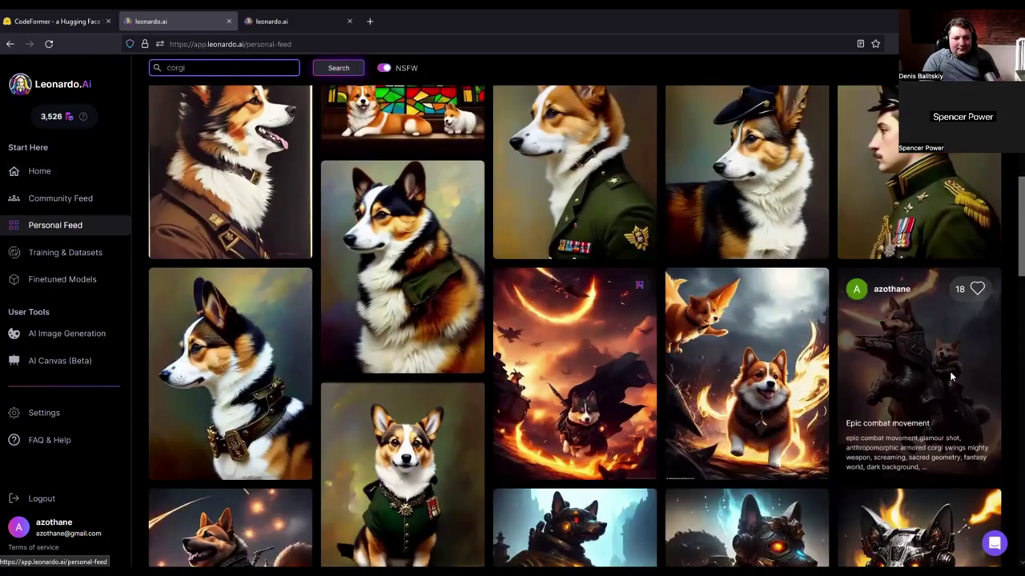
left_click(949, 371)
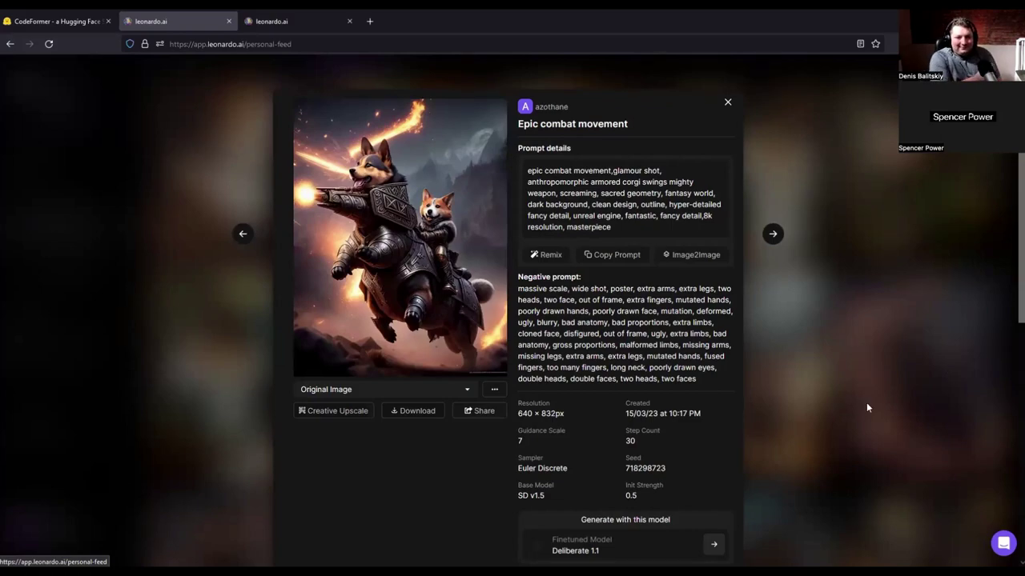
left_click(882, 388)
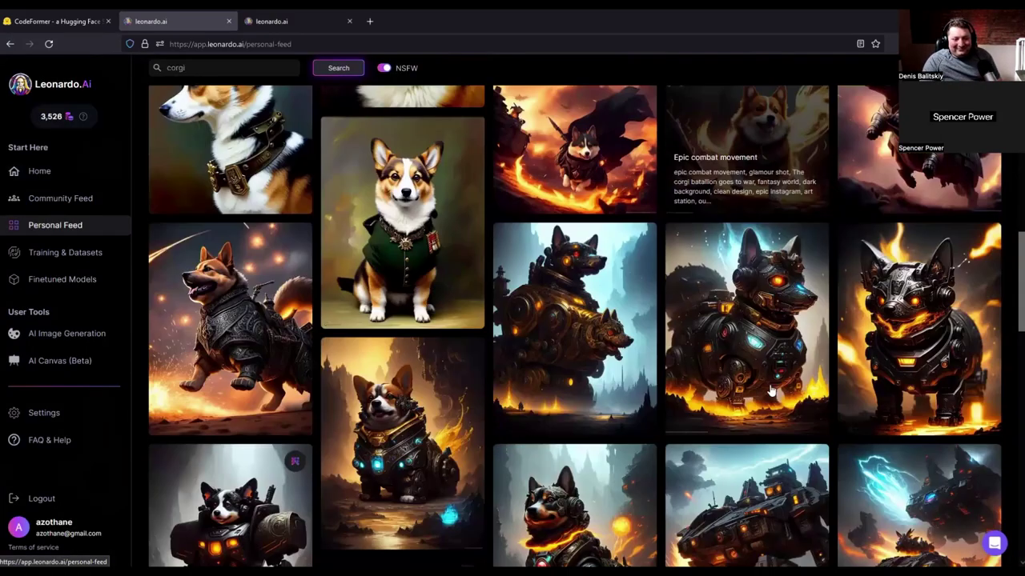
Browse the corgi results and view the 'Jrpg portrait of a corgi' details, then close them
scroll(775, 390, "down", 15)
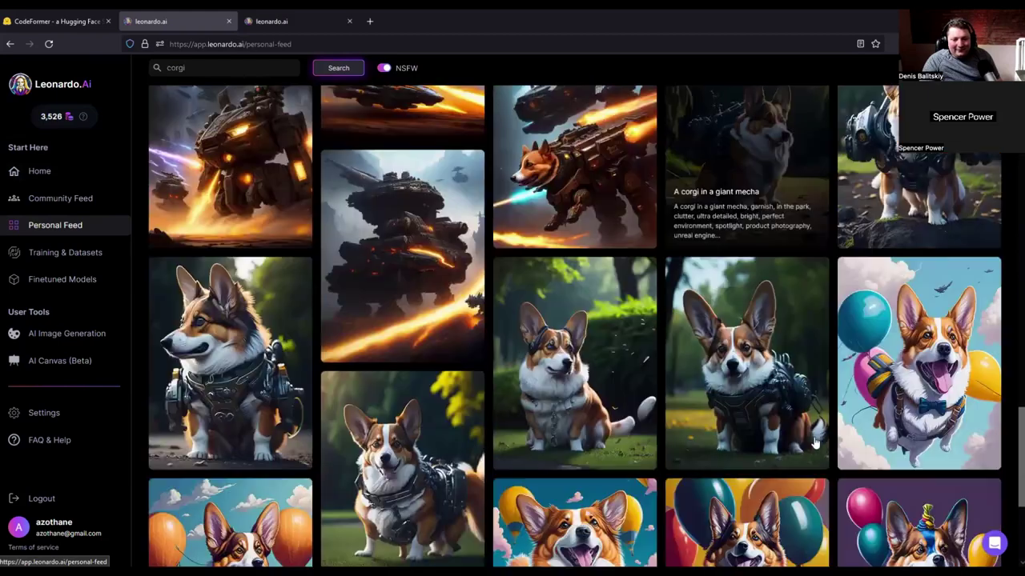
scroll(829, 420, "down", 5)
scroll(830, 420, "up", 3)
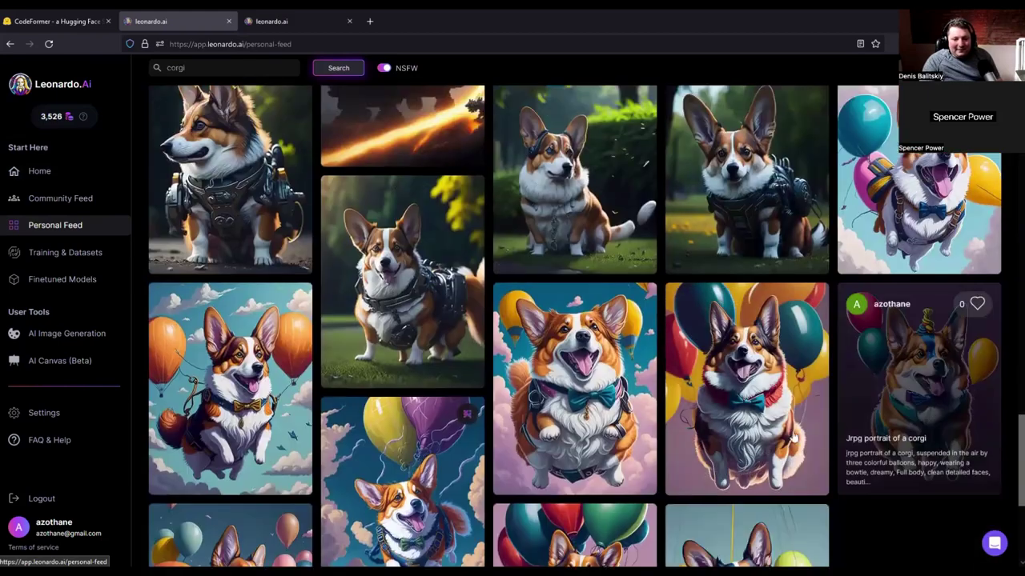
scroll(793, 437, "down", 3)
left_click(450, 397)
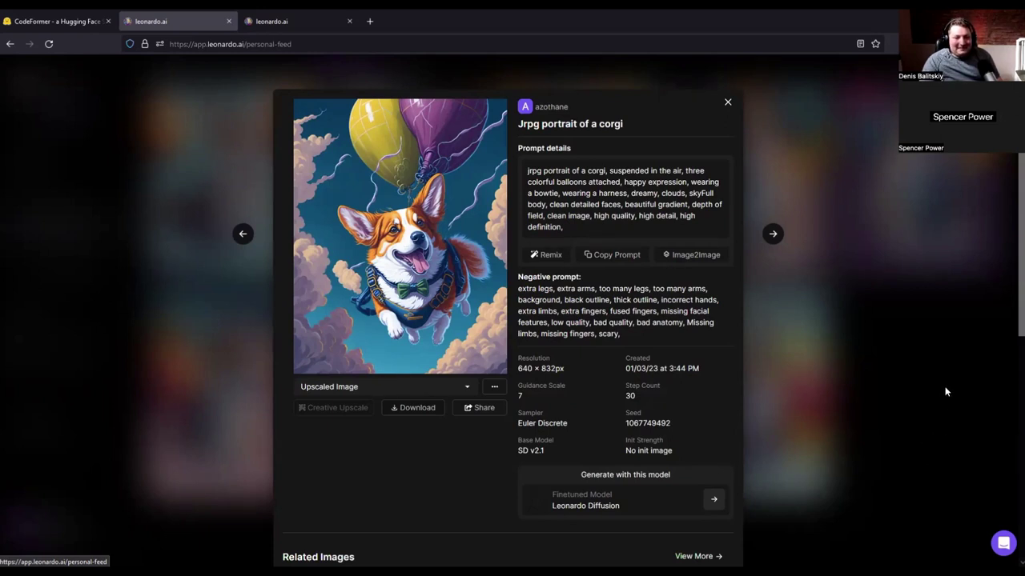
left_click(272, 89)
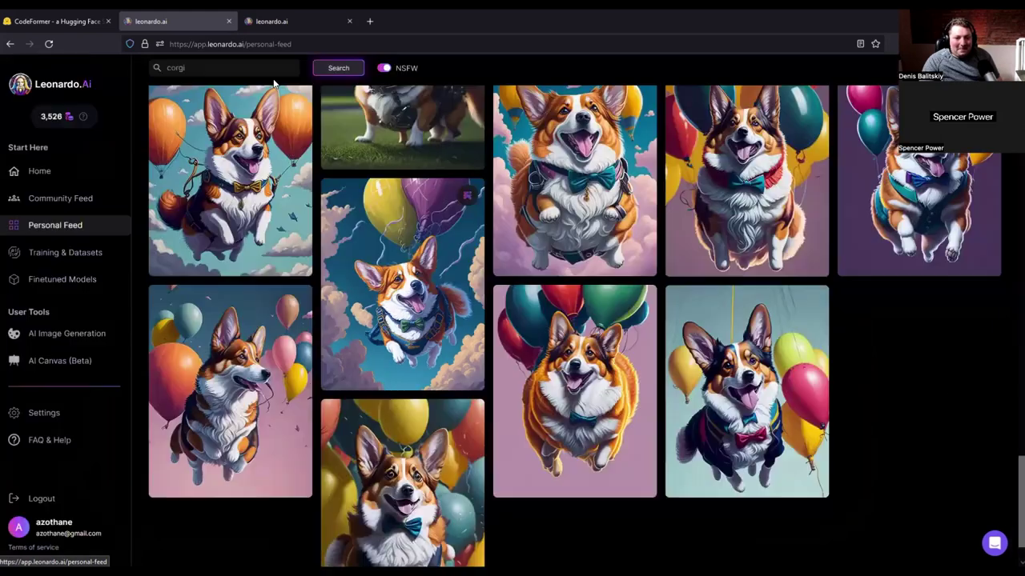
Replace the corgi search term with 'rose' and run the search
key("BackSpace")
type("rose")
key("Return")
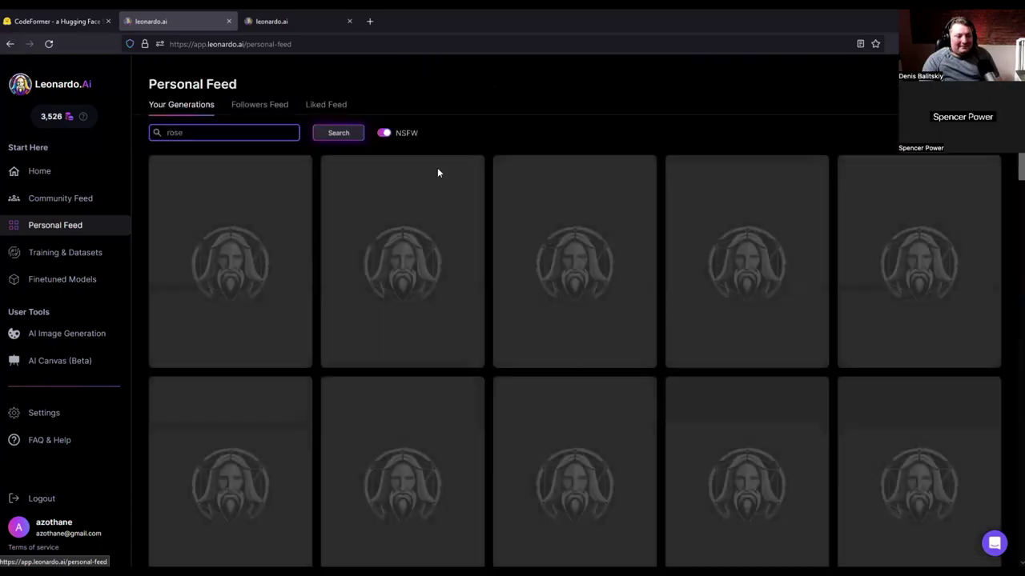
Inspect the gilded rose generation's prompt details, close them, and return to the feed's top
scroll(487, 279, "down", 2)
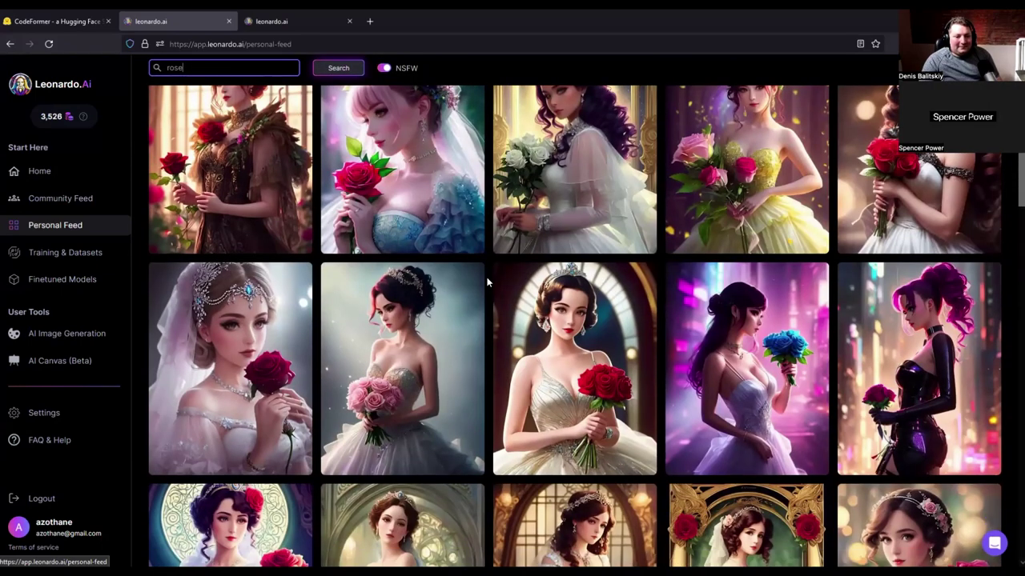
scroll(487, 279, "down", 5)
scroll(494, 302, "down", 3)
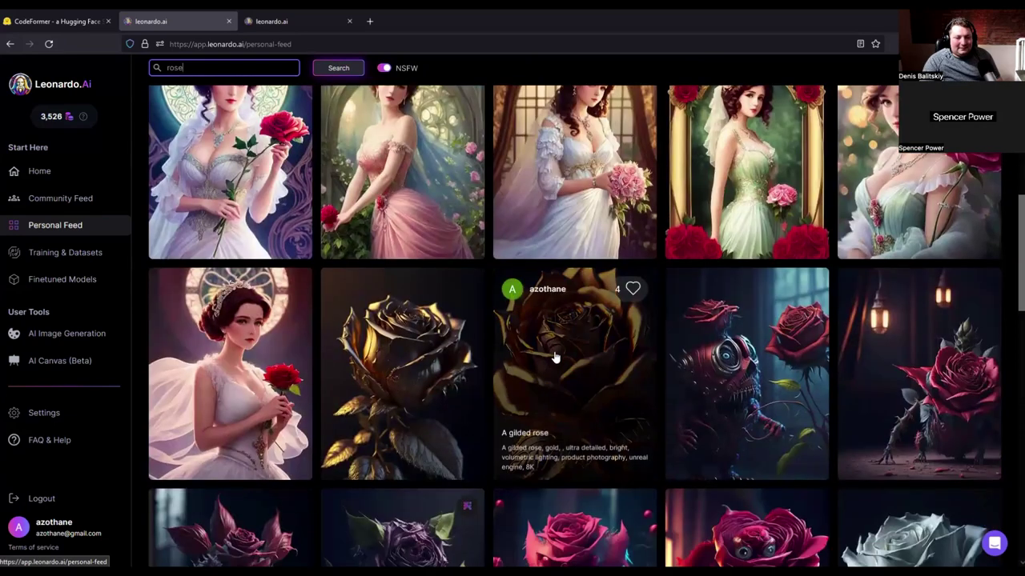
left_click(554, 352)
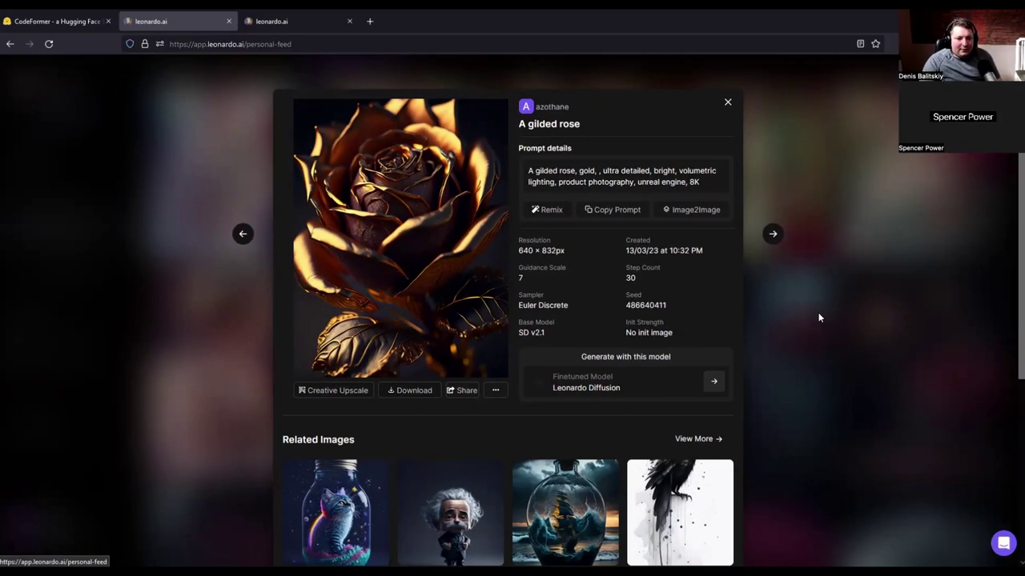
left_click(818, 318)
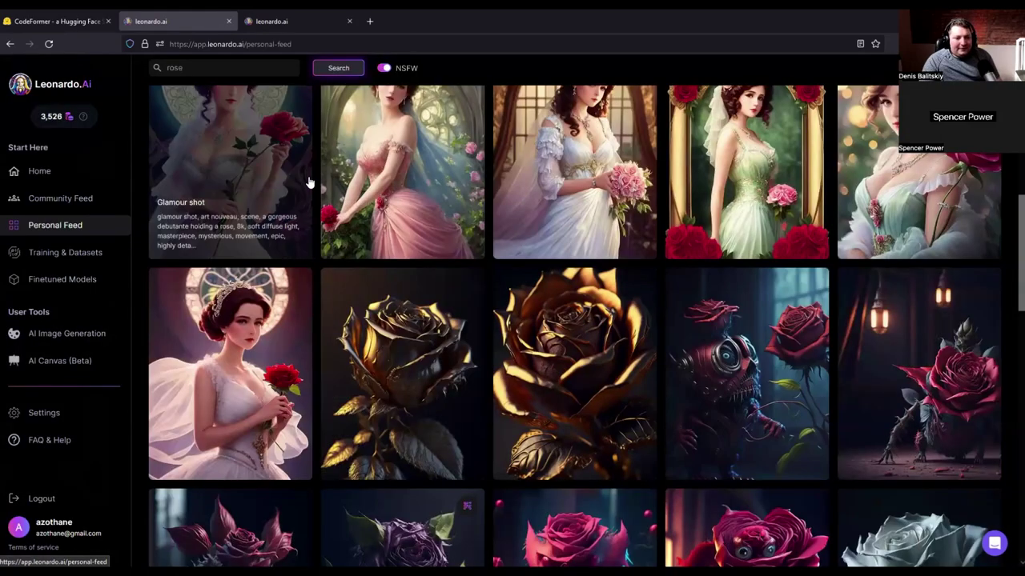
scroll(309, 183, "up", 4)
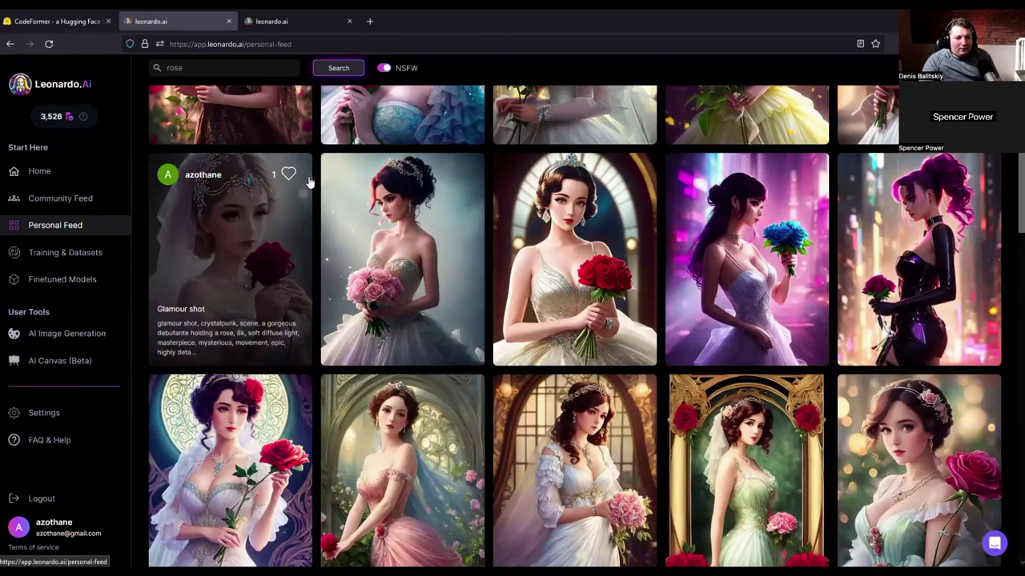
scroll(307, 183, "up", 3)
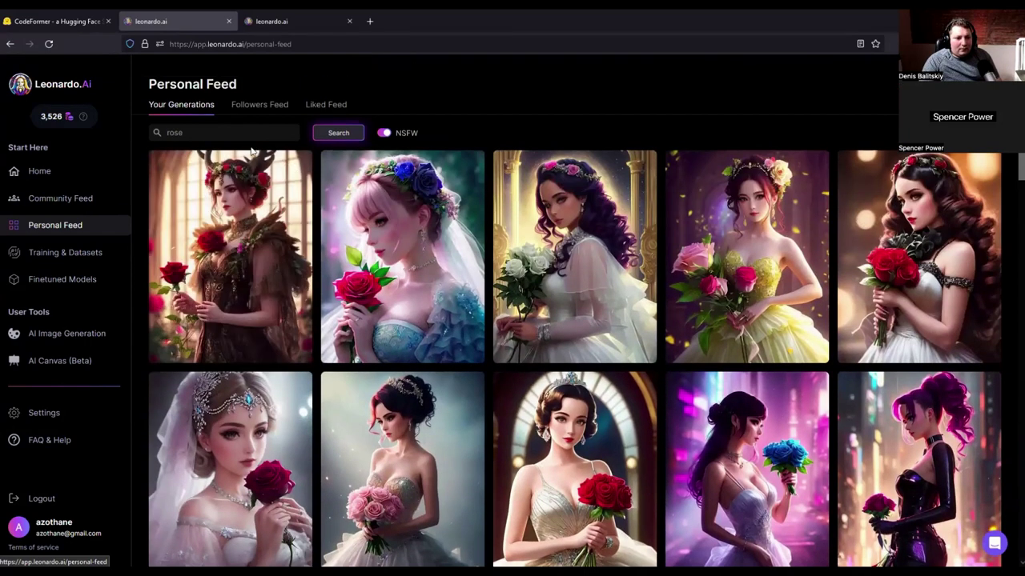
left_click(251, 134)
Search the Personal Feed for 'armor', fixing the misspelled search word
key("BackSpace")
key("BackSpace")
key("BackSpace")
key("BackSpace")
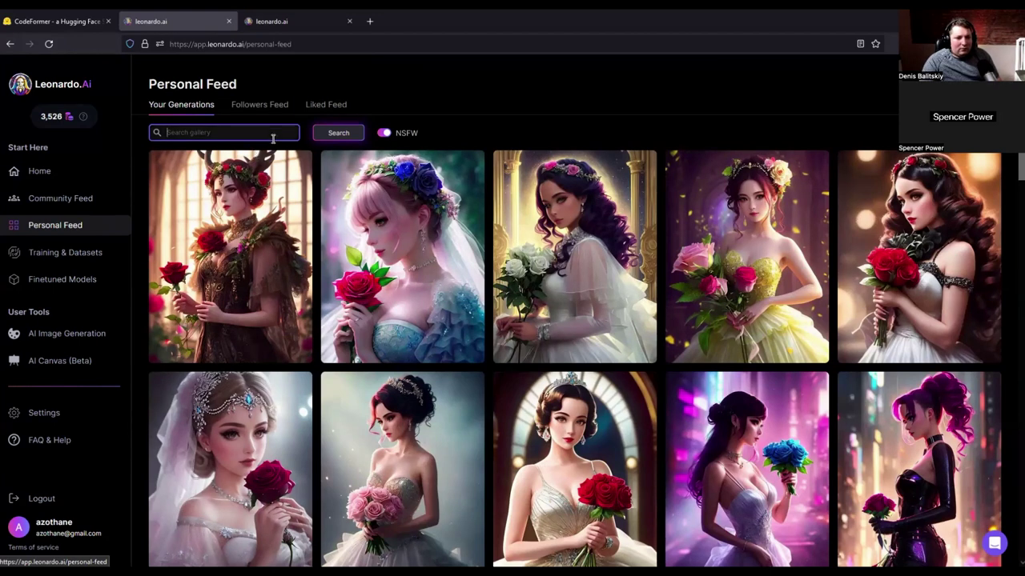
type("aro")
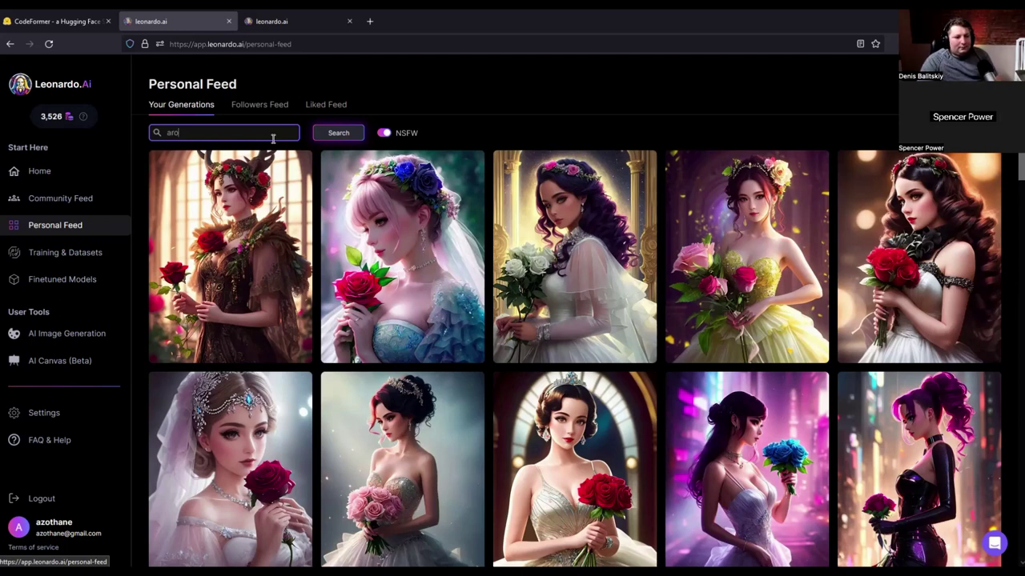
key("BackSpace")
type("mor")
key("Return")
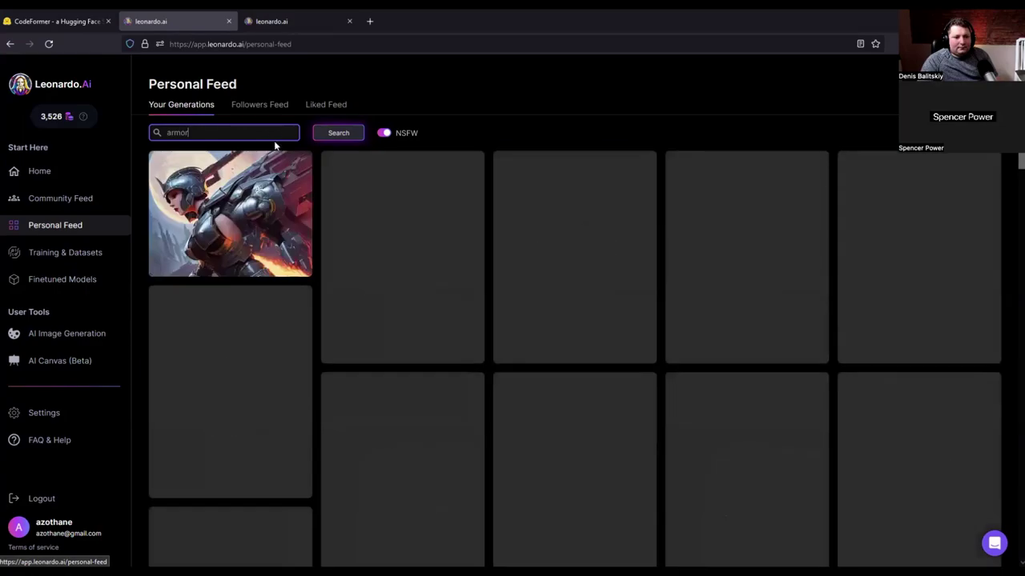
Reload the armor results with NSFW images turned off
scroll(485, 240, "down", 10)
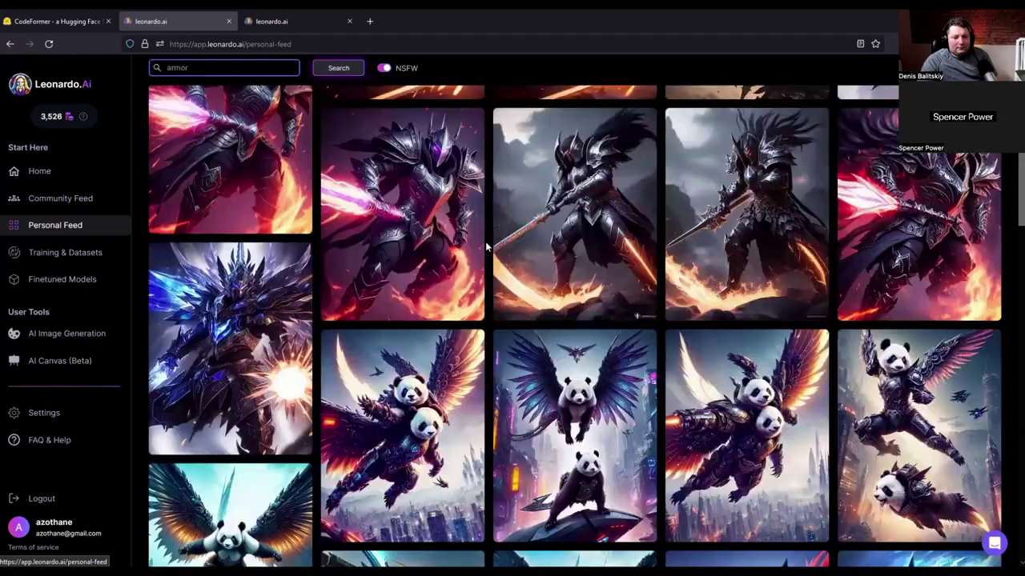
scroll(486, 249, "down", 3)
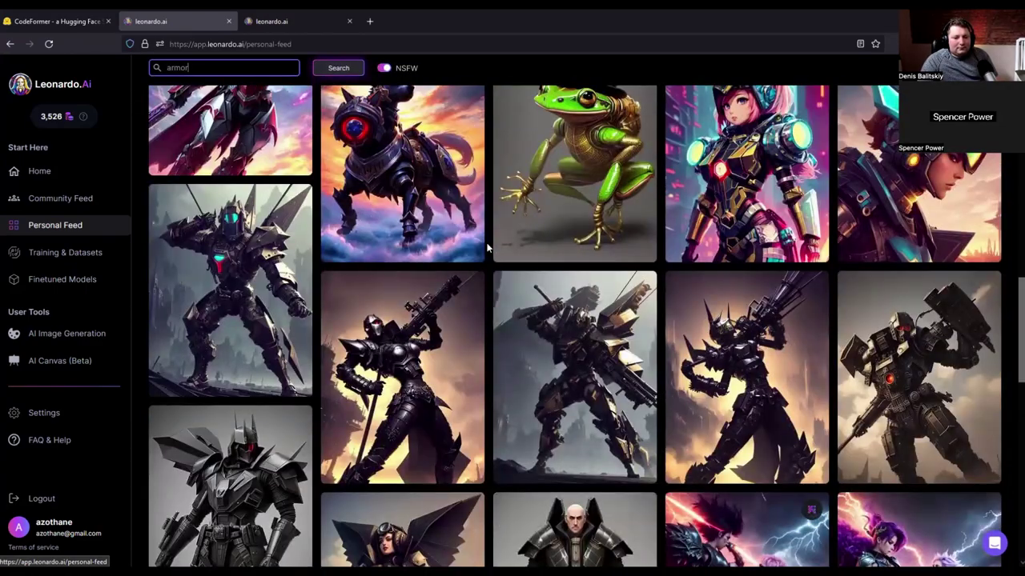
scroll(487, 248, "down", 12)
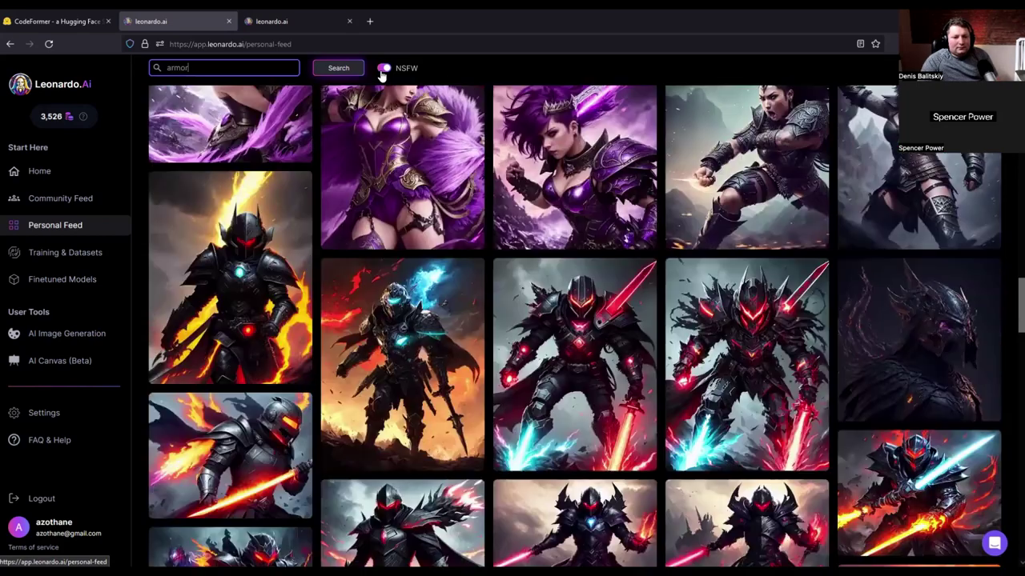
scroll(495, 250, "down", 10)
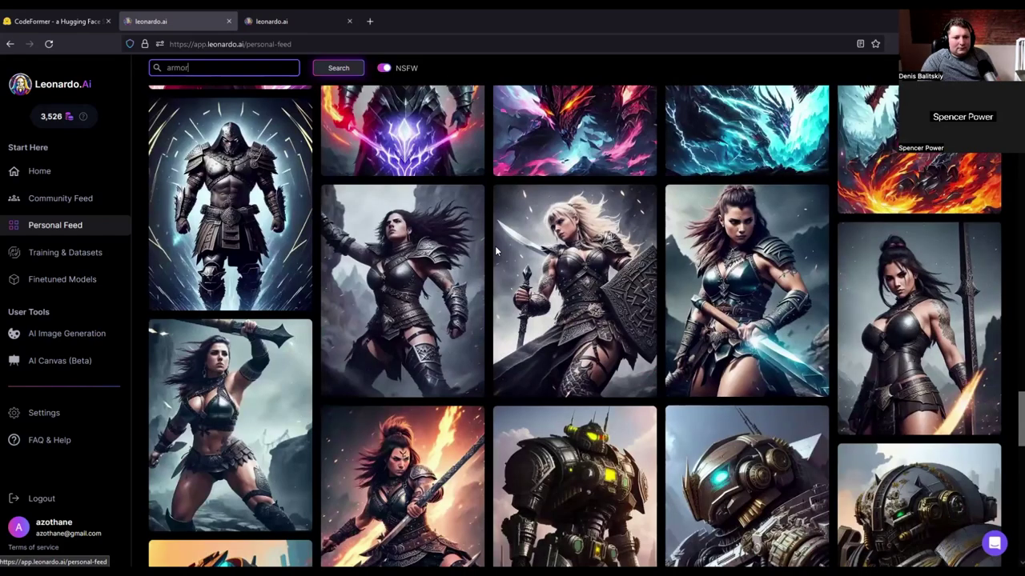
key("Return")
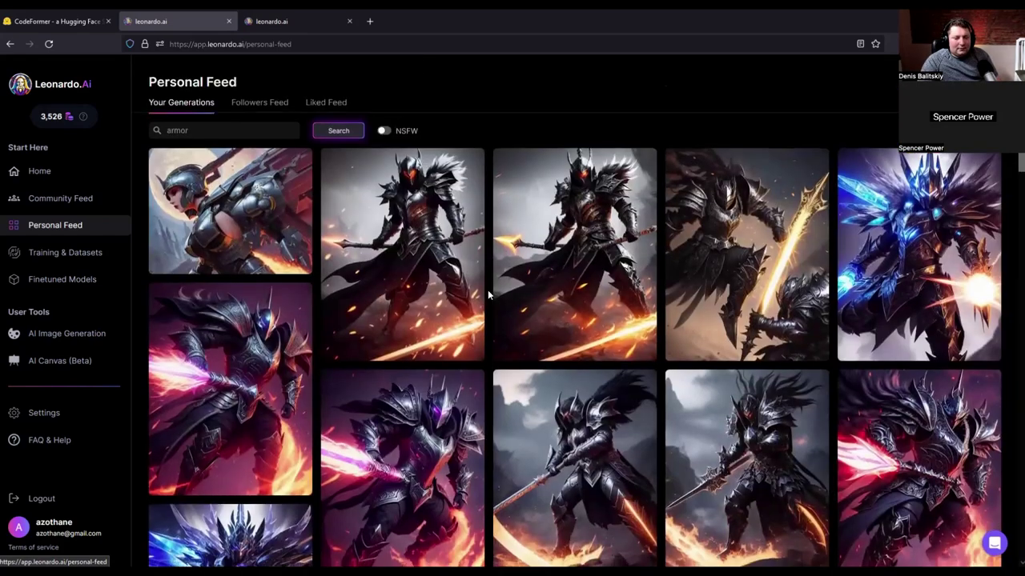
Browse the armor results and open 'A muscular villain in jagged armor yelling' prompt details
scroll(488, 294, "down", 15)
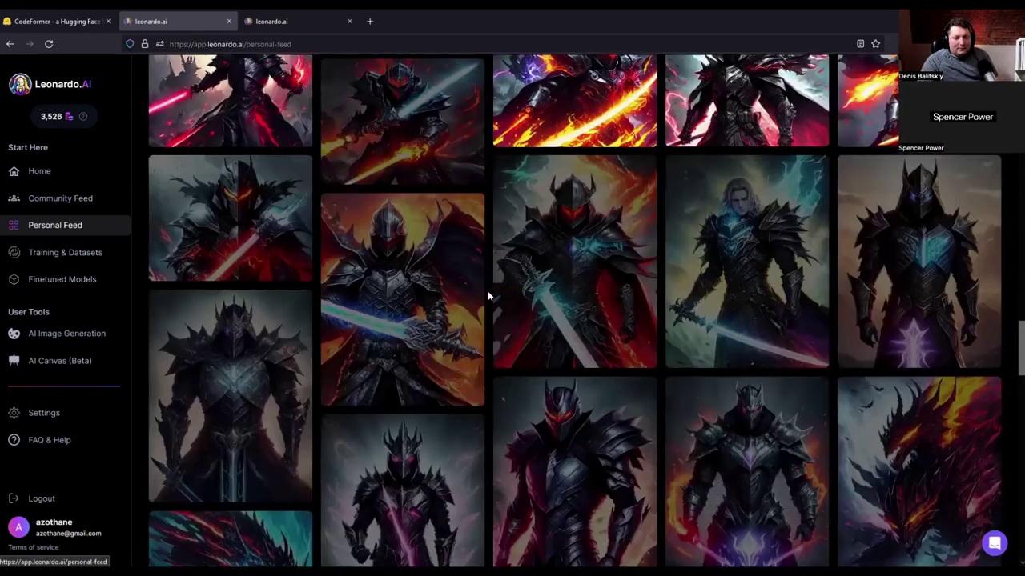
scroll(489, 294, "up", 5)
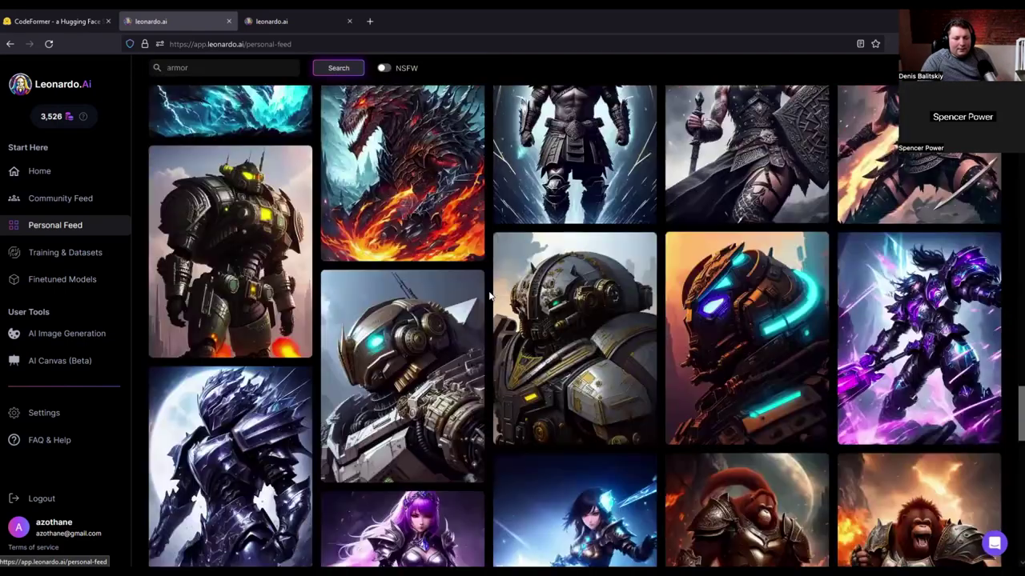
scroll(490, 296, "down", 3)
scroll(490, 297, "down", 6)
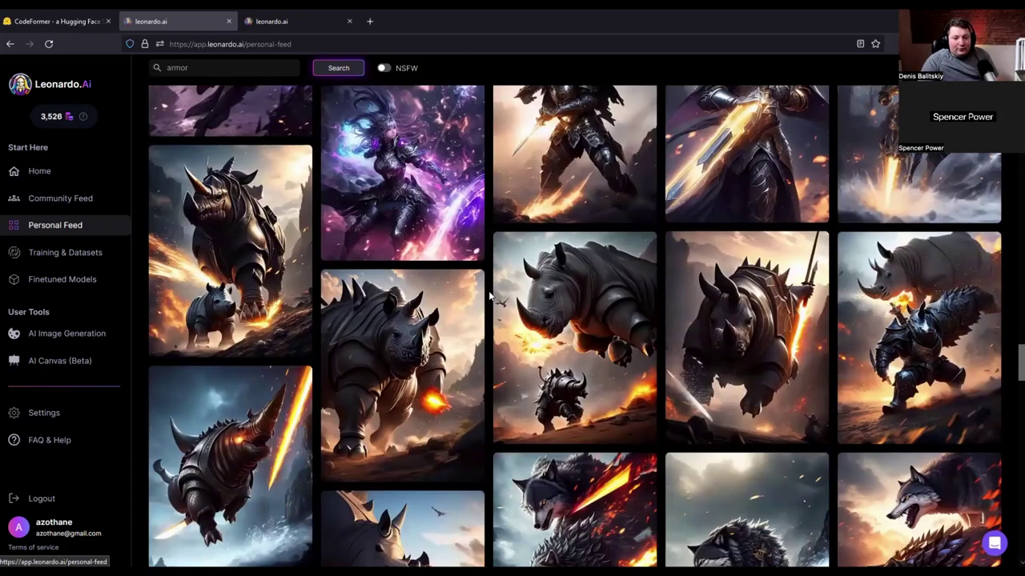
scroll(490, 297, "down", 10)
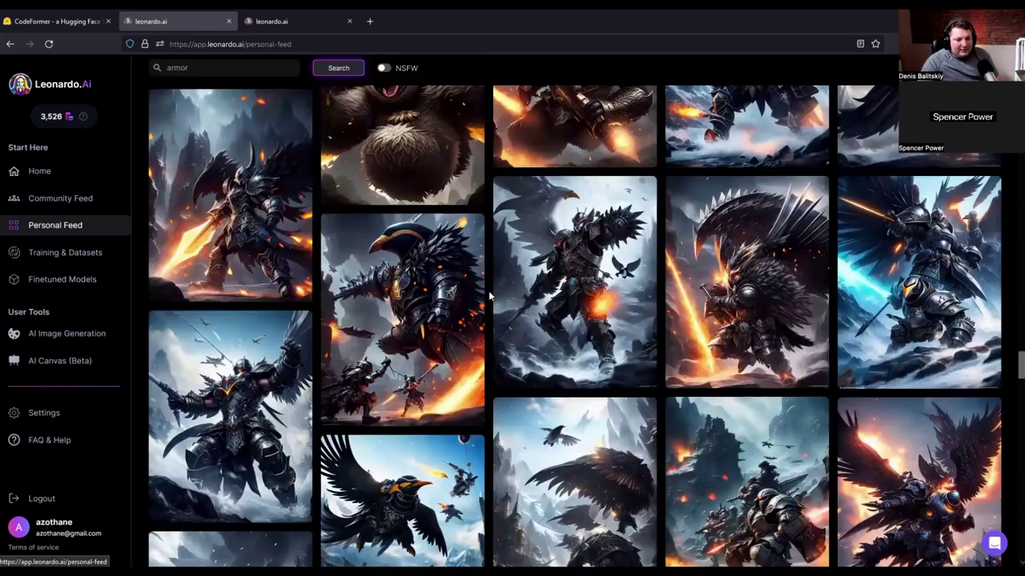
scroll(488, 294, "down", 10)
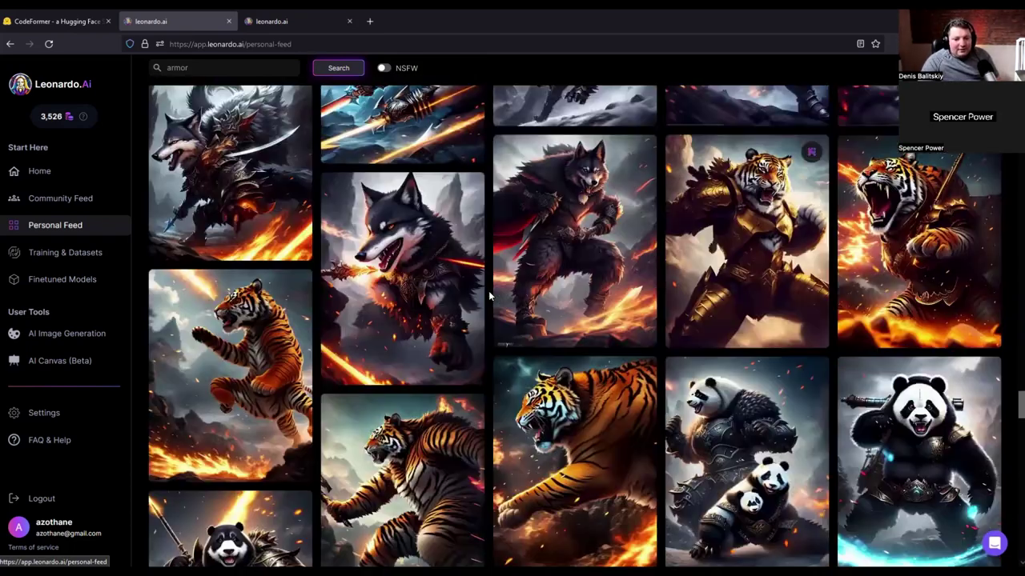
scroll(488, 296, "down", 10)
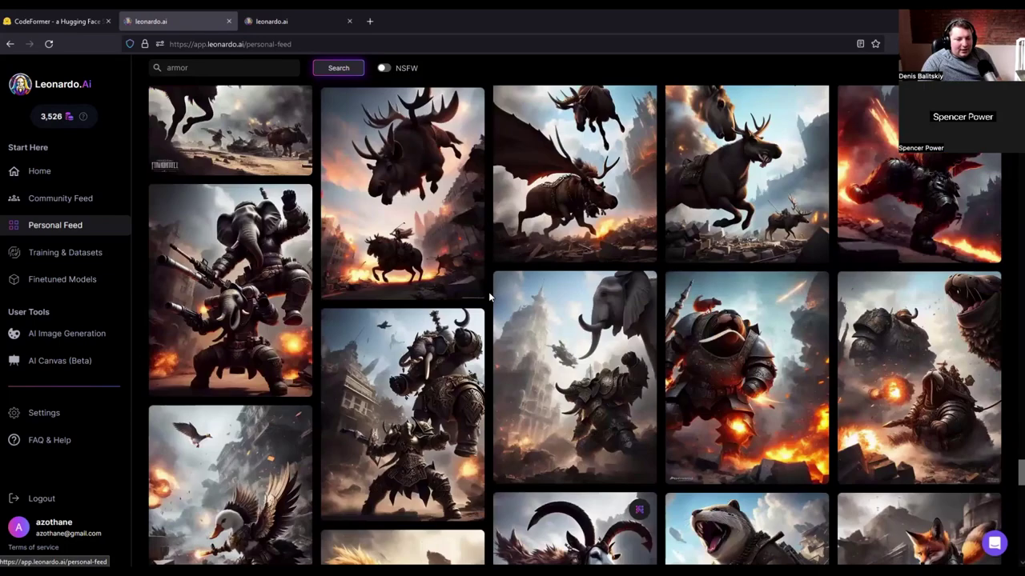
scroll(488, 297, "down", 10)
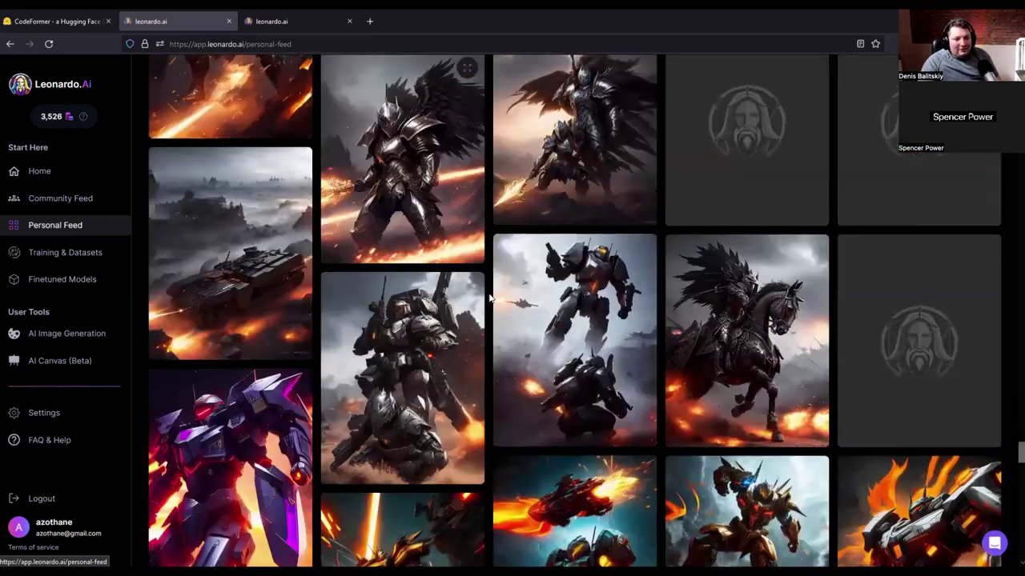
scroll(488, 296, "down", 10)
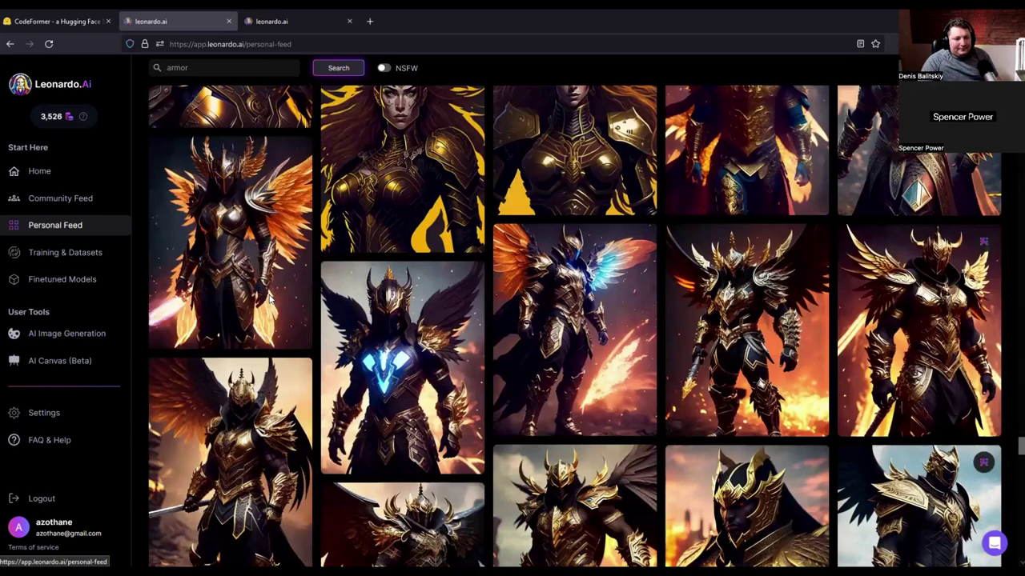
left_click(546, 345)
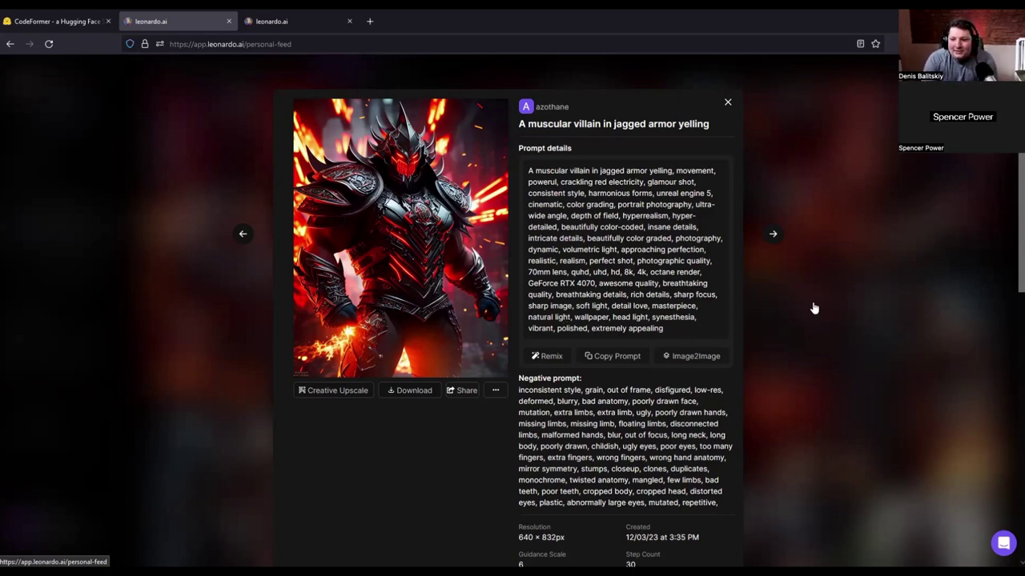
Close the muscular villain's prompt details to return to the armor grid
key("Escape")
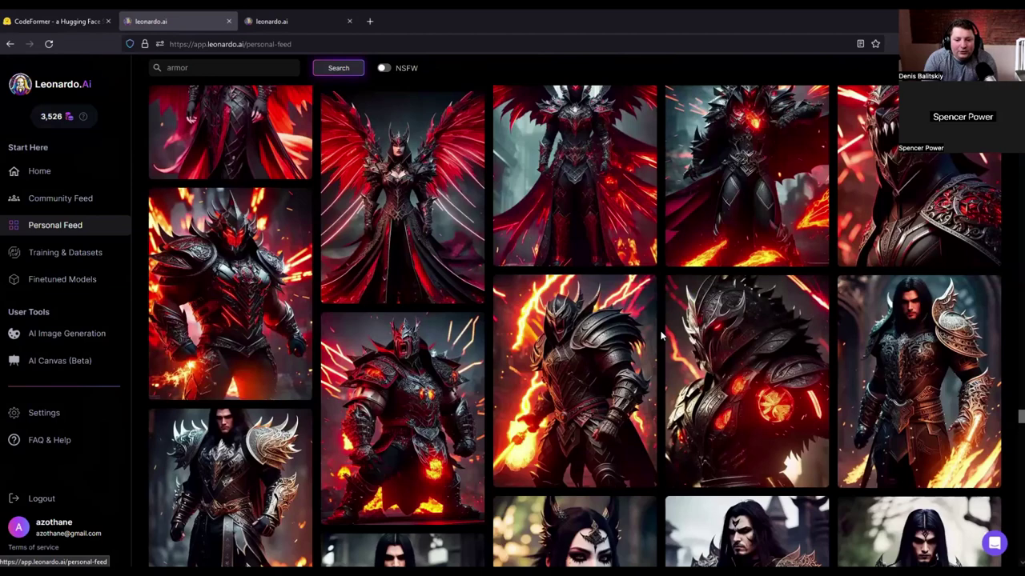
View 'A sinister villain in jagged armor yelling' details, then close them
scroll(661, 337, "up", 3)
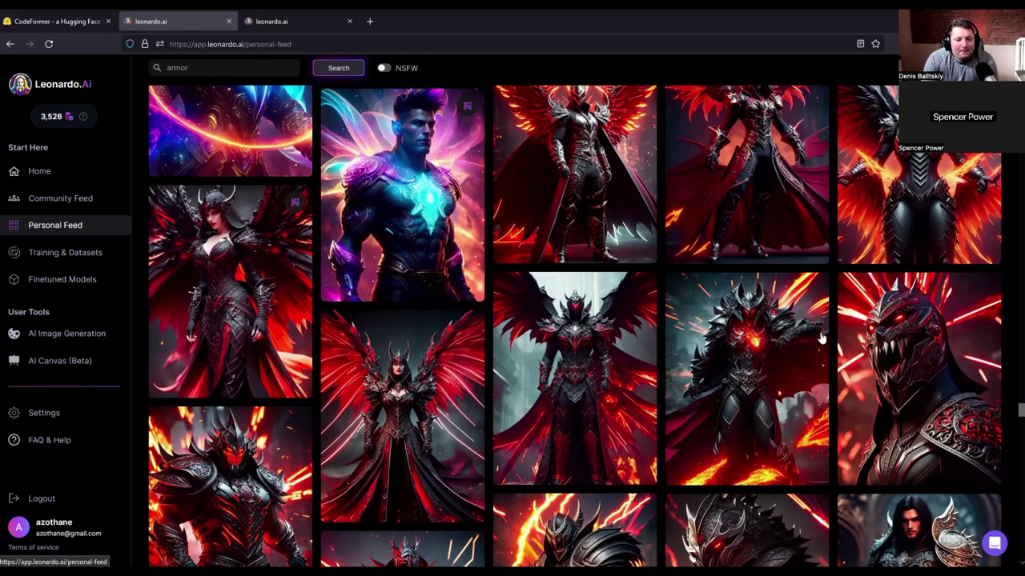
left_click(833, 424)
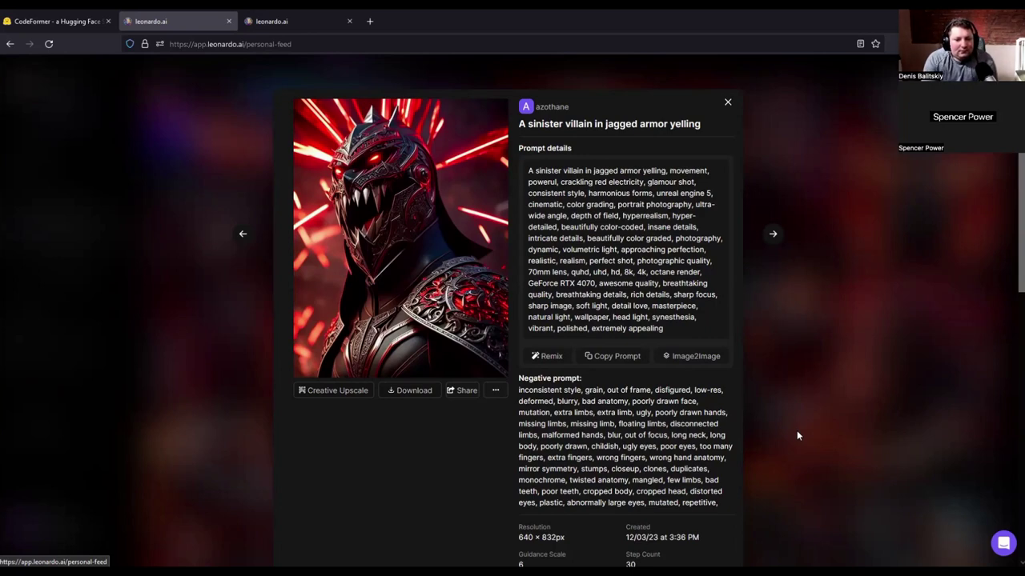
left_click(797, 430)
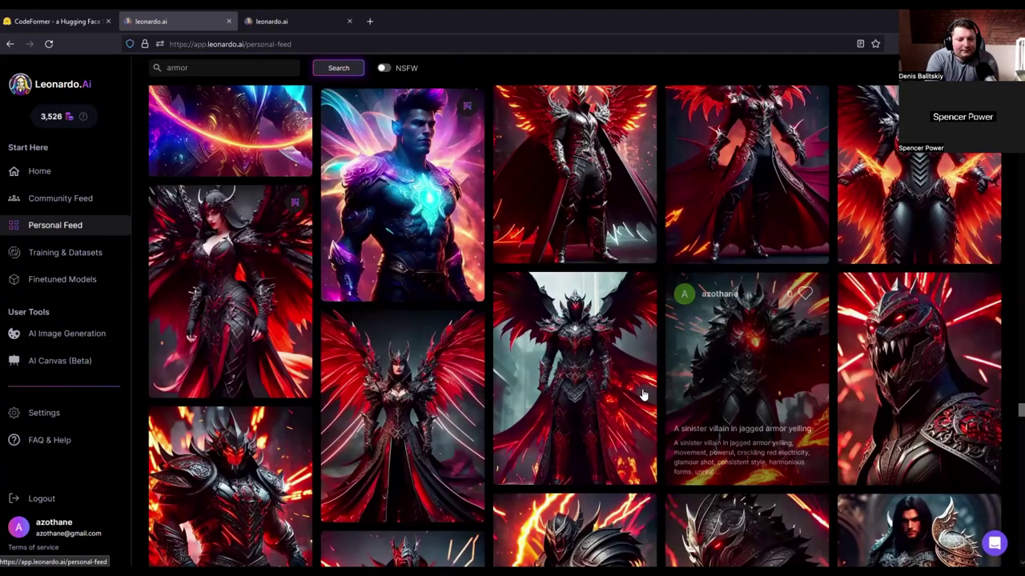
scroll(654, 351, "up", 8)
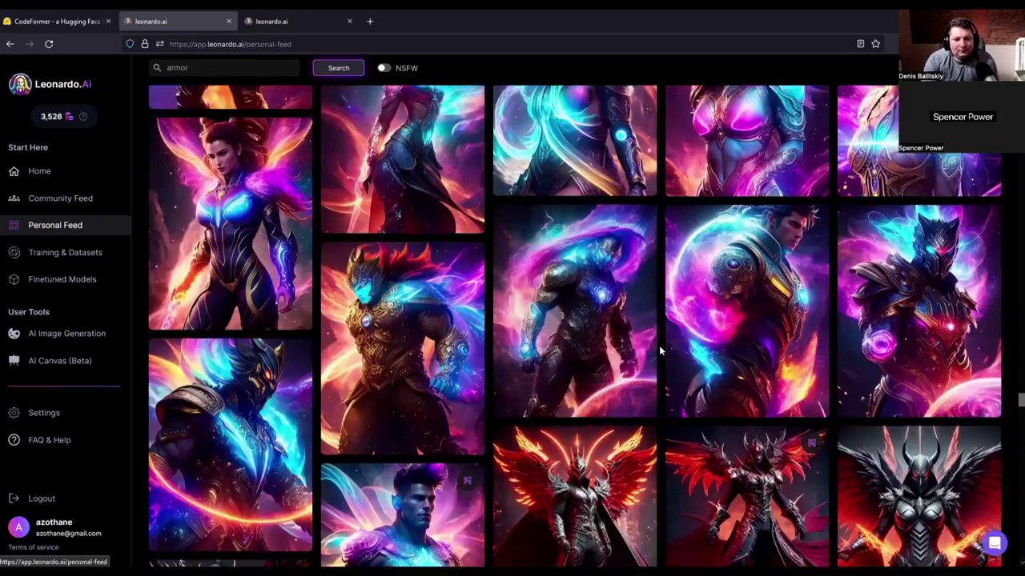
scroll(659, 347, "up", 10)
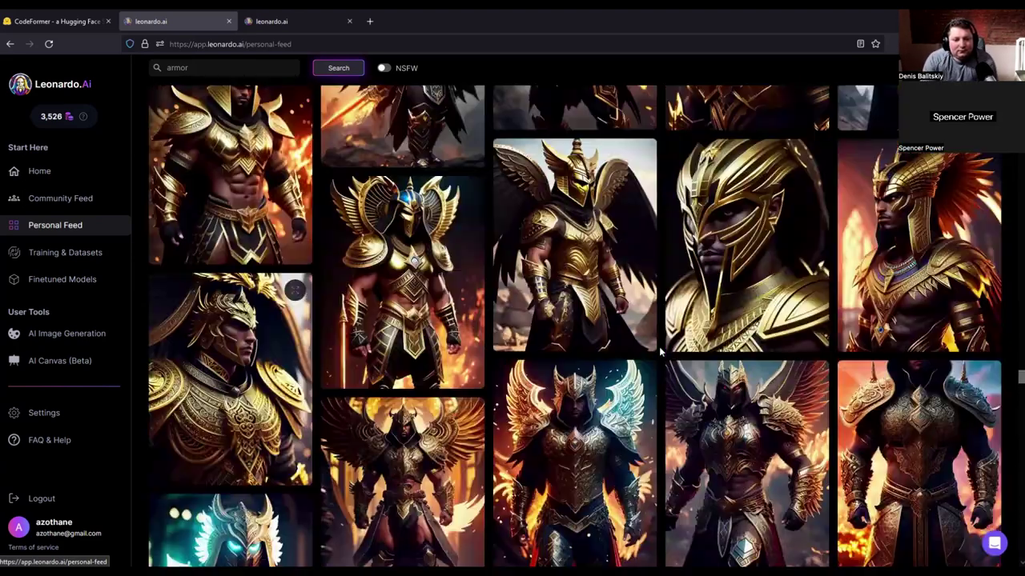
scroll(659, 346, "up", 10)
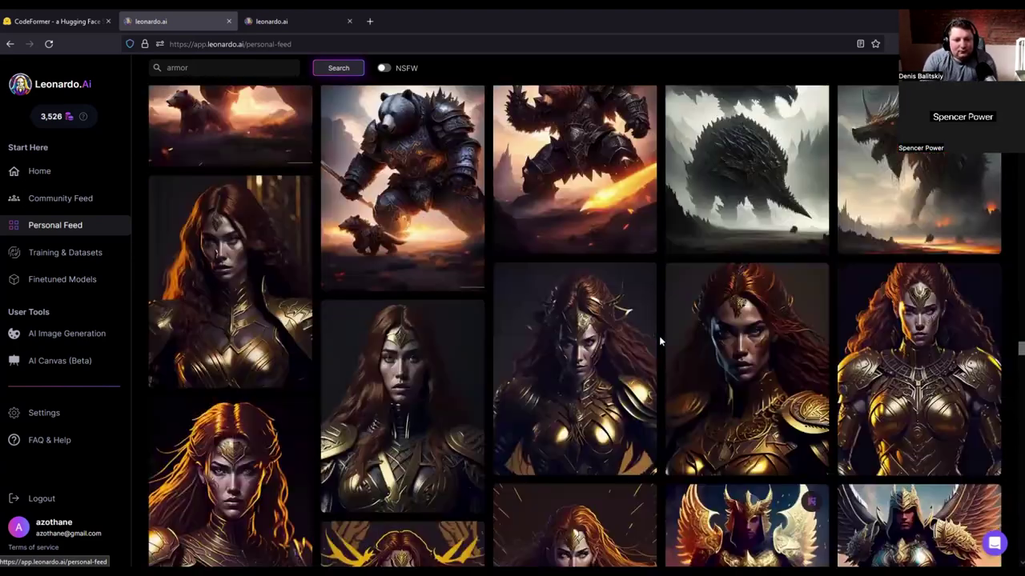
scroll(659, 342, "up", 5)
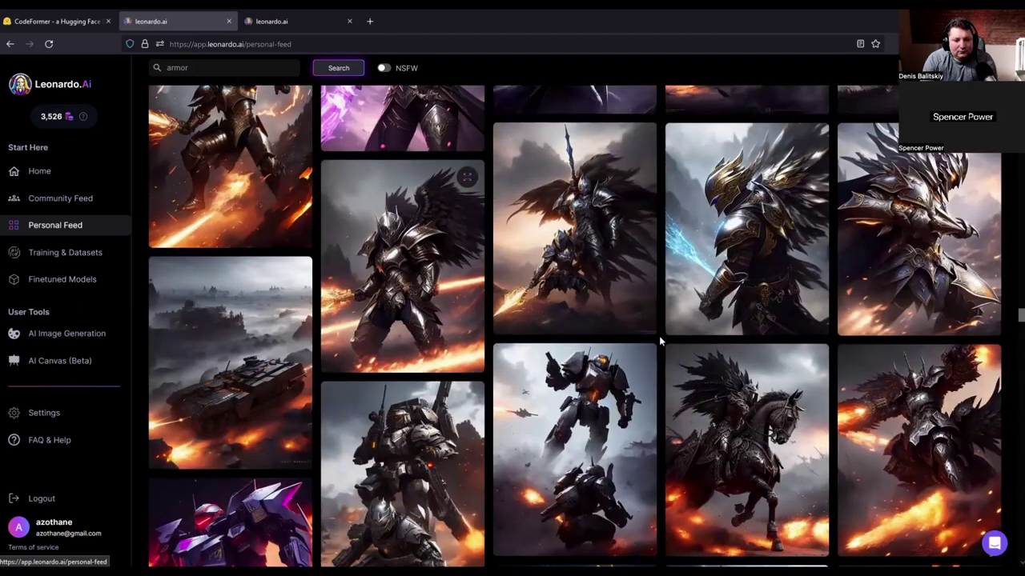
scroll(658, 342, "up", 5)
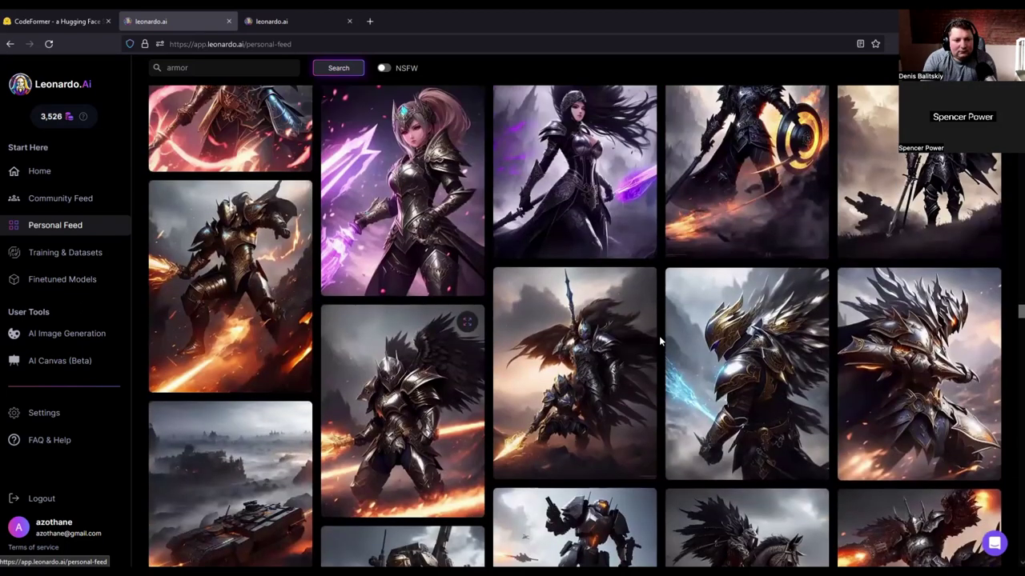
scroll(659, 342, "up", 3)
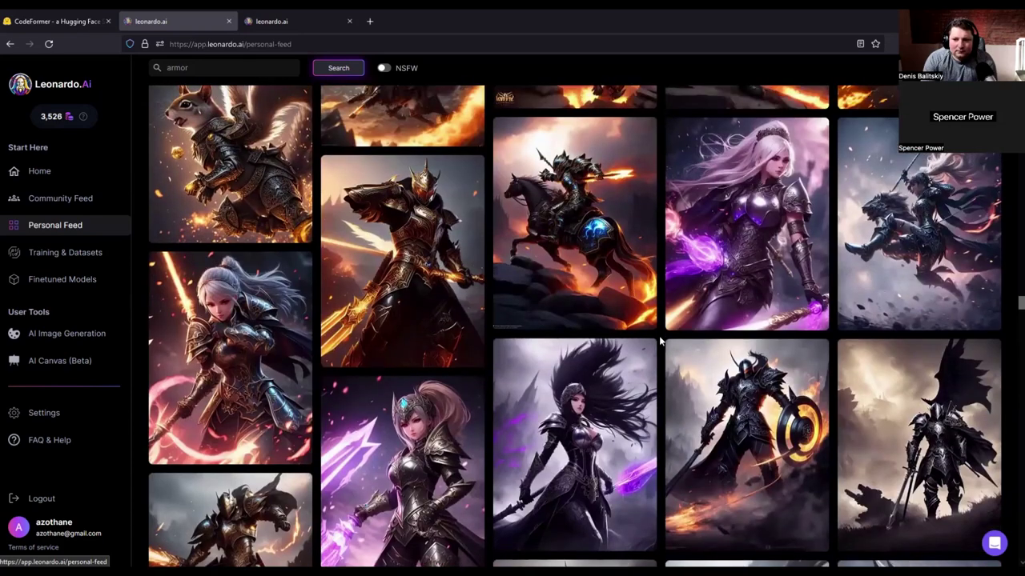
scroll(660, 342, "up", 3)
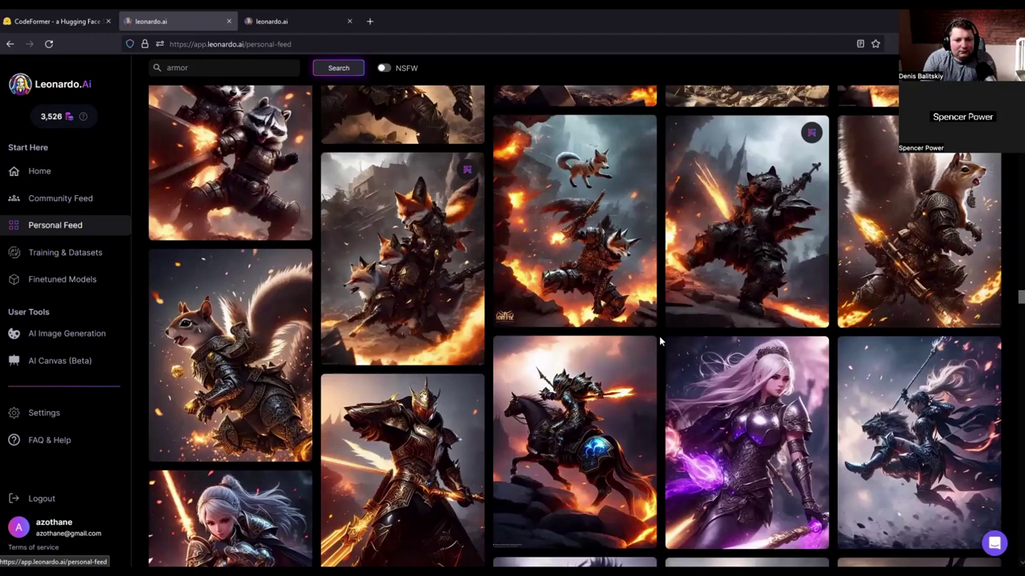
scroll(660, 342, "up", 3)
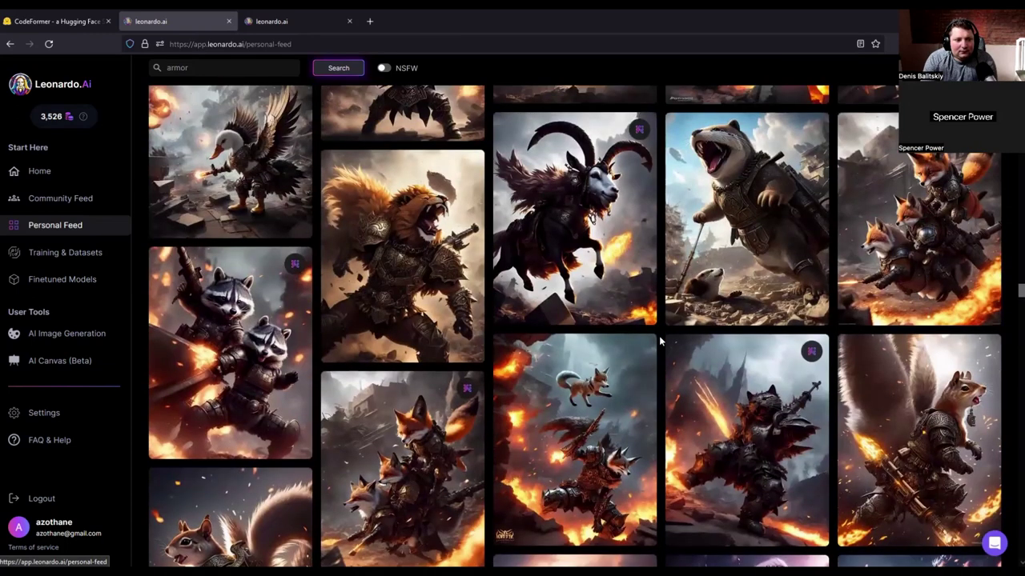
scroll(660, 342, "up", 5)
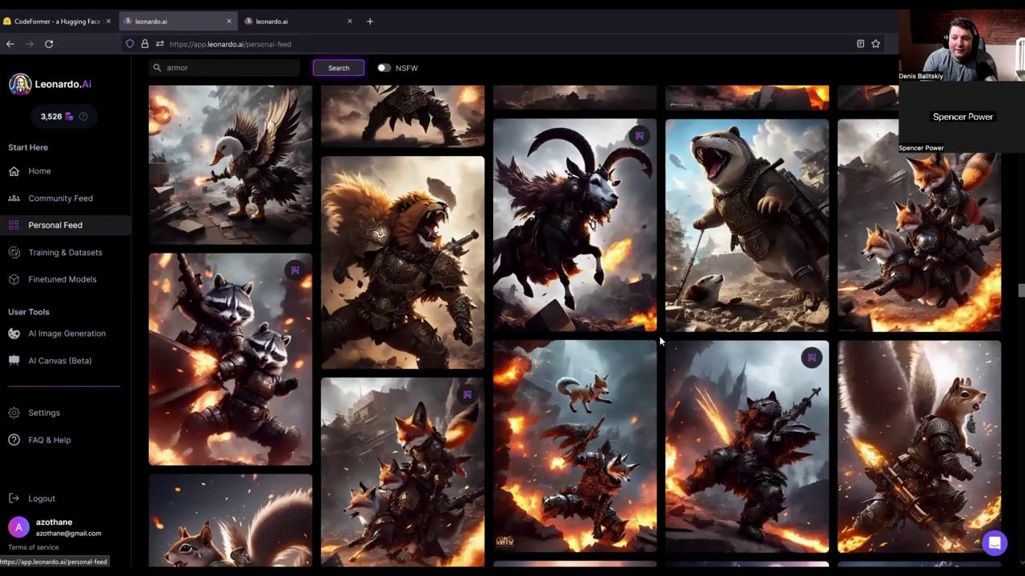
scroll(660, 342, "up", 2)
scroll(659, 342, "up", 6)
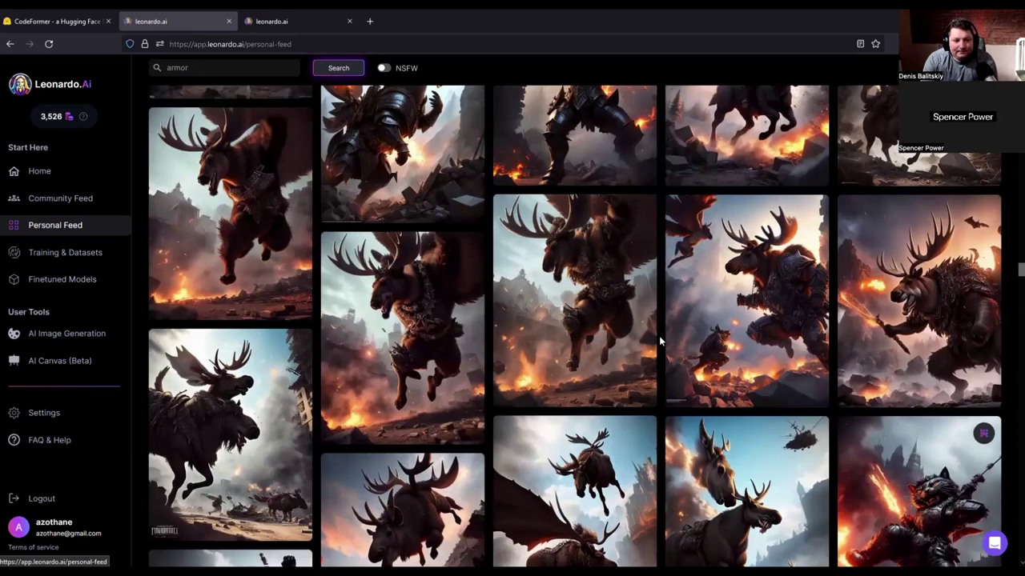
scroll(659, 342, "up", 8)
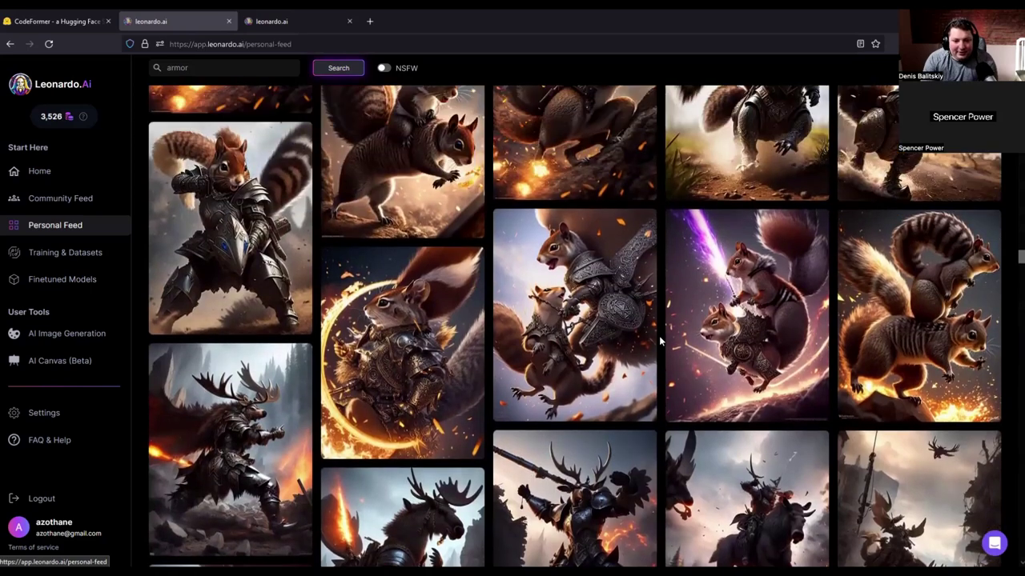
scroll(659, 342, "up", 5)
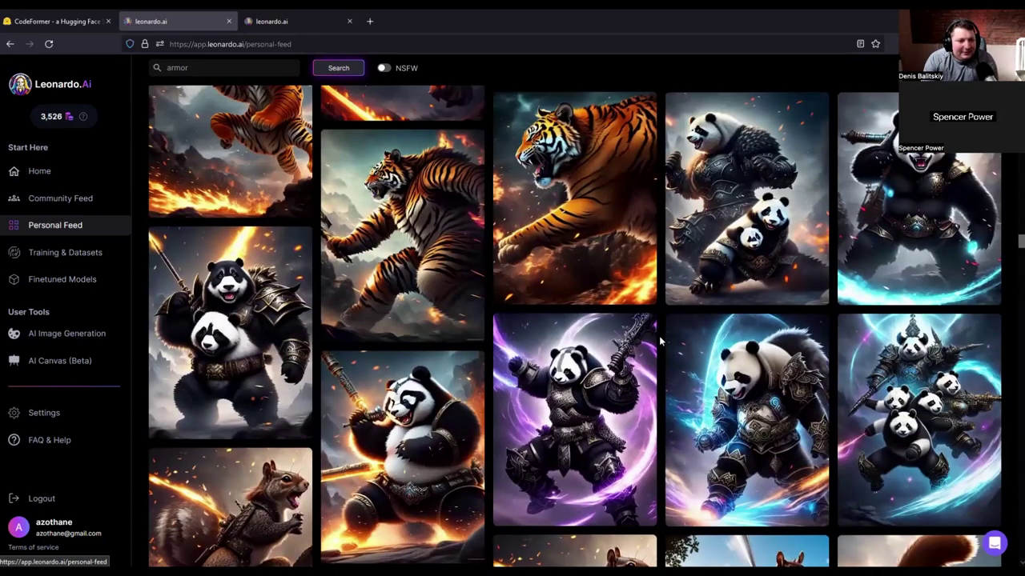
scroll(660, 342, "up", 5)
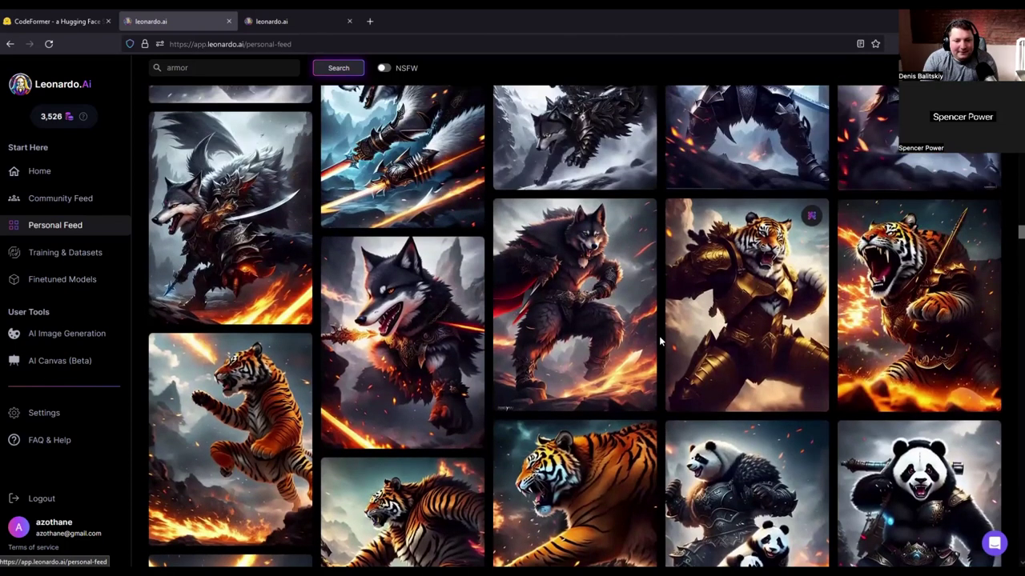
scroll(660, 342, "down", 4)
scroll(660, 342, "down", 1)
left_click(250, 221)
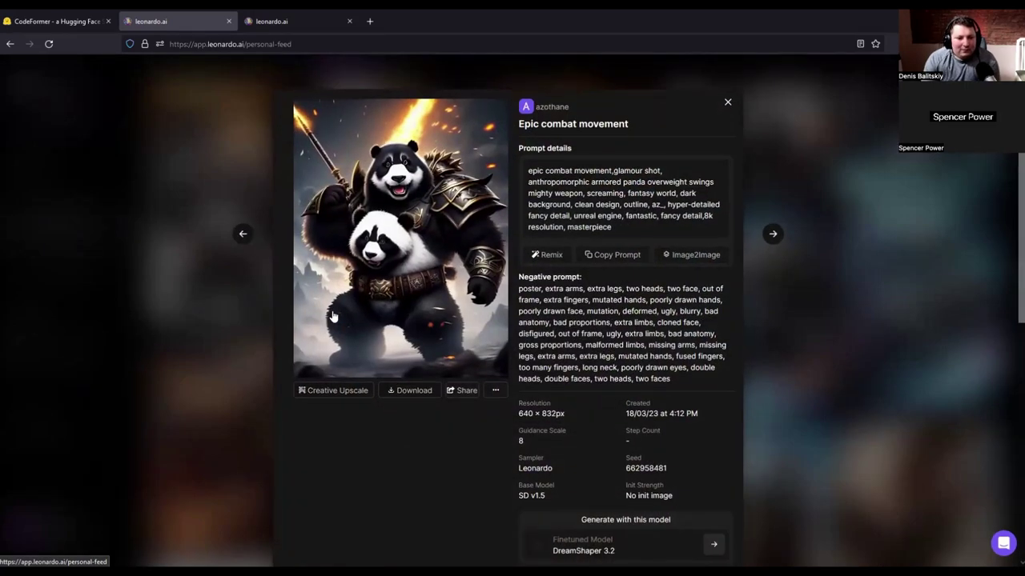
left_click(796, 293)
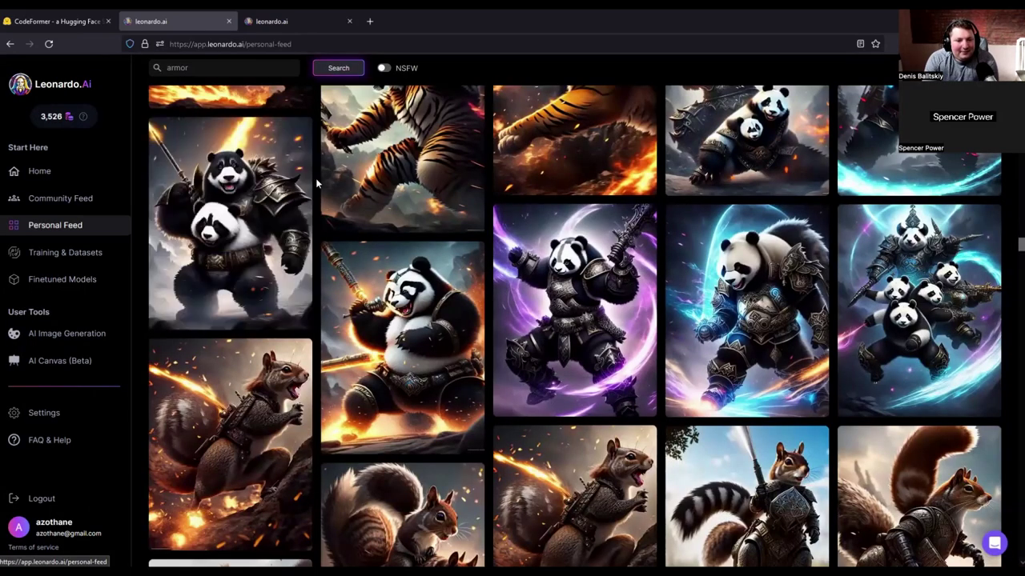
scroll(321, 240, "up", 3)
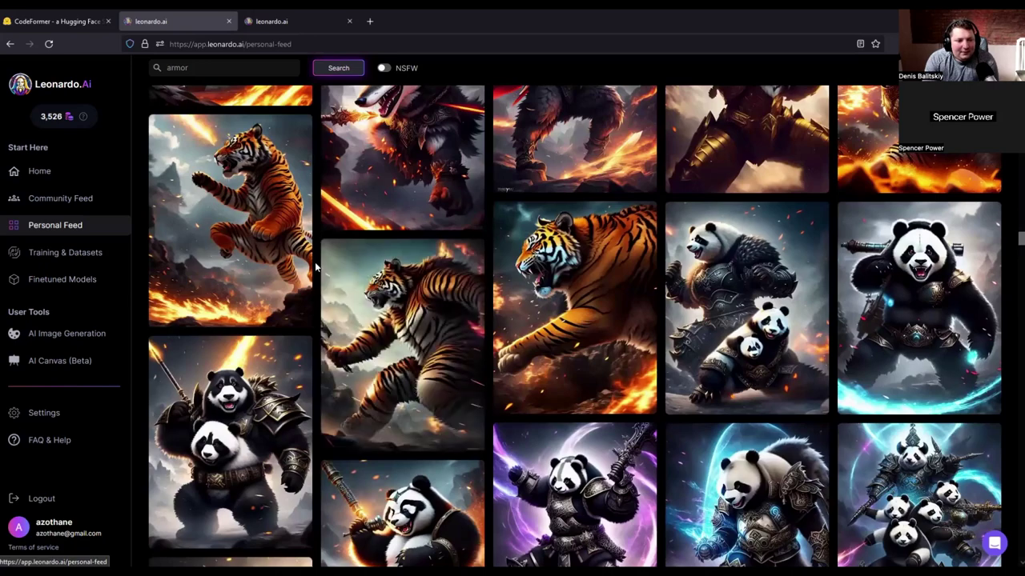
scroll(316, 264, "up", 3)
scroll(315, 267, "up", 2)
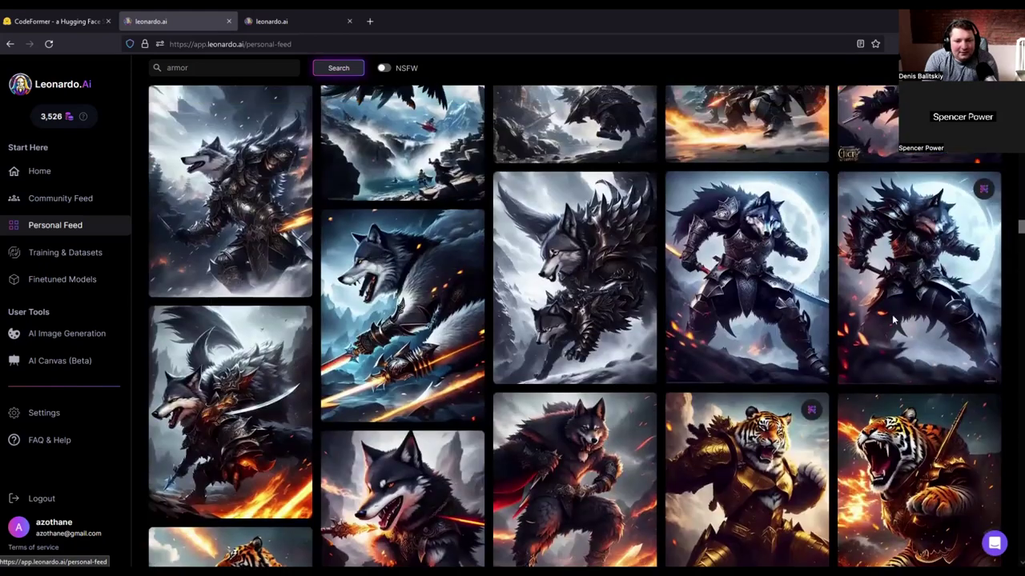
scroll(847, 378, "down", 6)
left_click(847, 378)
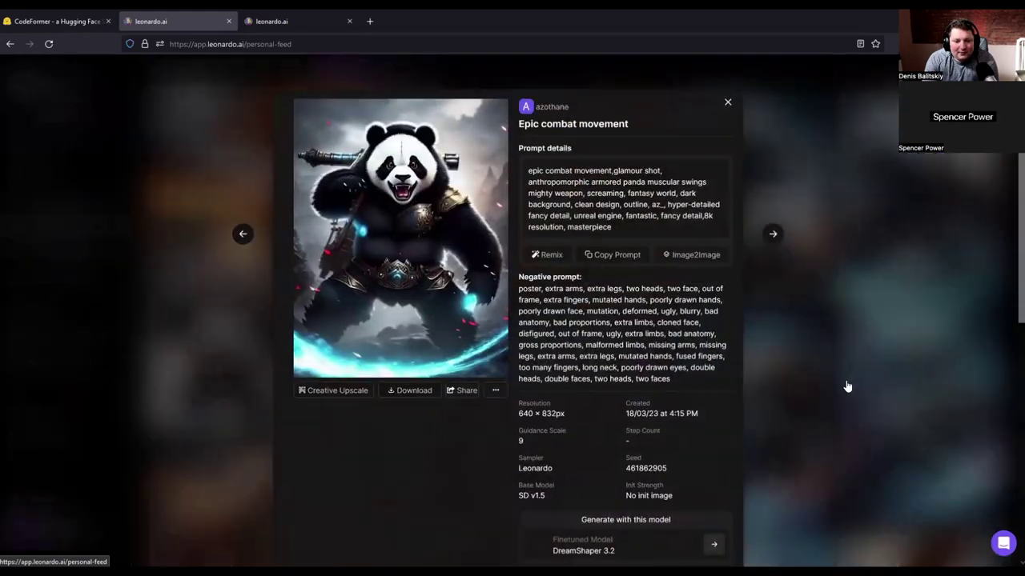
left_click(847, 382)
Scroll up the armor feed past armored sloths, rhinos and robots to dark knights and dragons
scroll(716, 245, "up", 5)
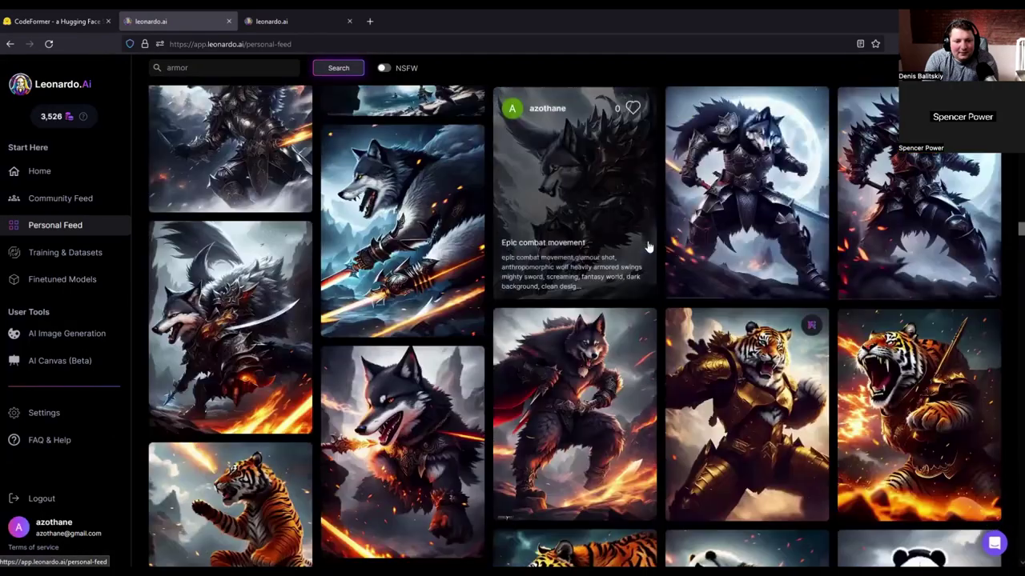
scroll(675, 190, "up", 8)
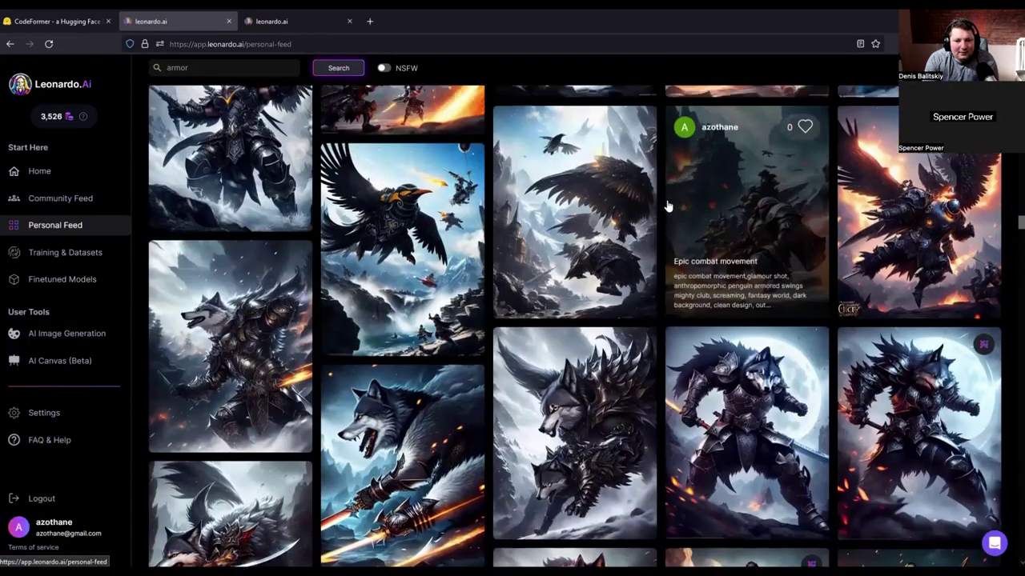
scroll(661, 213, "up", 5)
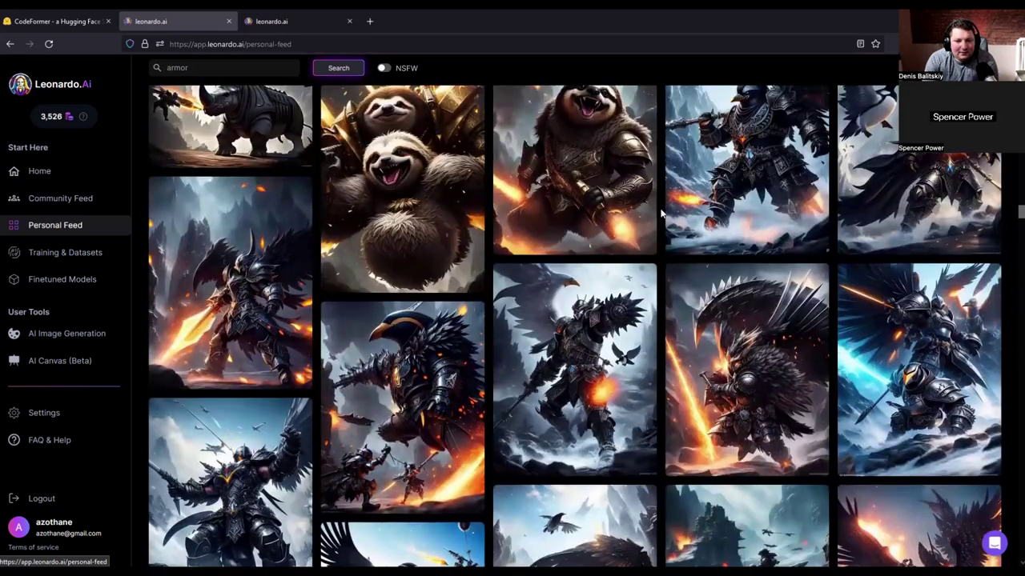
scroll(661, 213, "up", 2)
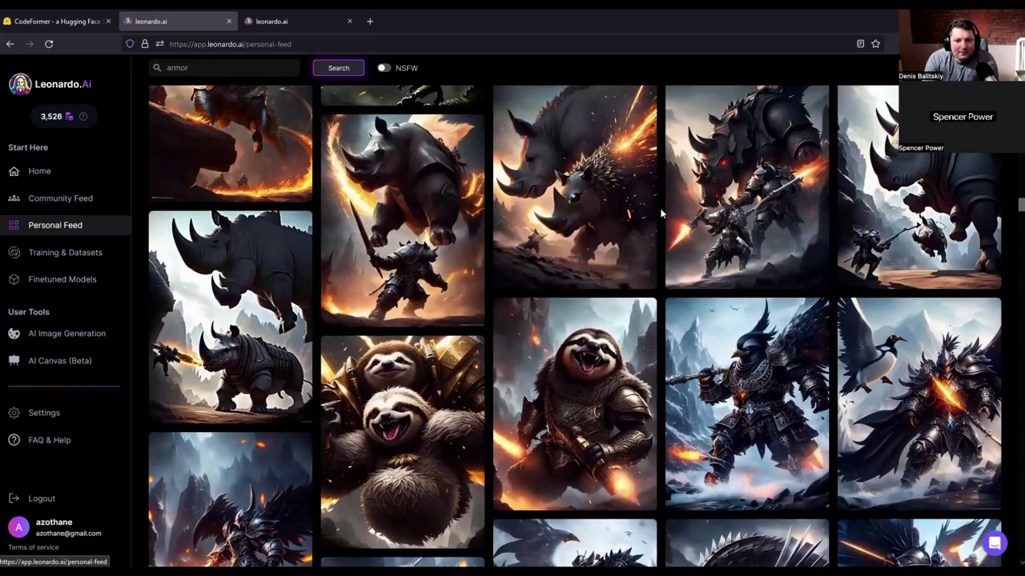
scroll(662, 213, "up", 3)
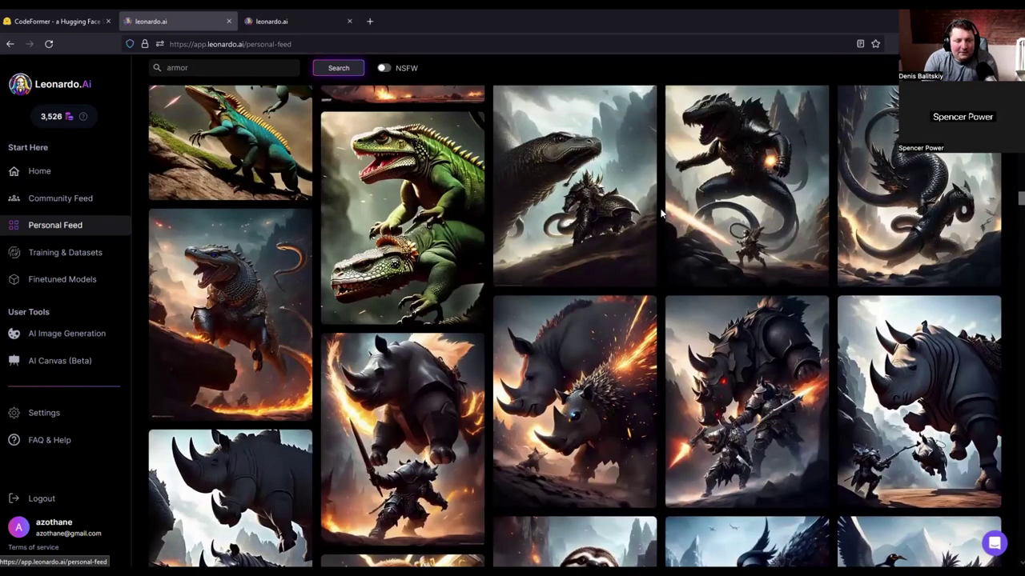
scroll(661, 213, "up", 8)
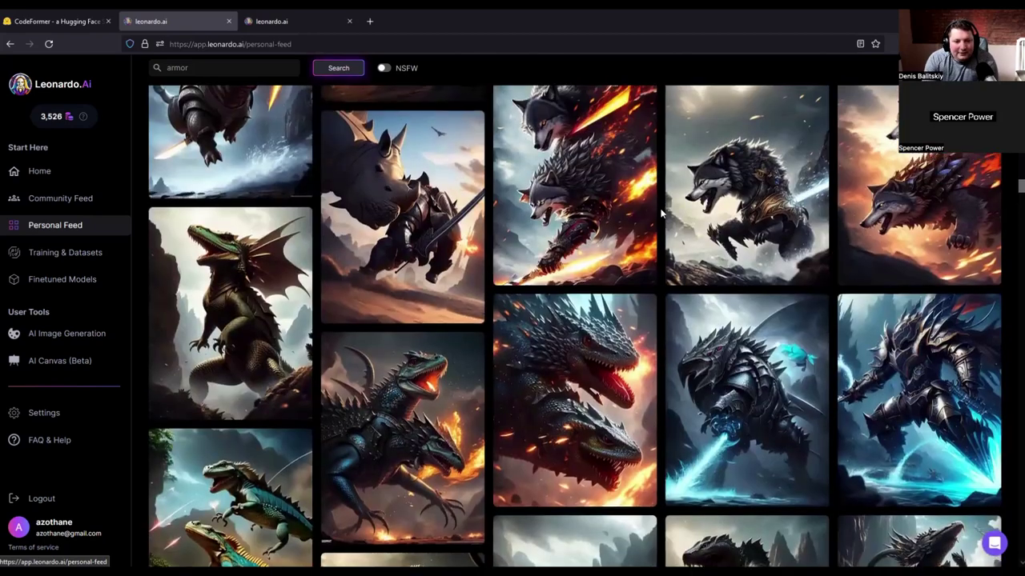
scroll(661, 213, "up", 8)
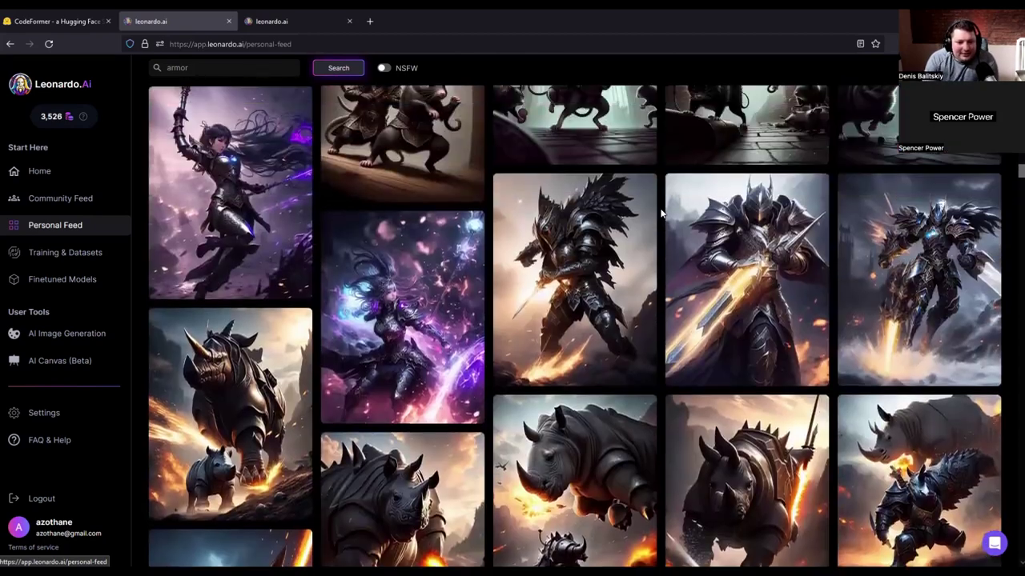
scroll(661, 213, "up", 8)
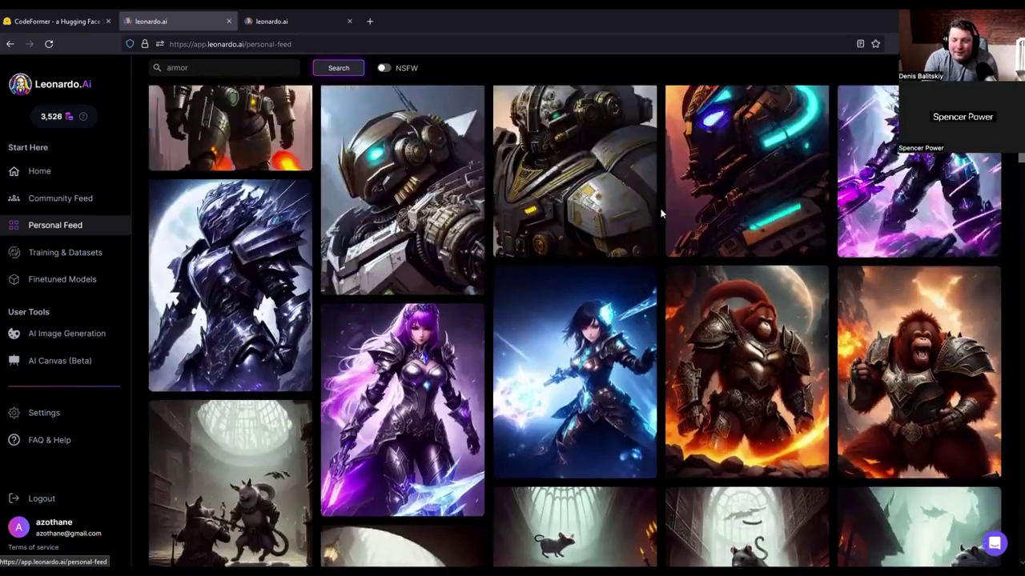
scroll(662, 213, "up", 5)
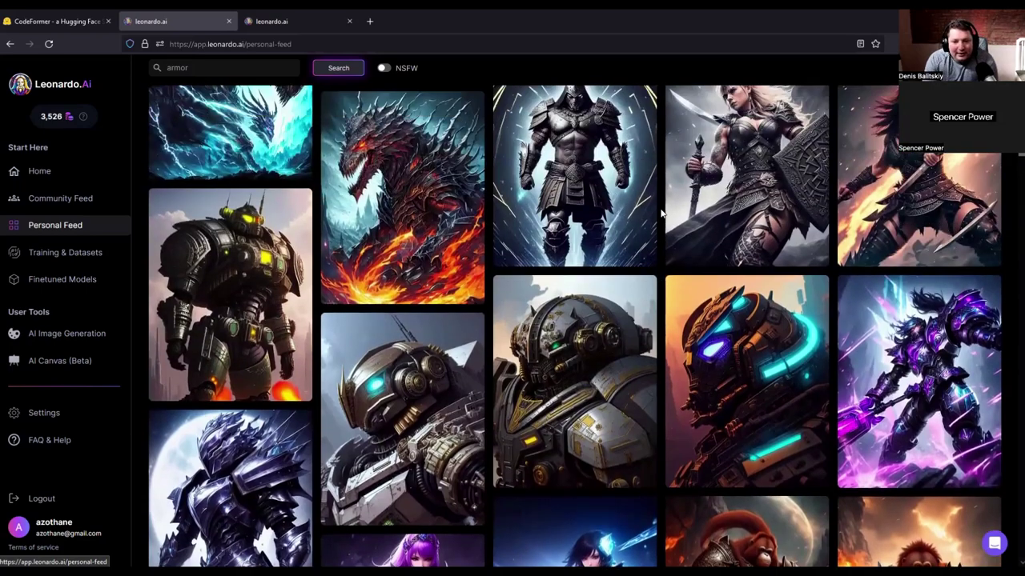
scroll(661, 213, "up", 3)
scroll(661, 213, "up", 9)
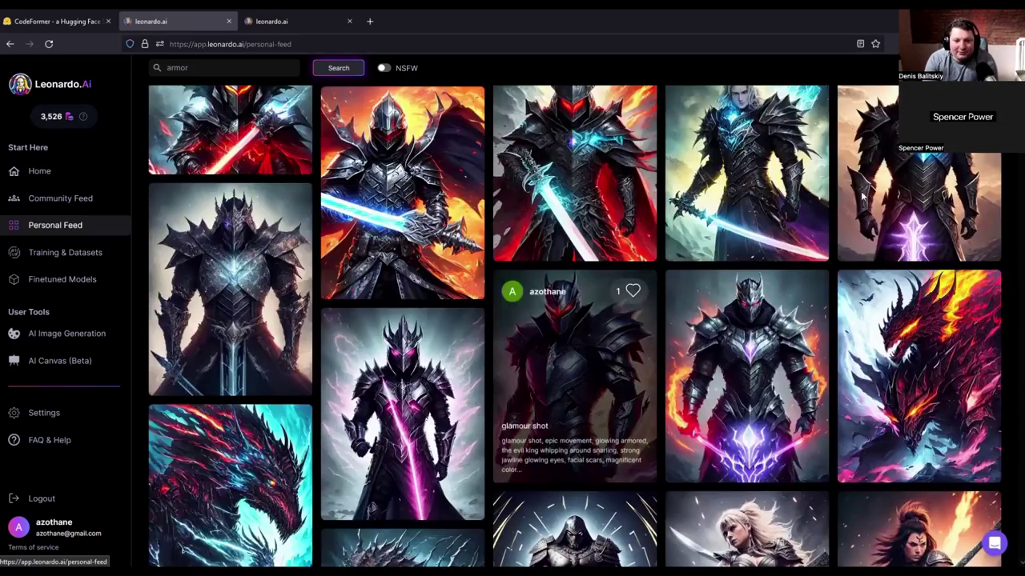
left_click(574, 361)
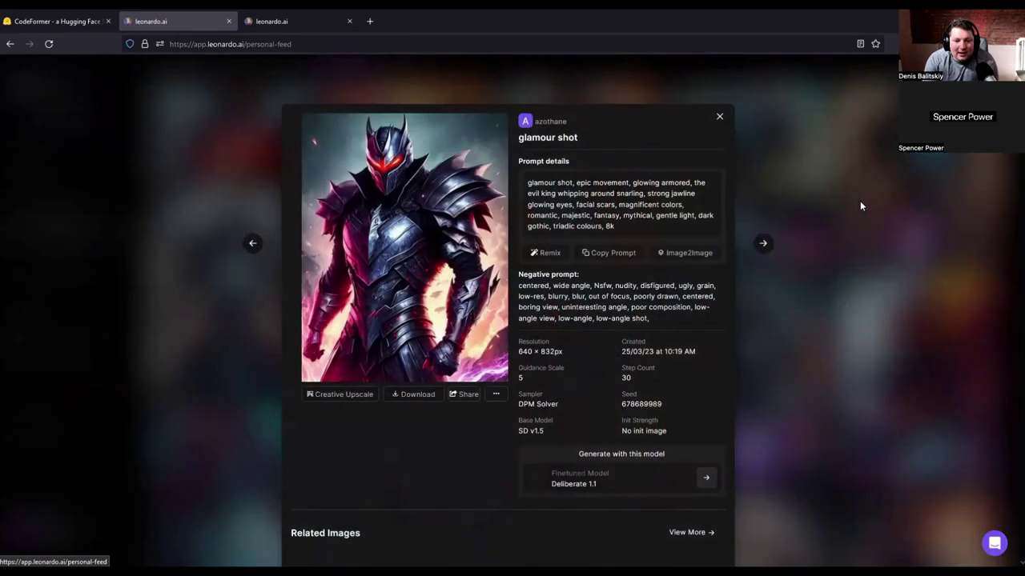